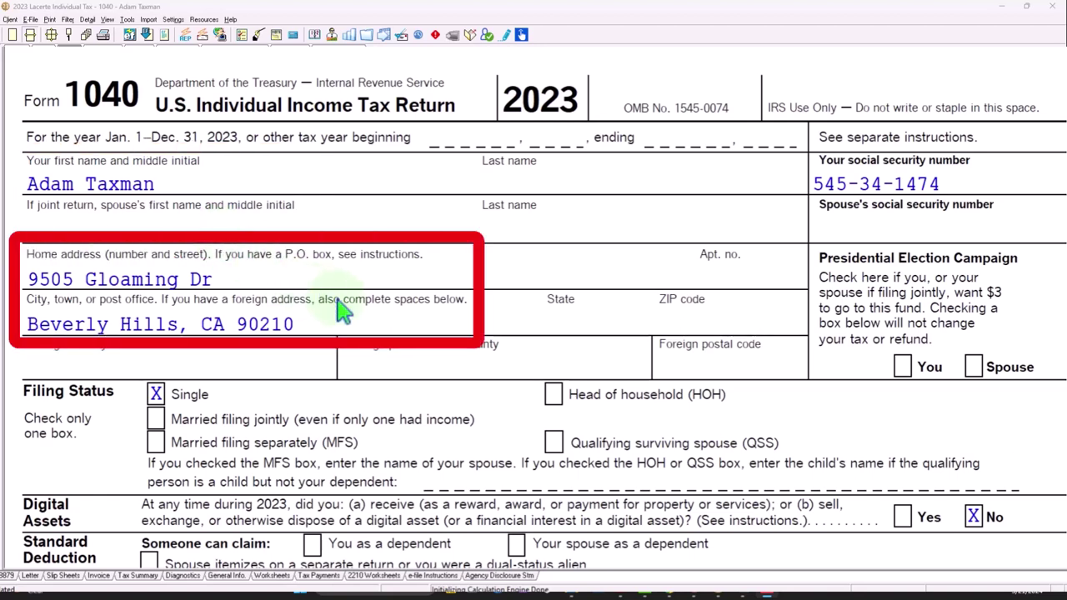
- Review page 1 of Form 1040 from the address and filing status down to taxable income on line 15
scroll(342, 310, down, 5)
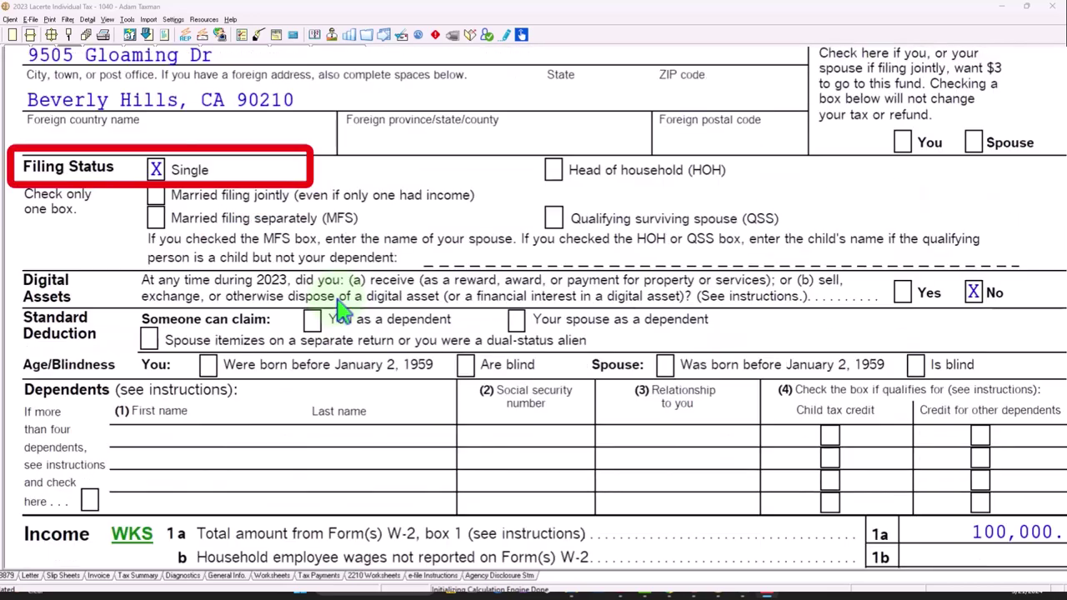
scroll(392, 321, down, 5)
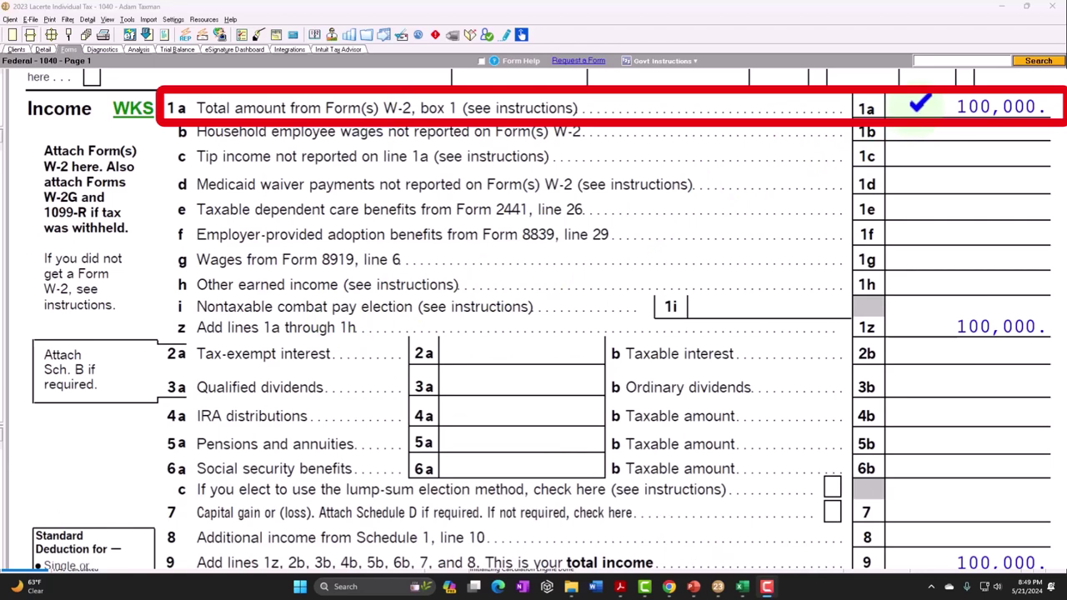
scroll(897, 223, down, 4)
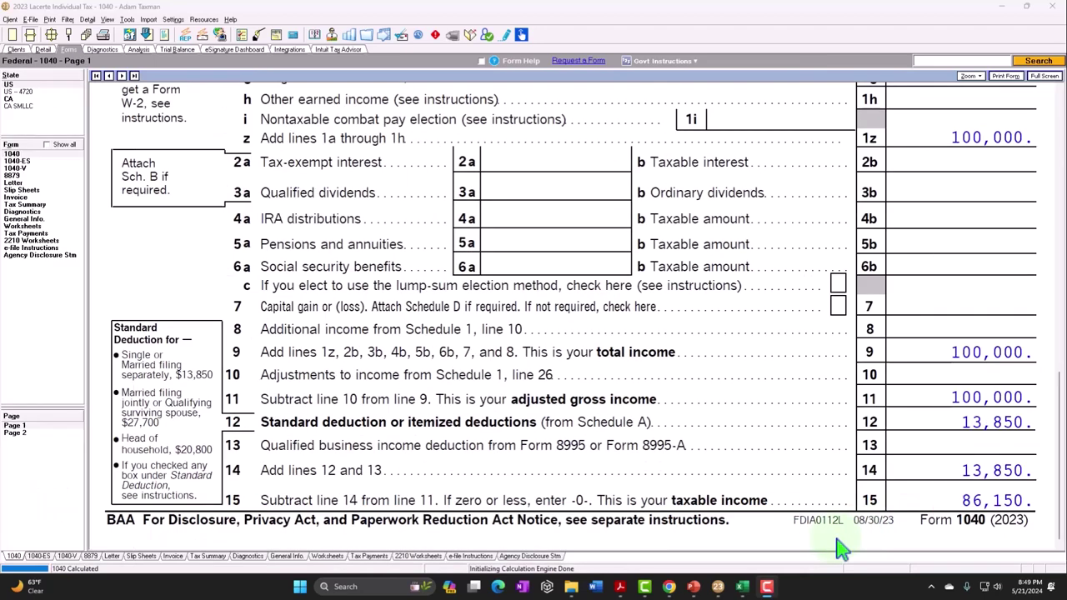
- Switch to Excel and trace the P Tax Formula sheet from income through the standard deduction and taxable income to tax before credits in D12
click(821, 585)
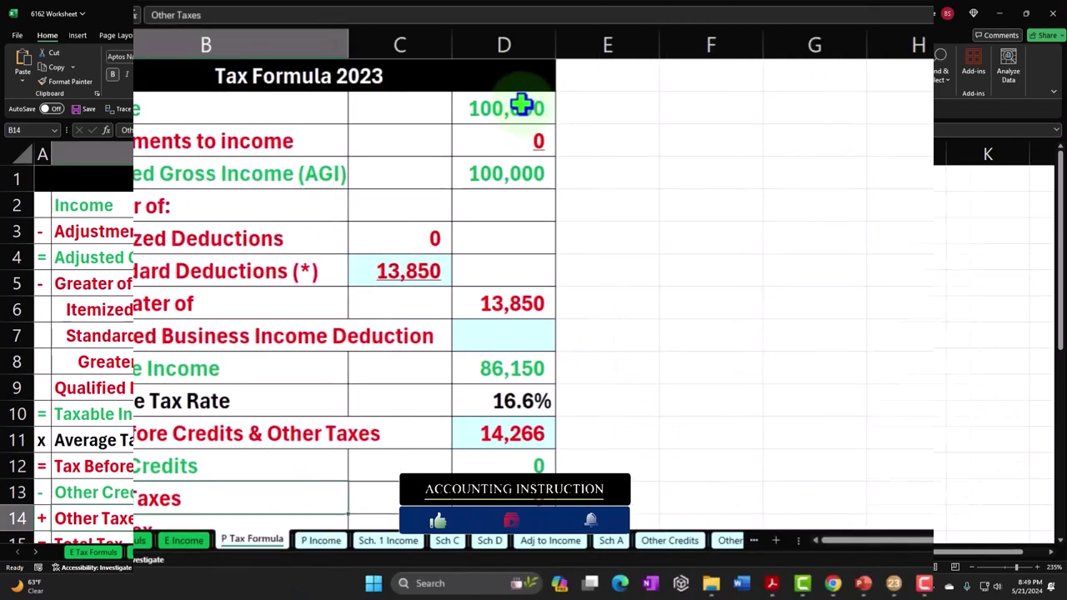
click(438, 207)
key(Down)
key(Down)
key(Down)
key(Down)
key(Down)
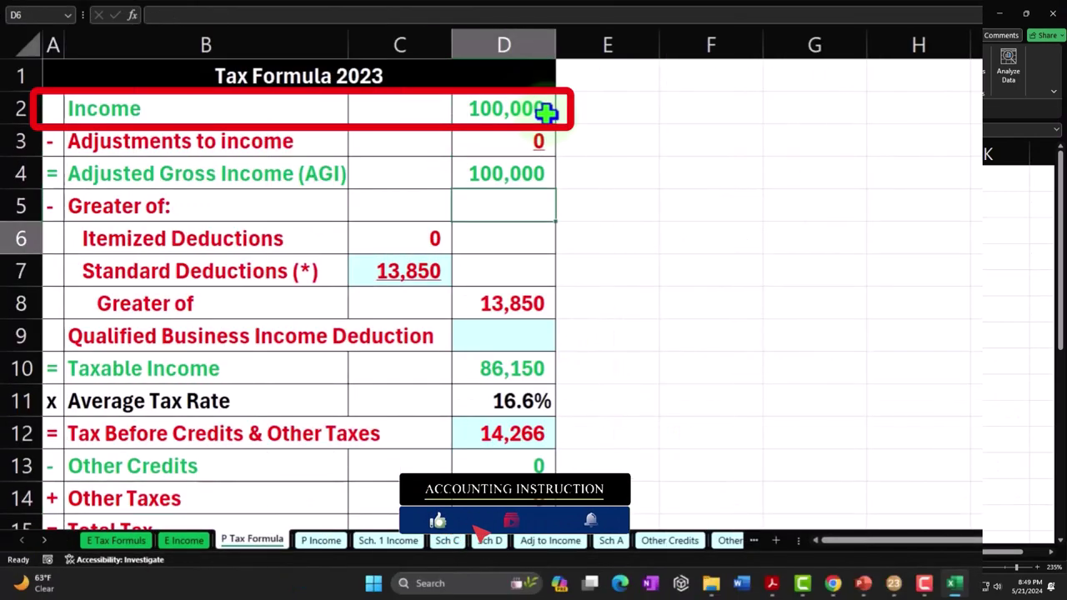
key(Left)
key(Down)
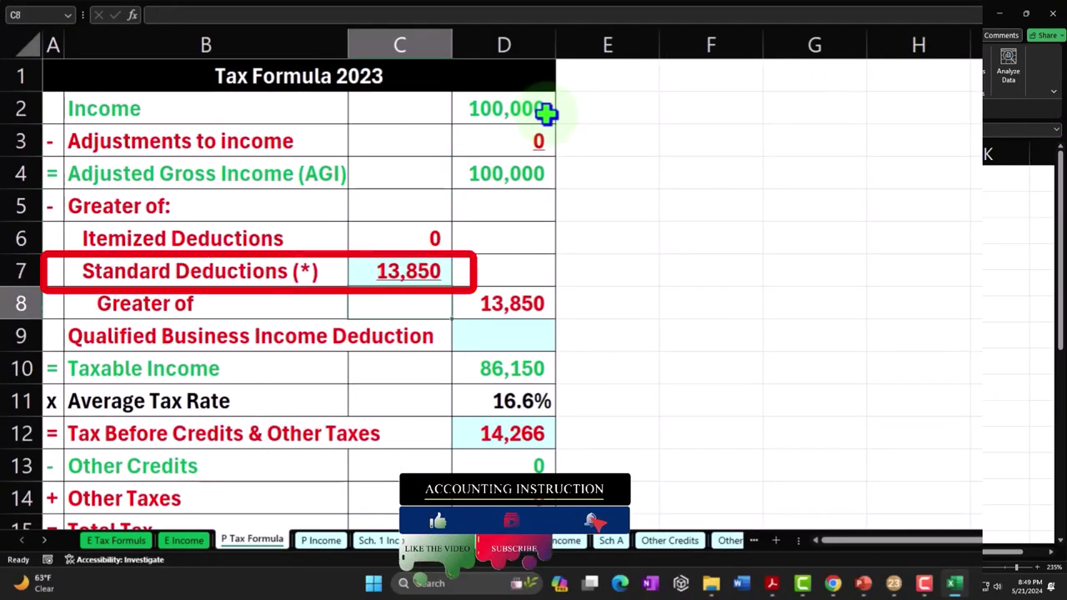
key(Down)
key(Down)
key(Right)
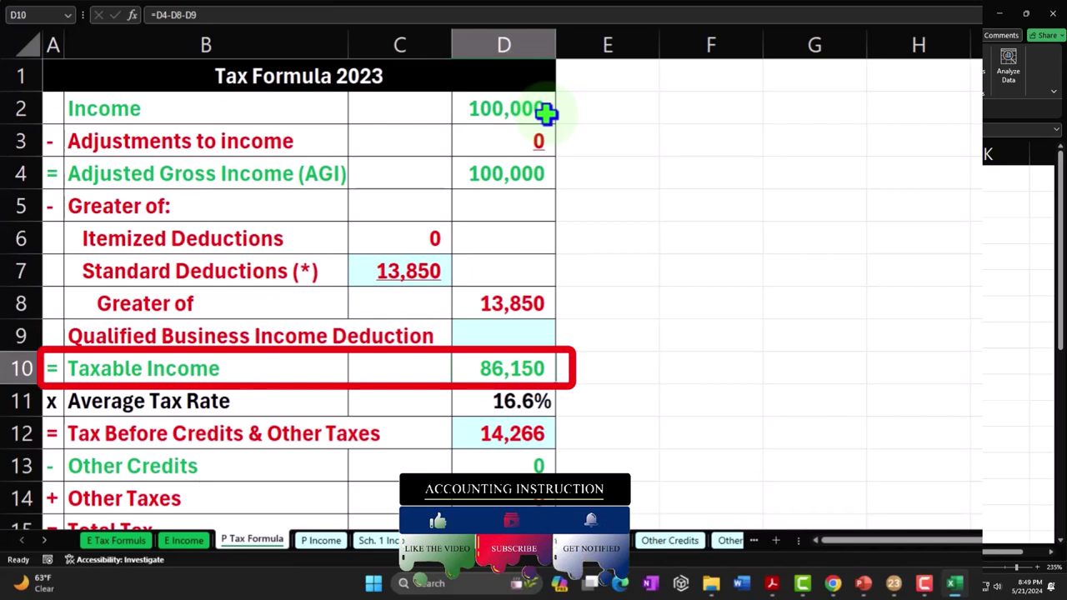
key(Down)
key(Down)
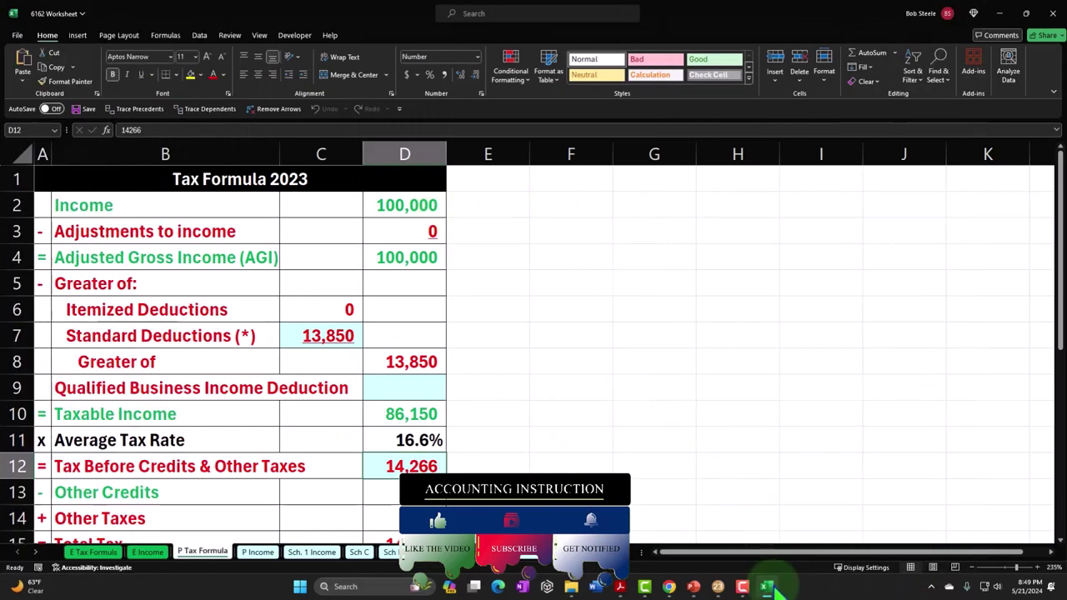
- Switch to Lacerte, check the line 16 tax on page 2 of Form 1040 and review page 1 down to taxable income
click(771, 587)
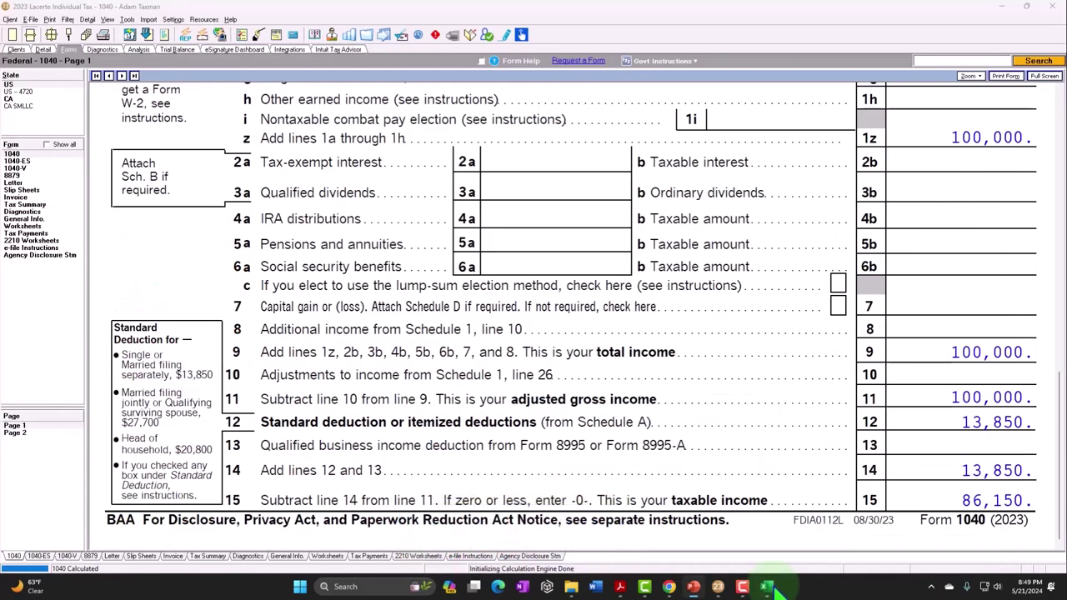
click(25, 433)
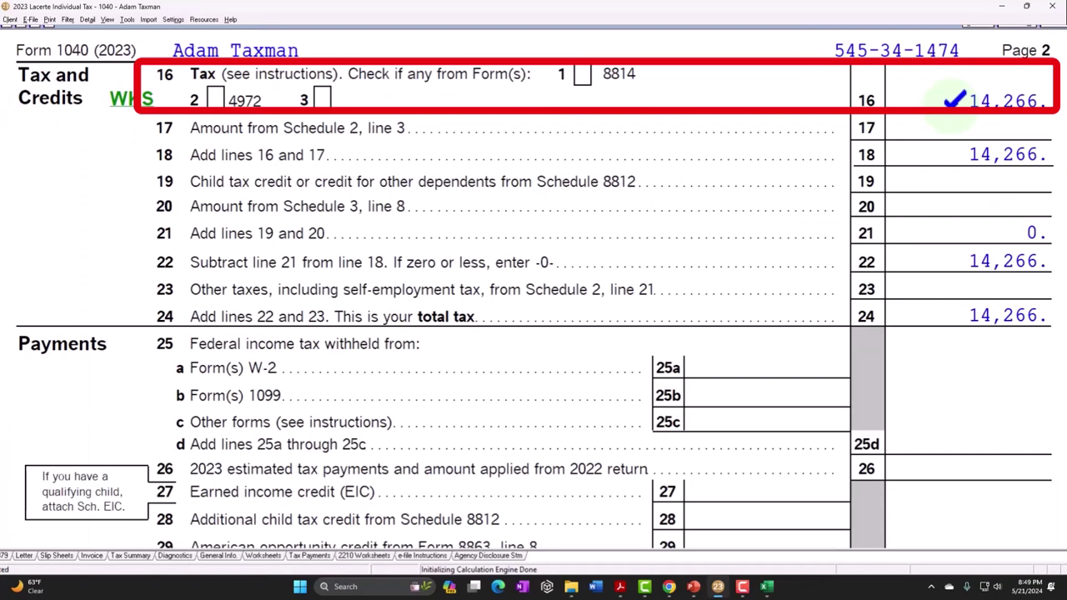
click(88, 479)
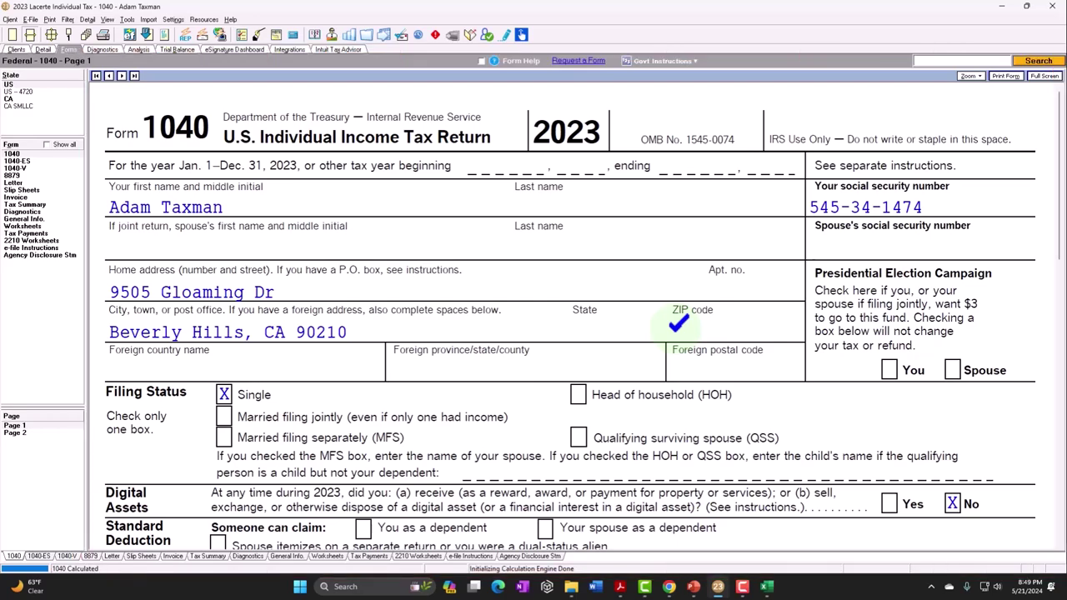
scroll(678, 325, down, 5)
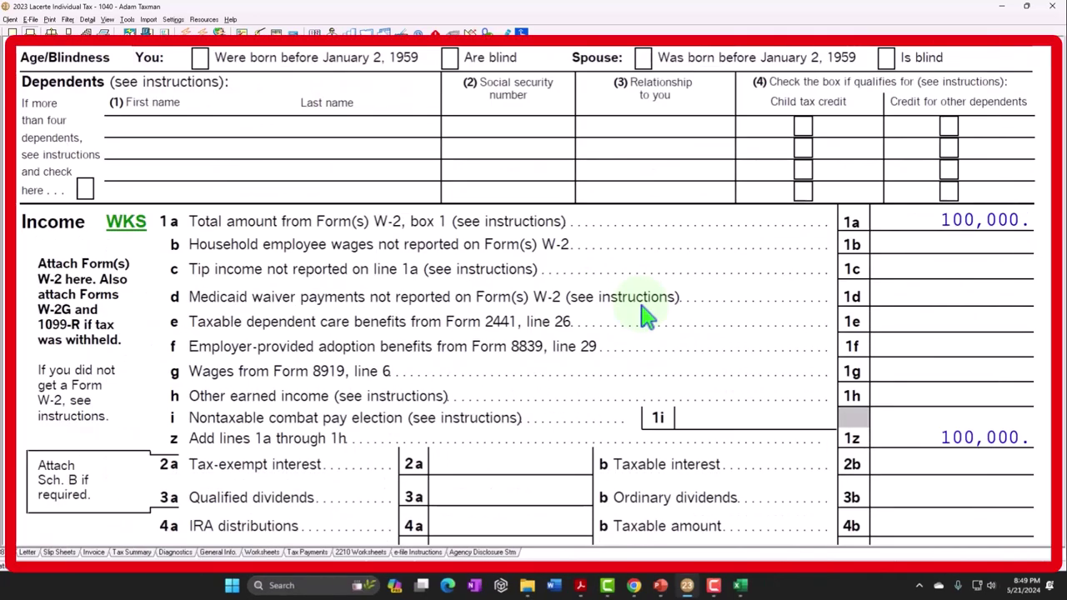
scroll(646, 315, down, 3)
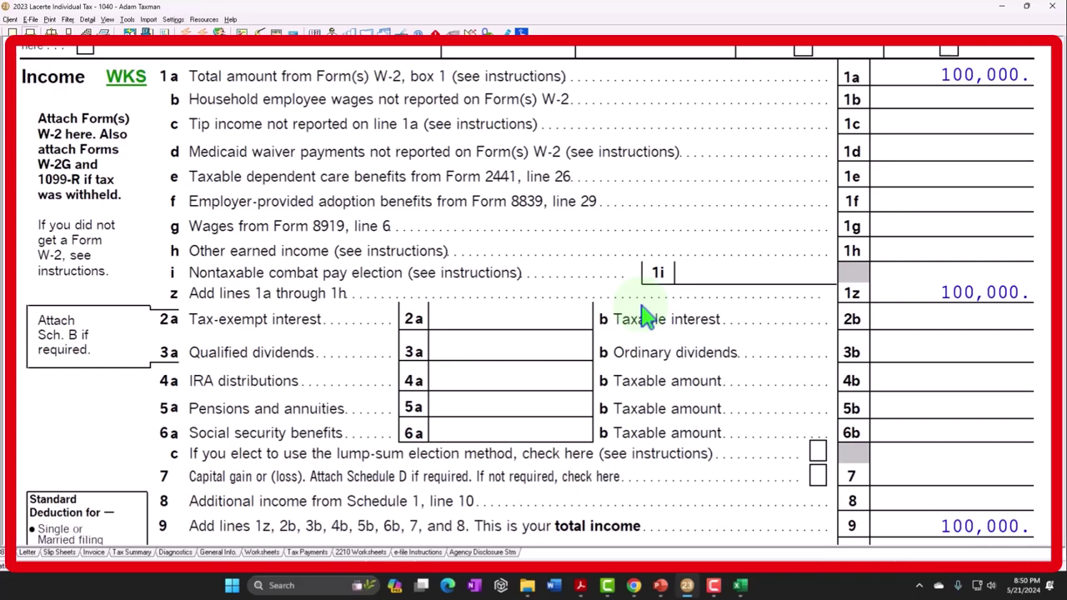
scroll(646, 315, down, 4)
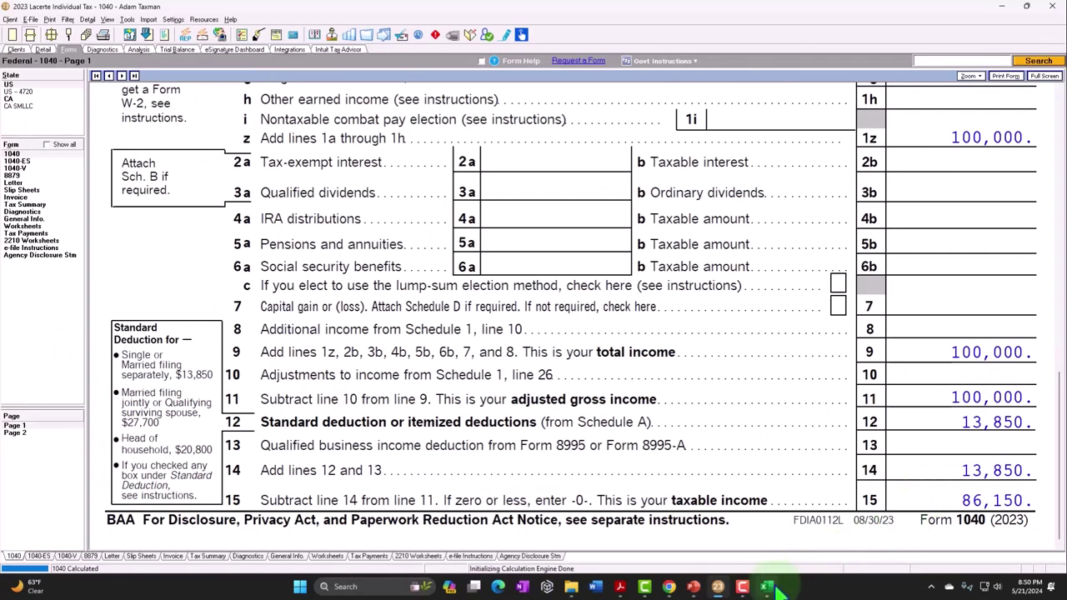
- Switch to Excel and examine the taxable income and tax before credits cells on the P Tax Formula sheet
click(767, 587)
click(479, 275)
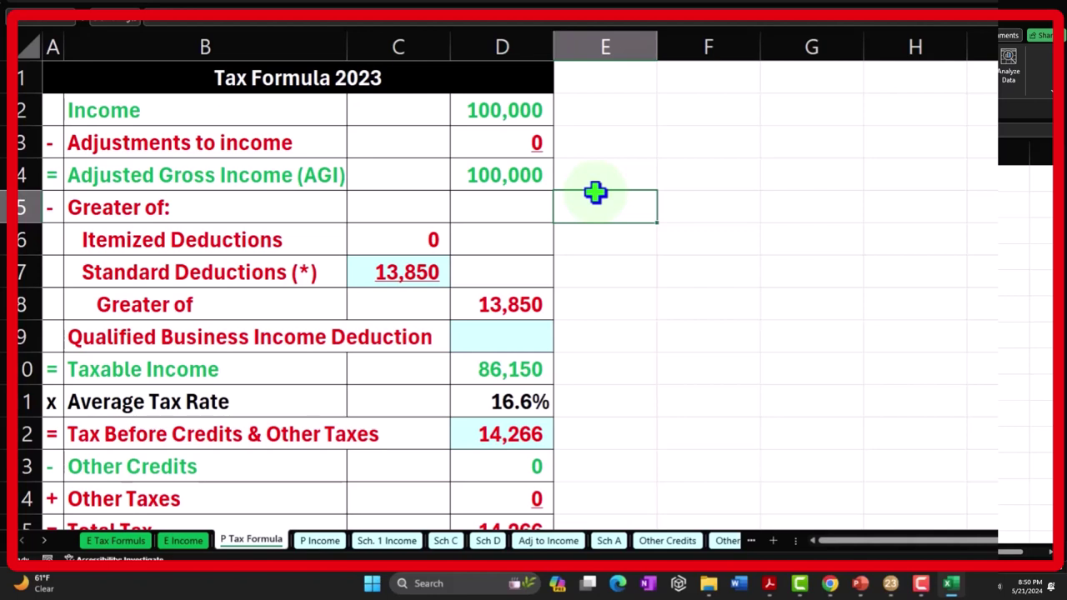
click(532, 368)
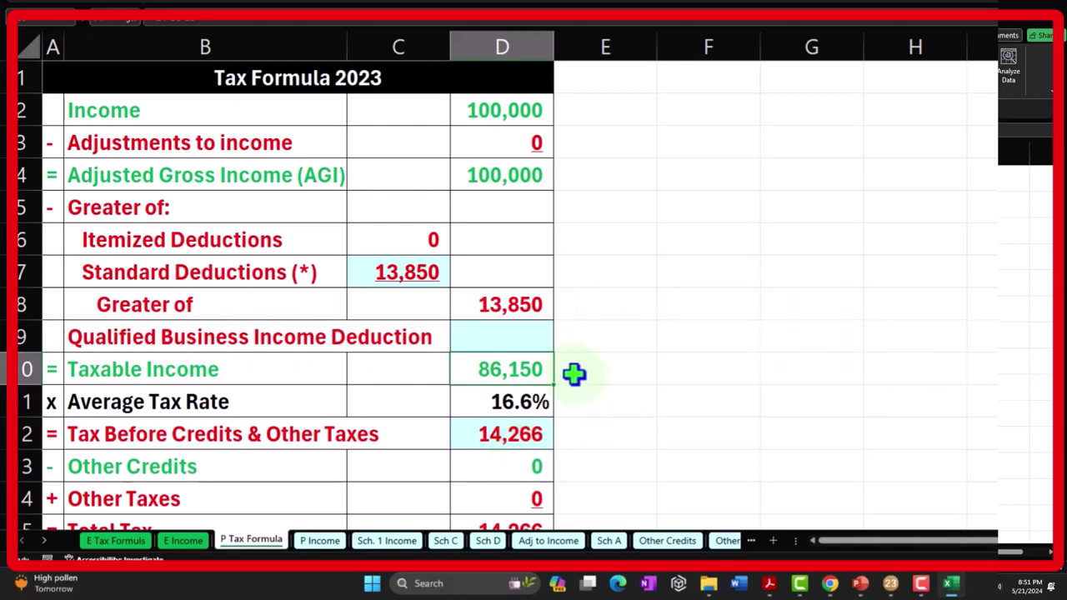
scroll(574, 375, down, 1)
scroll(573, 374, up, 1)
click(531, 431)
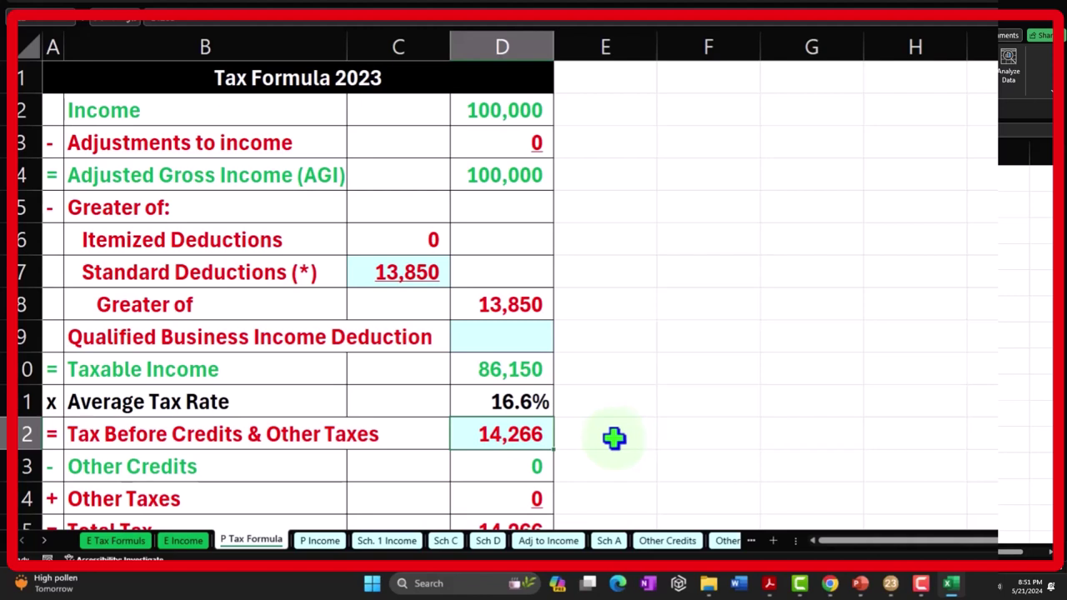
- Inspect the average tax rate formula in D11 and leave it as it is
click(528, 397)
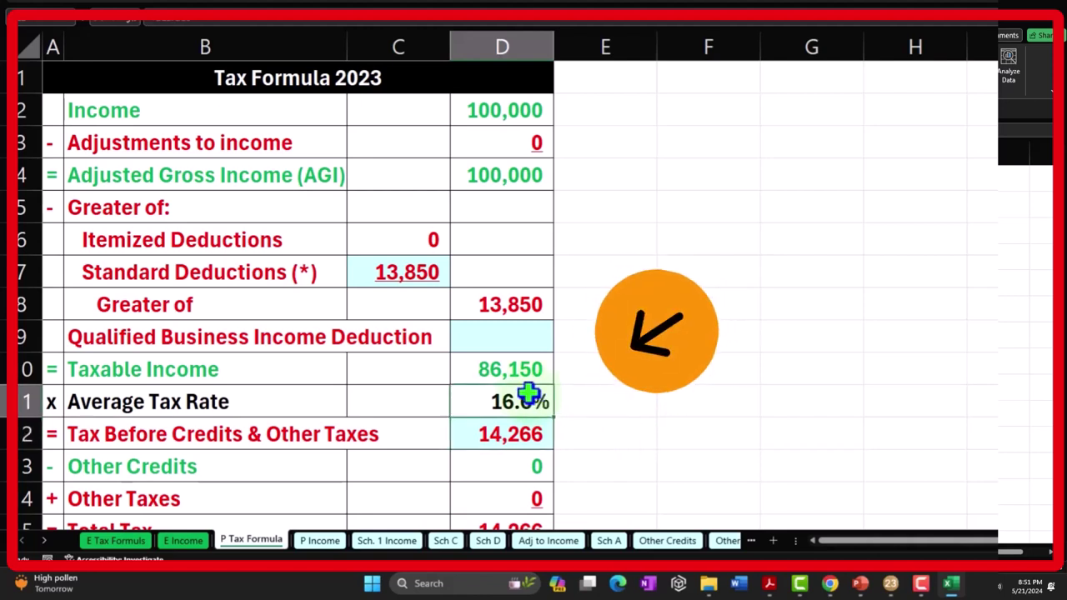
double_click(527, 397)
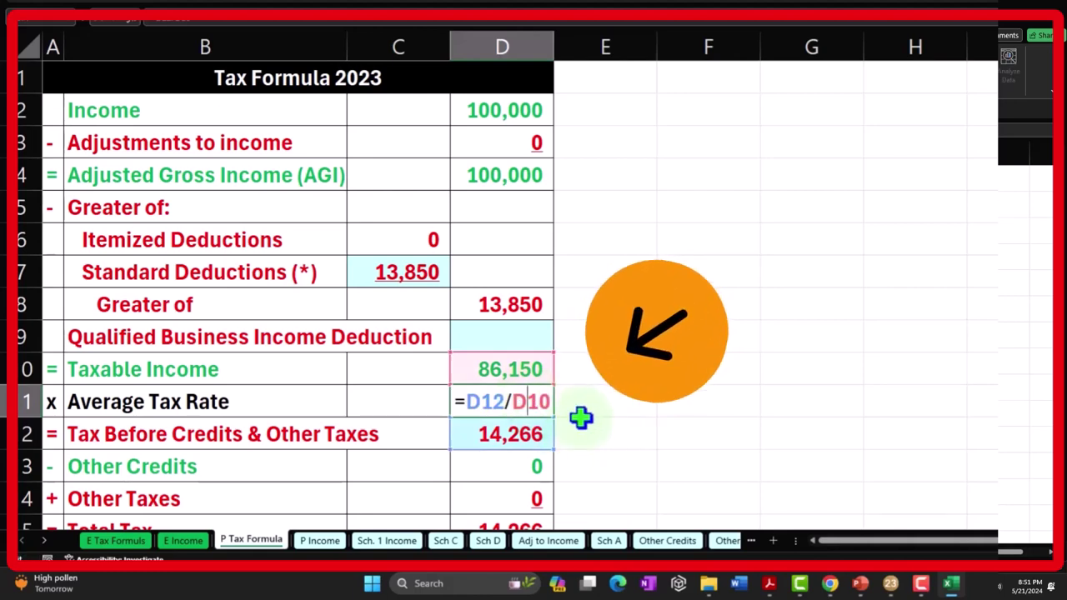
key(Return)
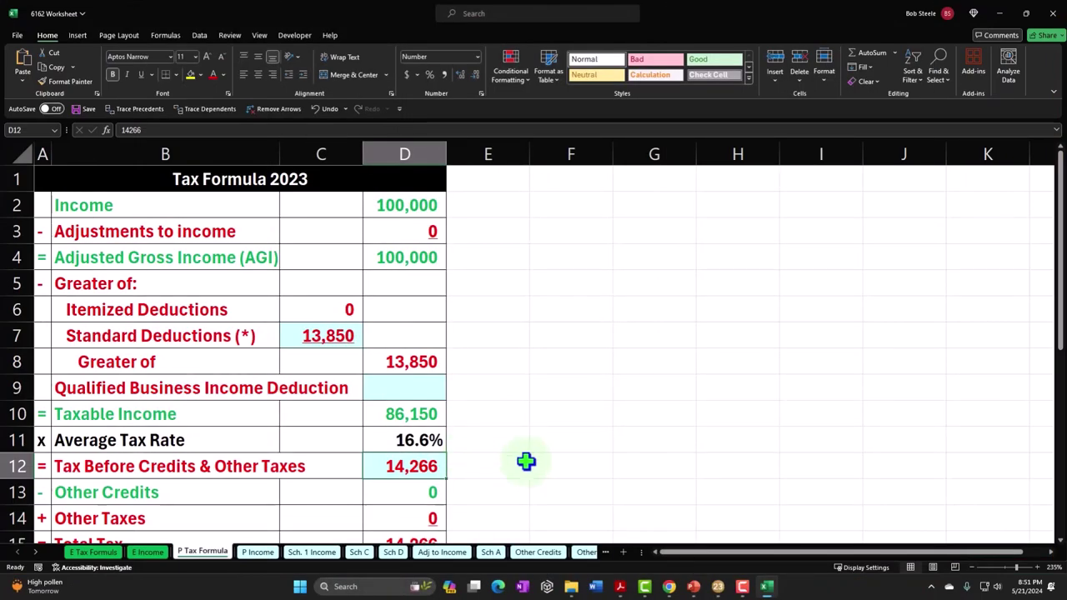
- Switch to Lacerte and open the tax bracket worksheet linked from the Tax and Credits section on page 2 of Form 1040
click(719, 587)
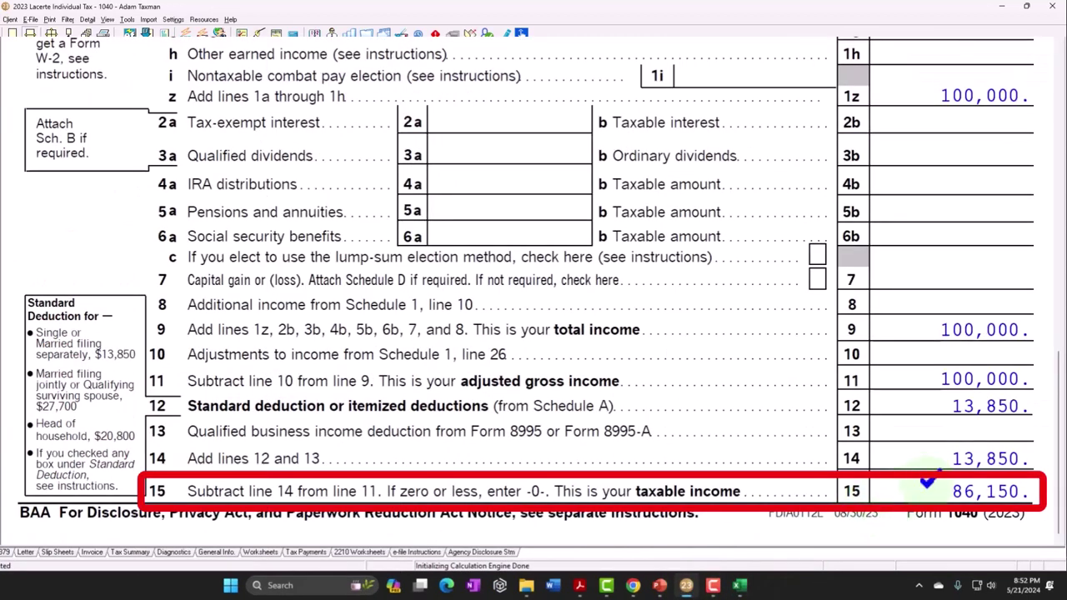
click(15, 433)
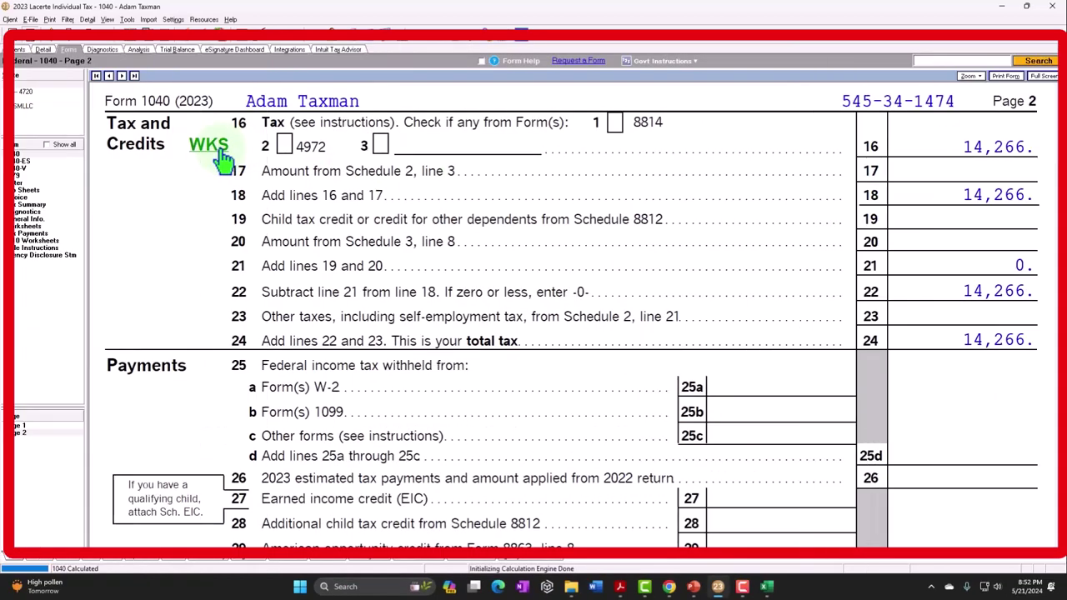
click(210, 148)
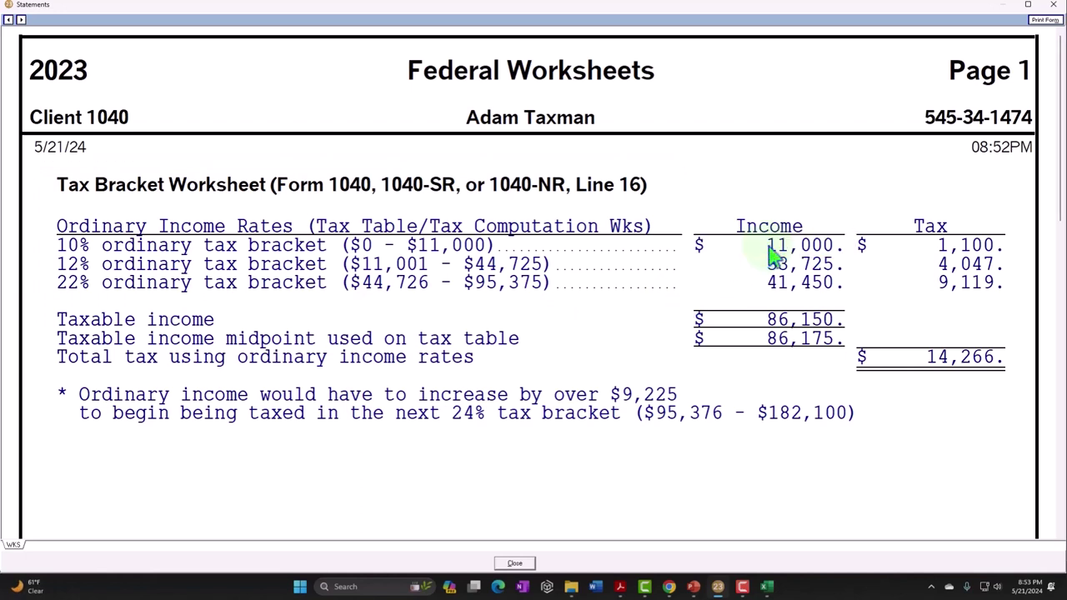
- Open Calculator, keep it on top in compact mode, and place it below the tax bracket lines of the worksheet
click(375, 587)
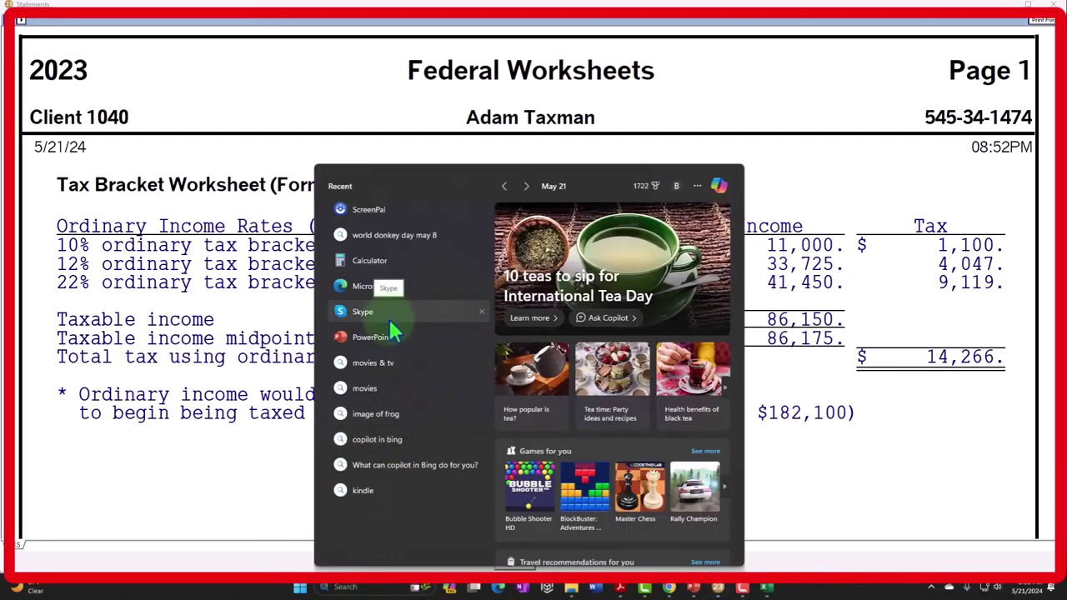
click(371, 261)
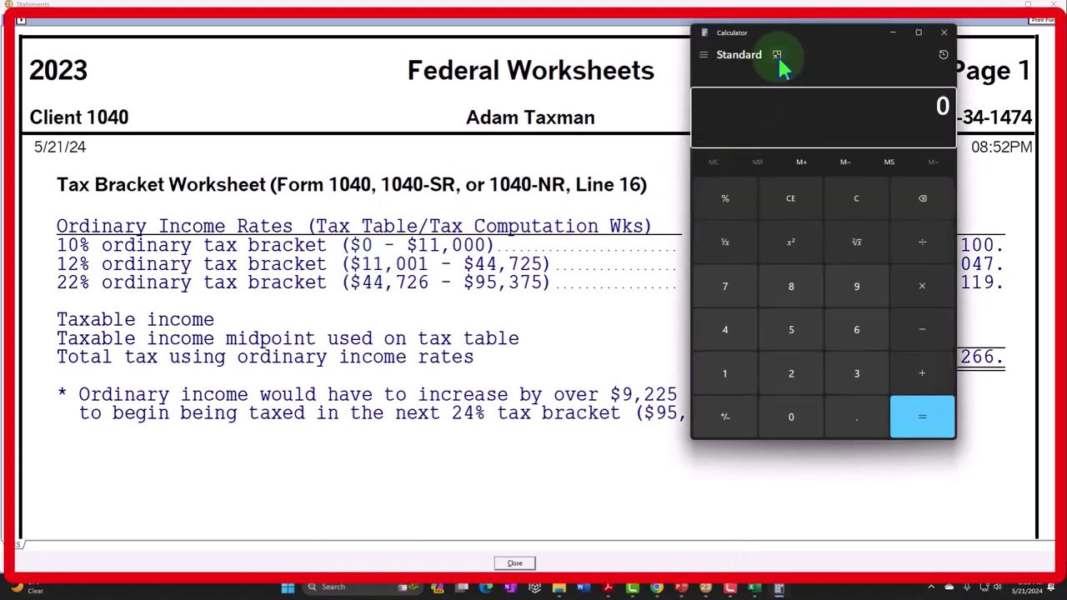
click(776, 54)
drag(964, 33, 626, 351)
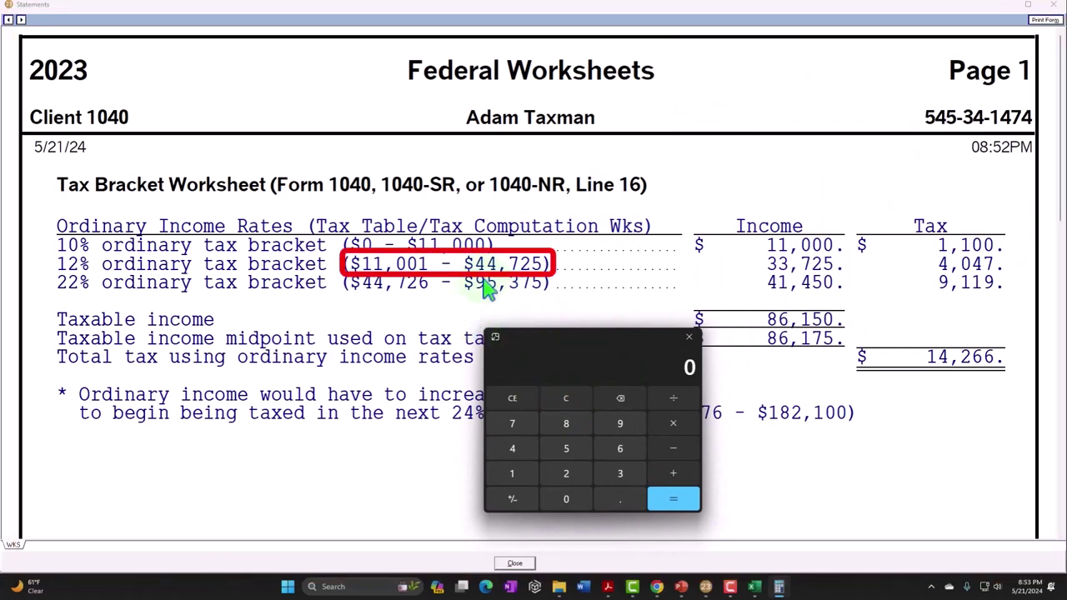
- Calculate the tax for the 12% bracket by subtracting 11001 from 44725 and multiplying the difference by .12
text(44725)
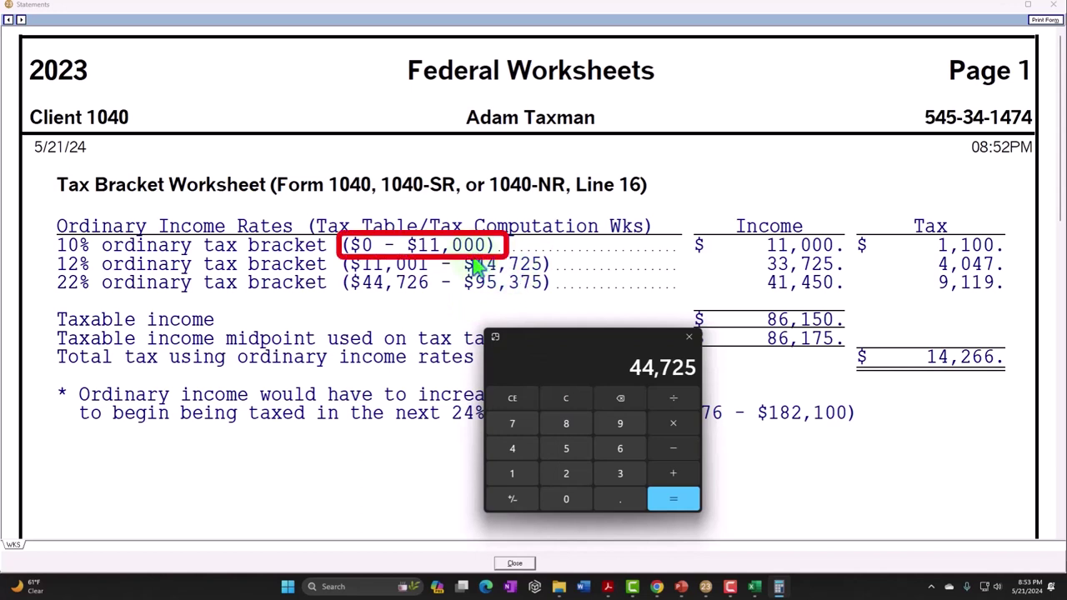
text(-11001)
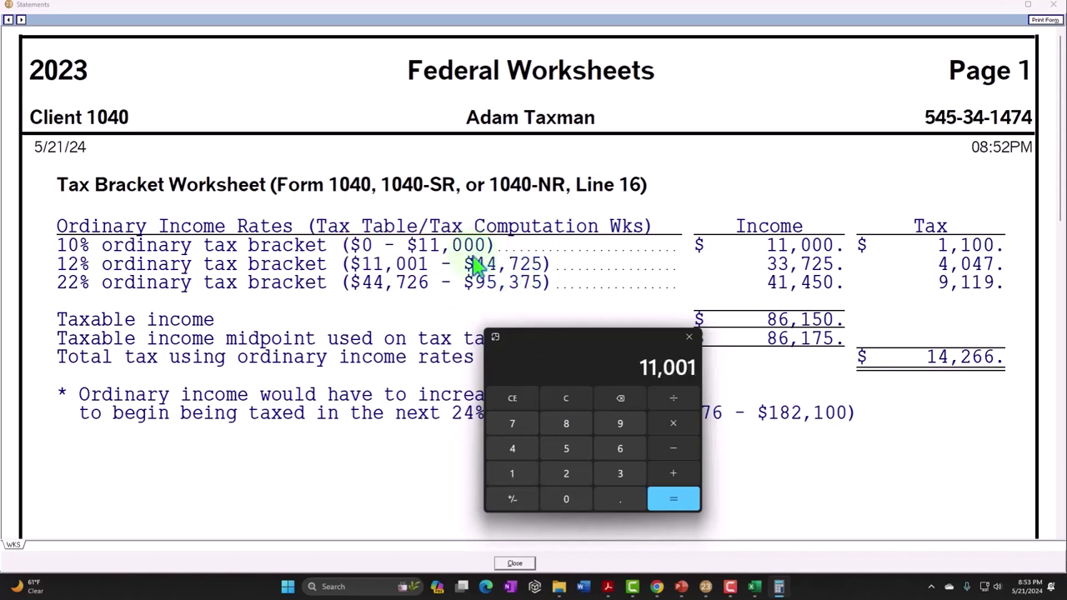
key(Return)
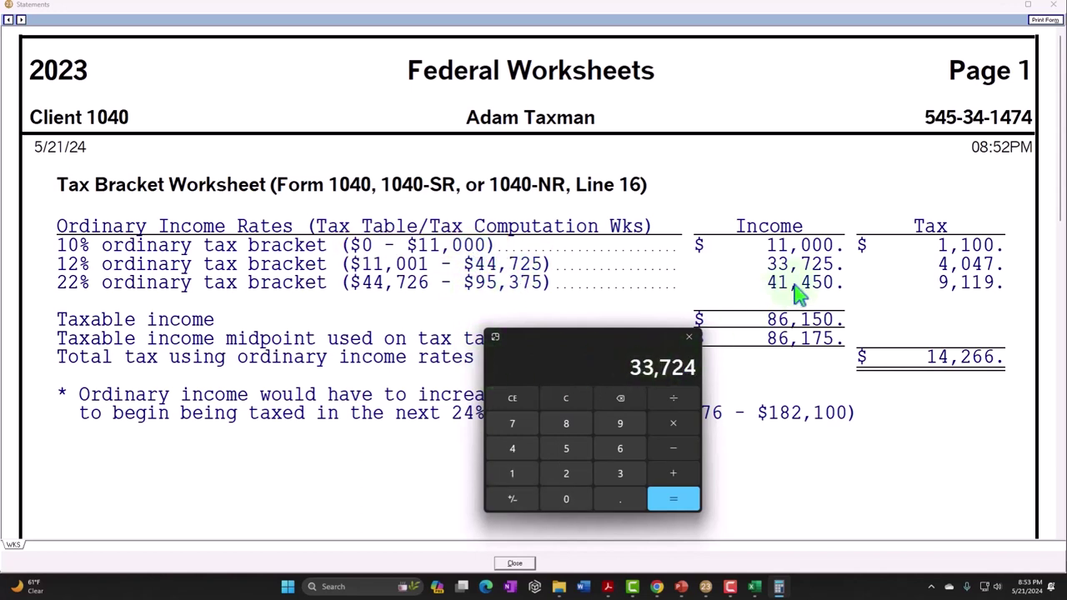
click(684, 424)
text(.12)
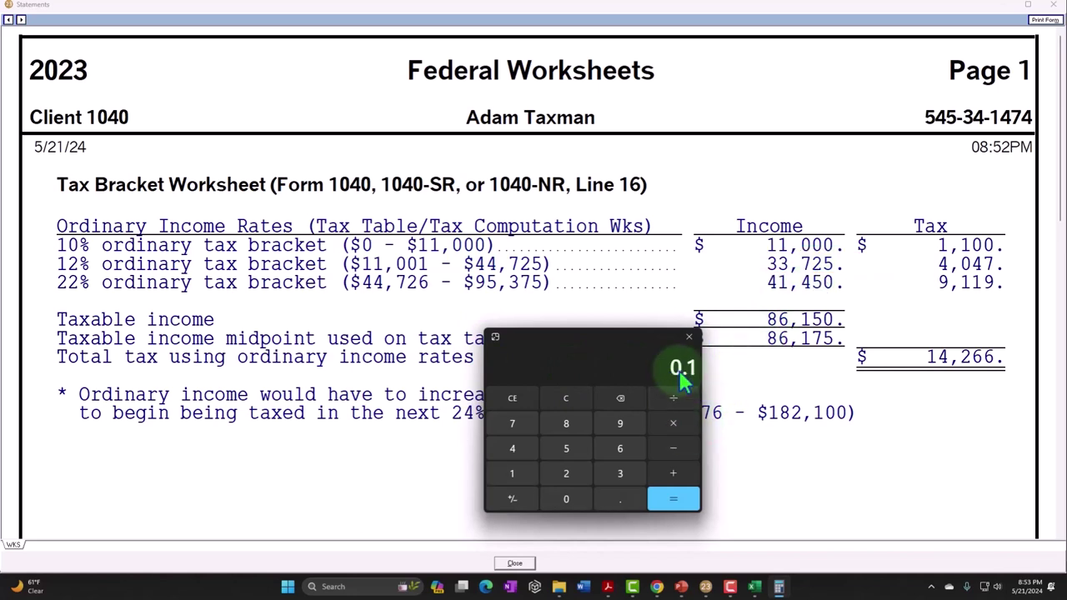
key(Return)
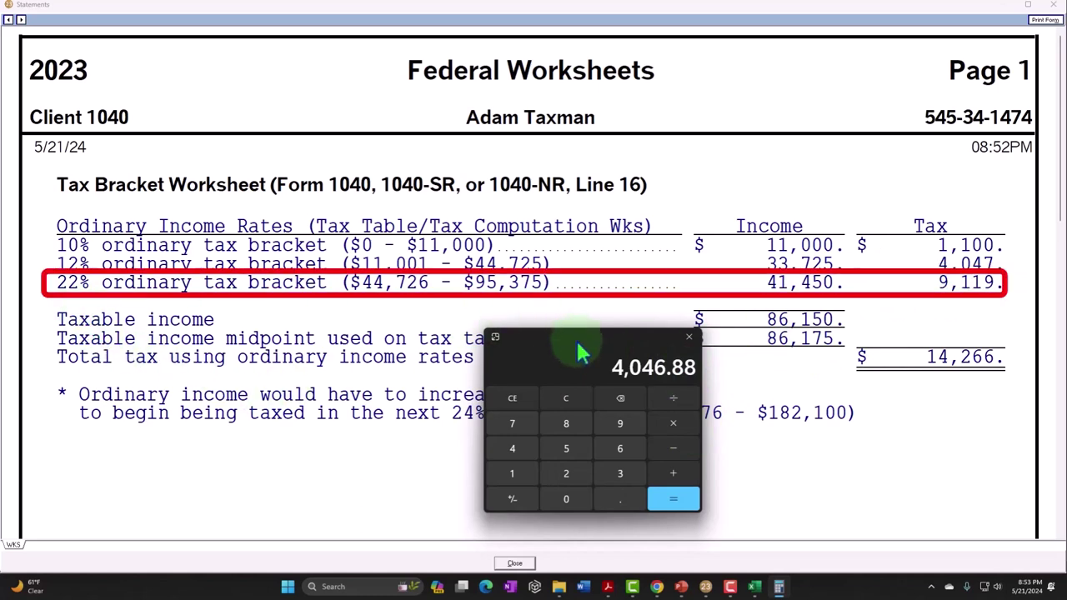
- Take Calculator out of its always-on-top view and switch to the Excel tax formula sheet
click(688, 337)
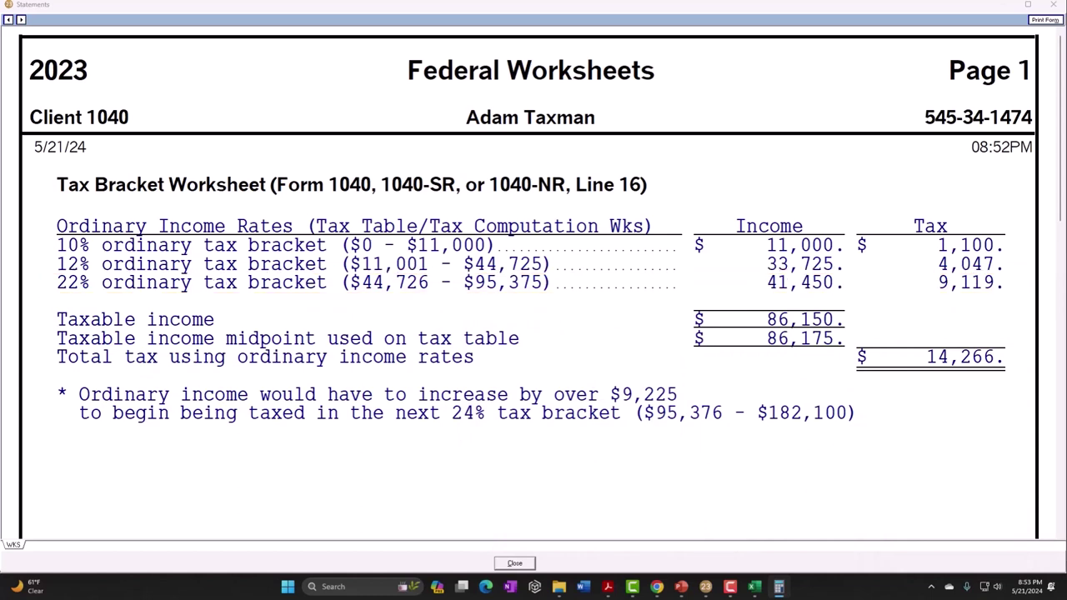
key(alt+Tab)
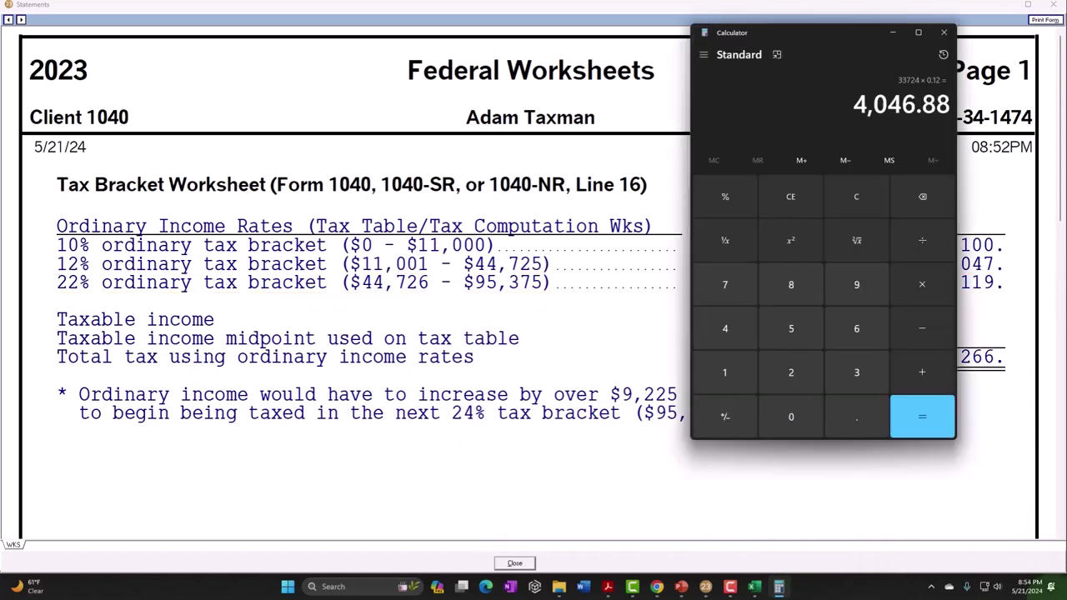
click(562, 433)
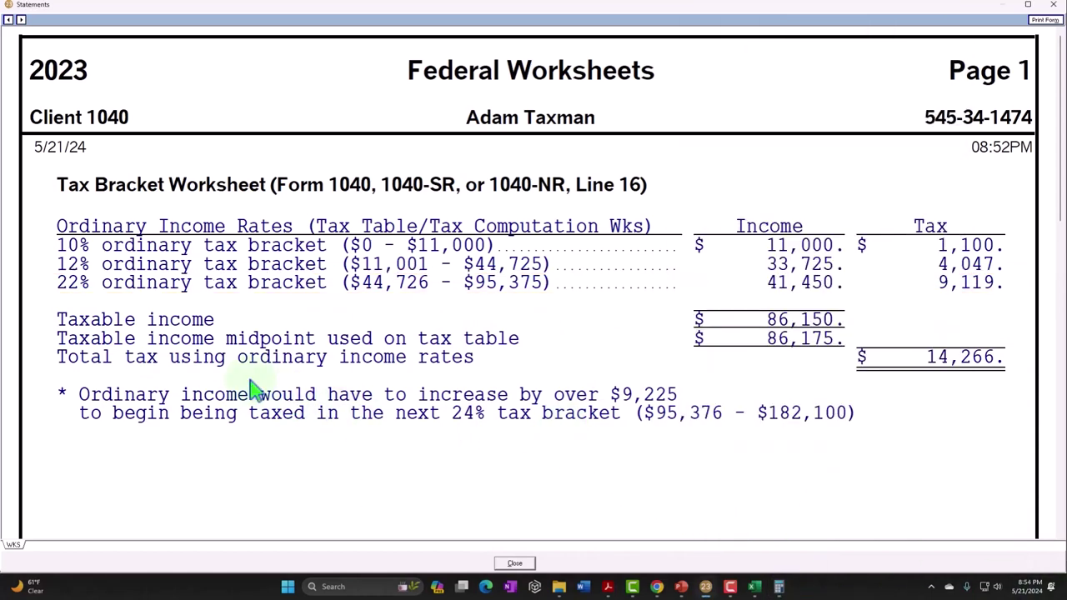
click(754, 586)
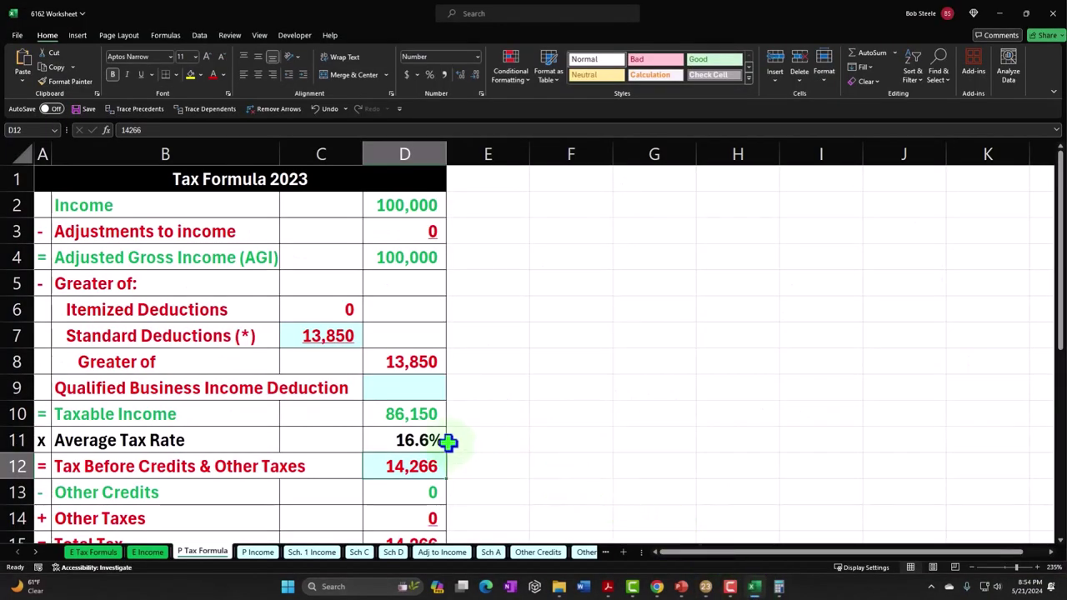
- Switch to Lacerte and review the single filer's tax bracket worksheet, reopening it once from page 2 of Form 1040 and closing it
click(754, 587)
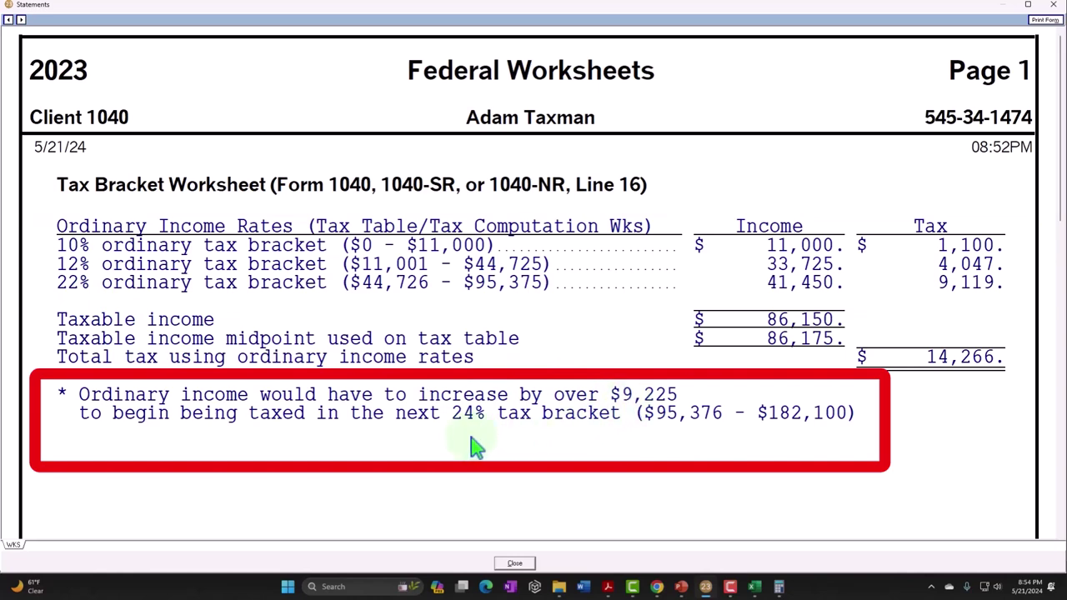
click(1050, 5)
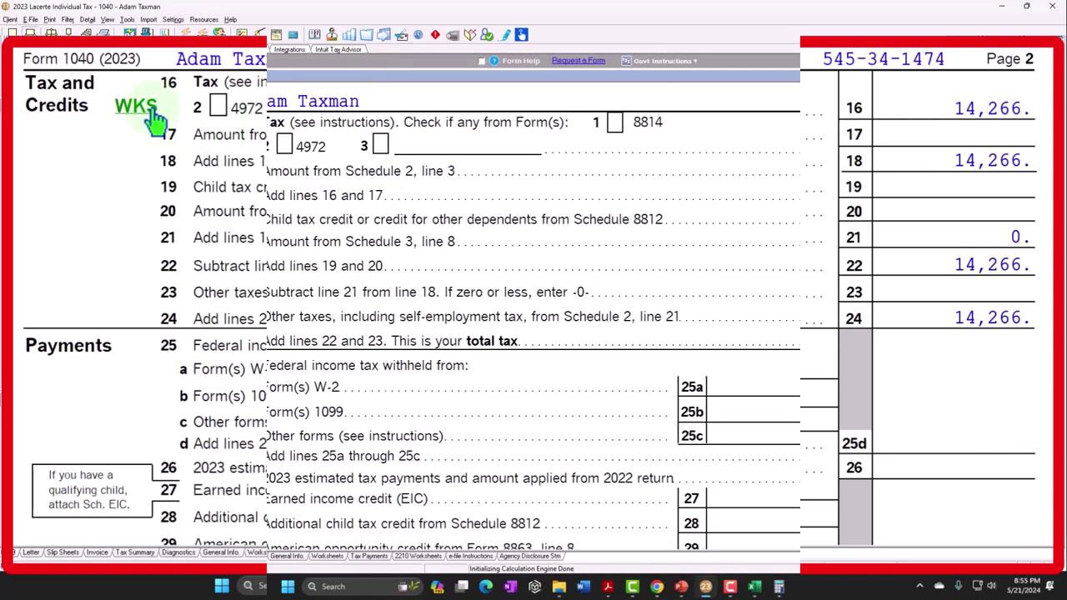
click(155, 119)
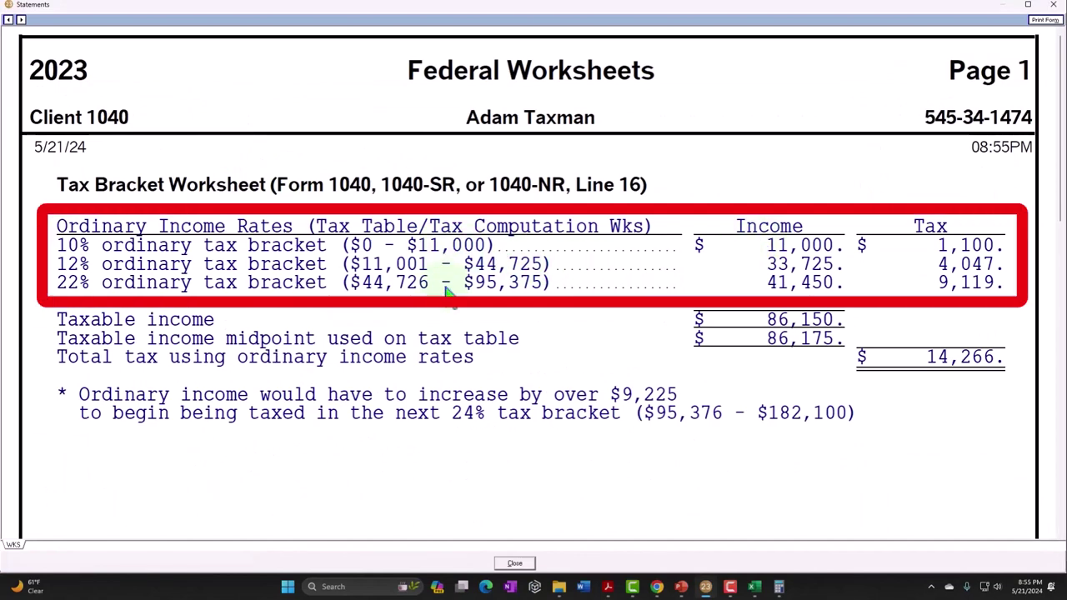
click(1060, 6)
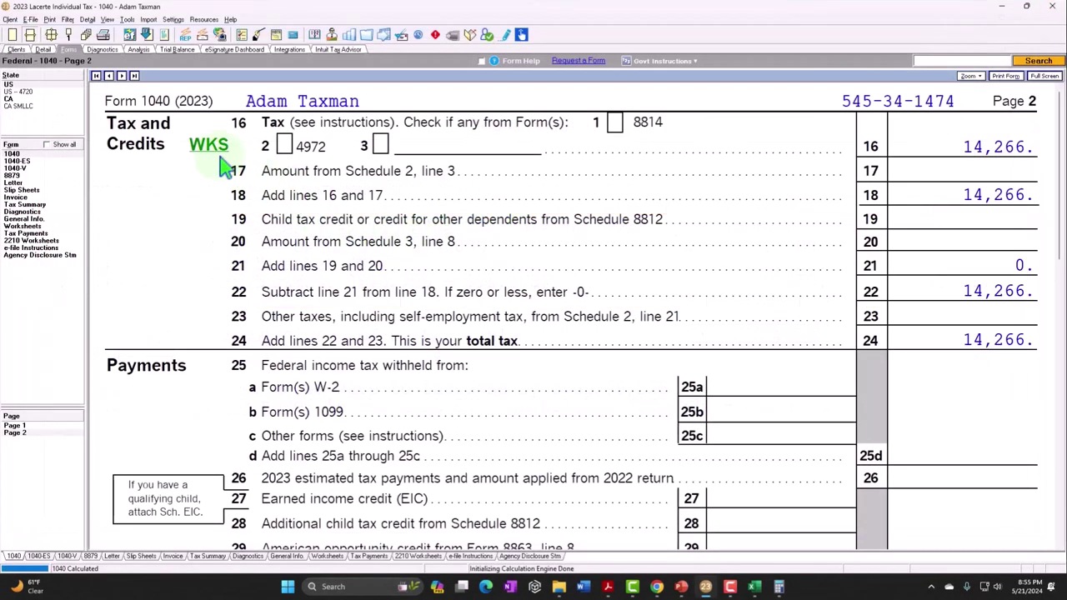
- Change the filing status in the client information to Head of household
click(42, 49)
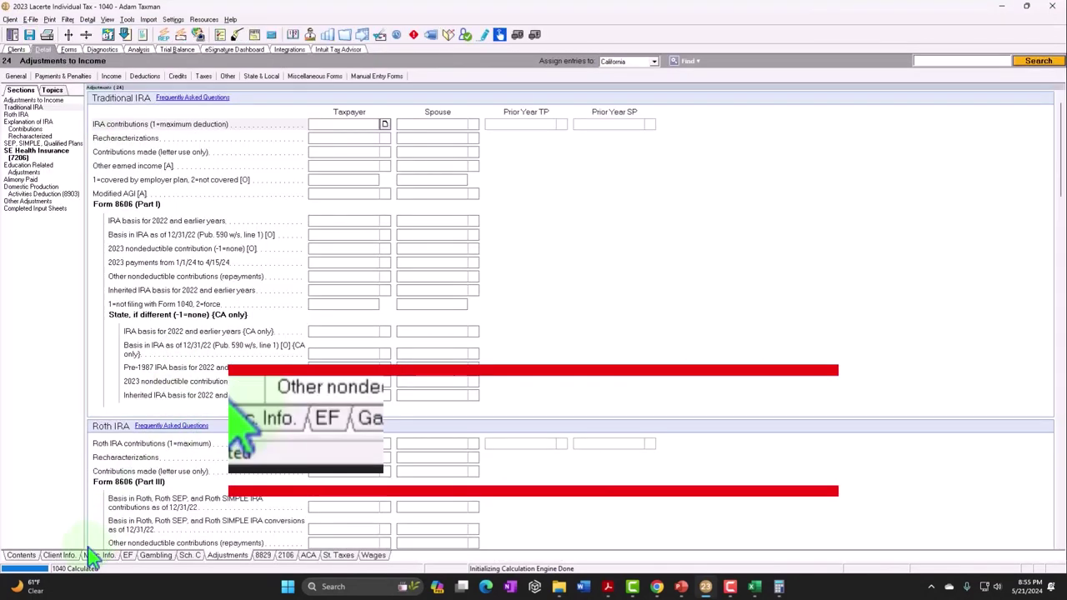
click(75, 556)
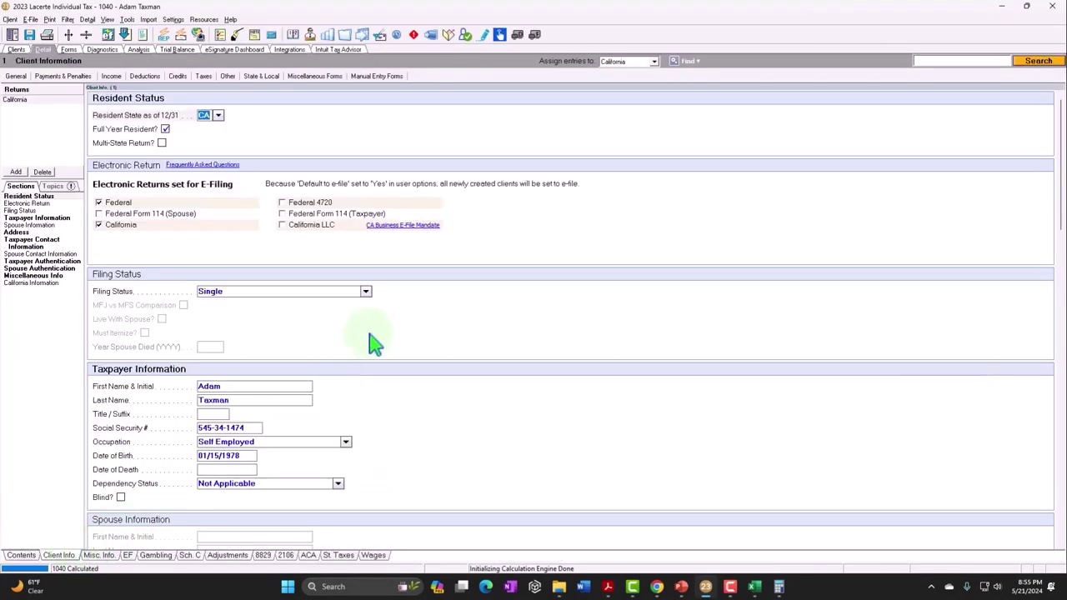
click(365, 292)
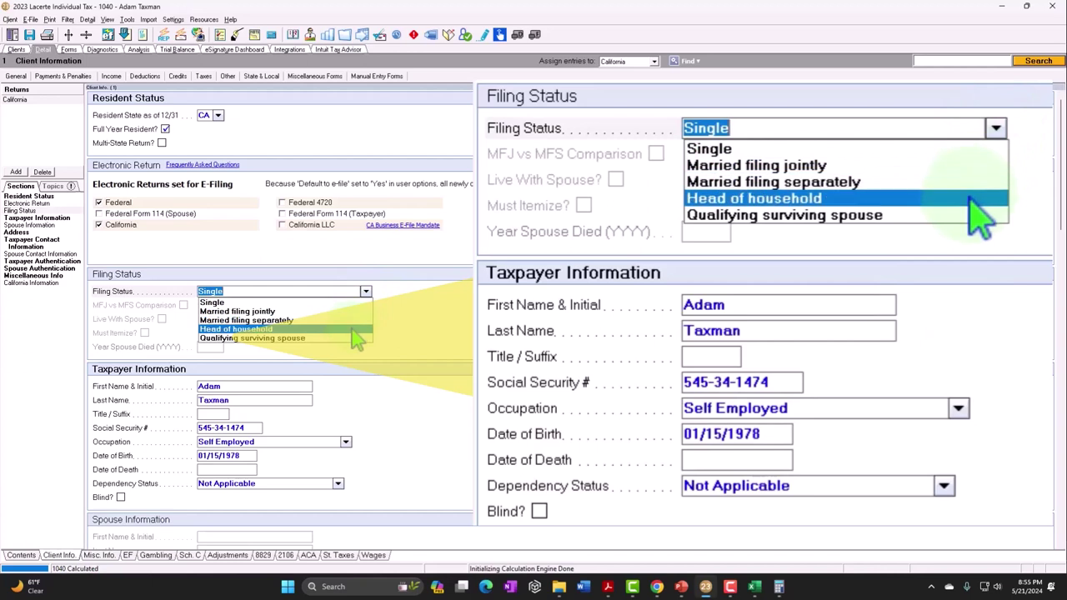
click(352, 330)
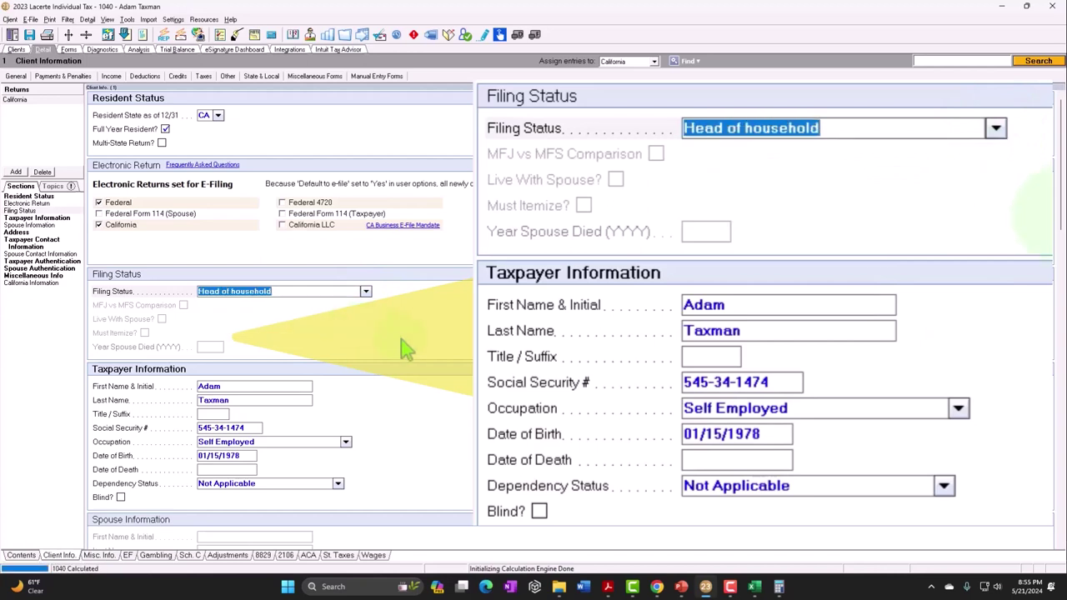
- Review the head of household tax bracket worksheet linked from page 2 of Form 1040 and close it
click(69, 50)
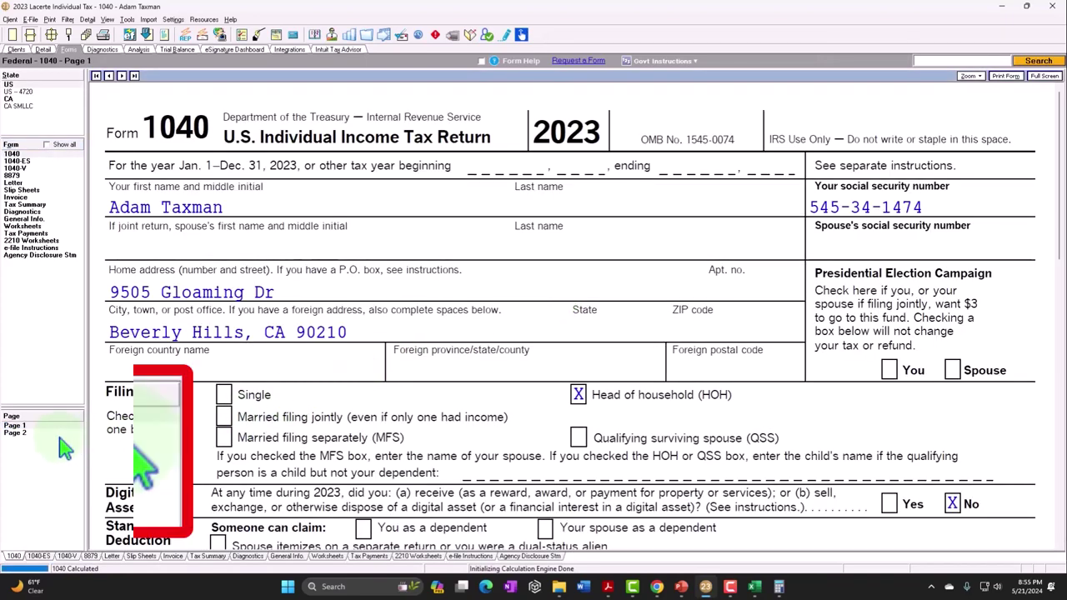
click(16, 432)
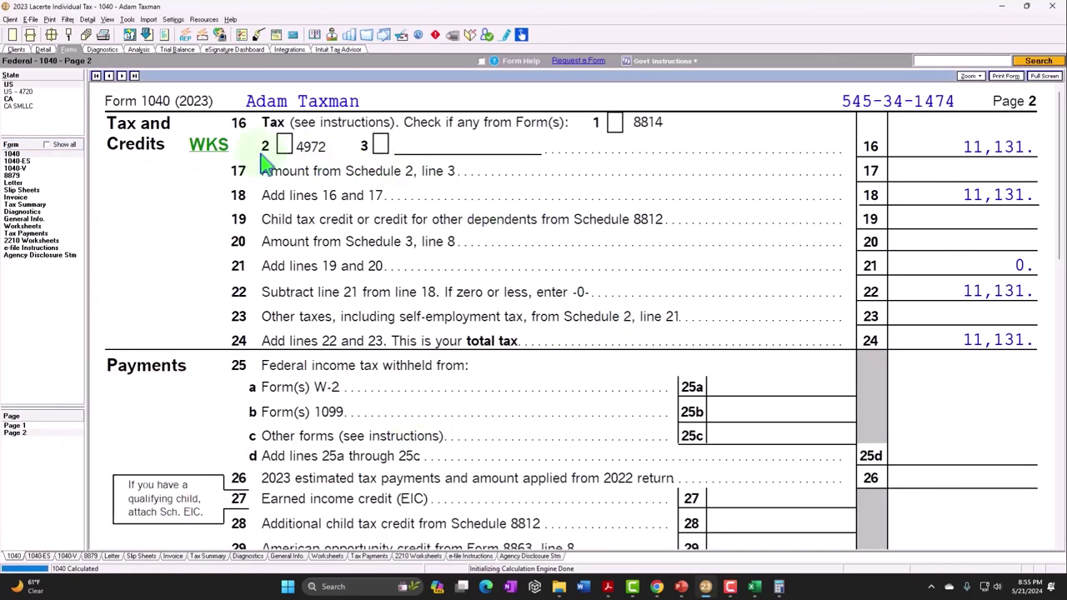
click(215, 153)
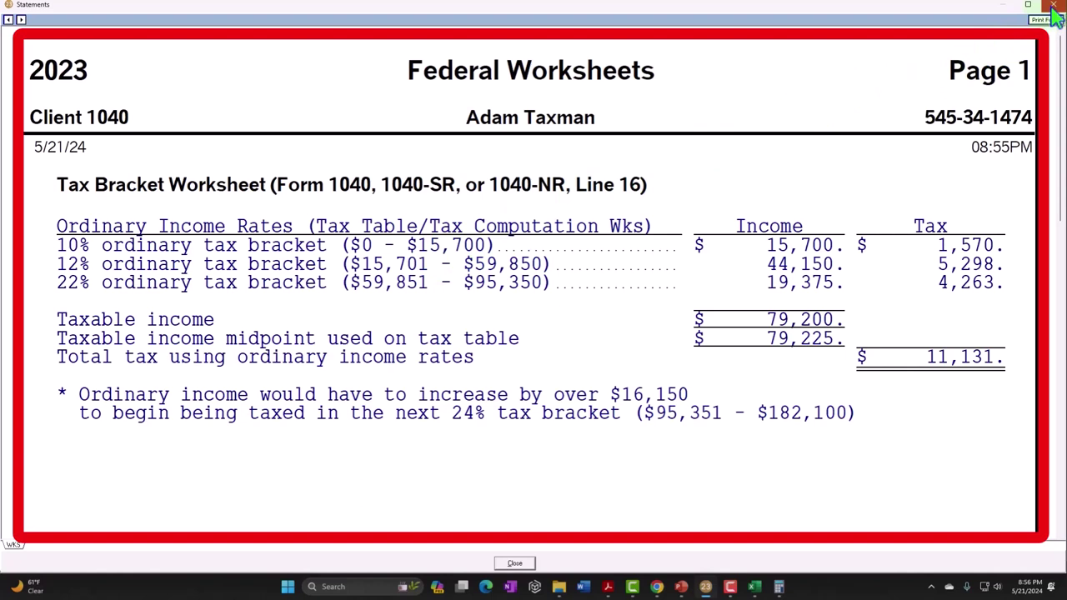
click(1056, 17)
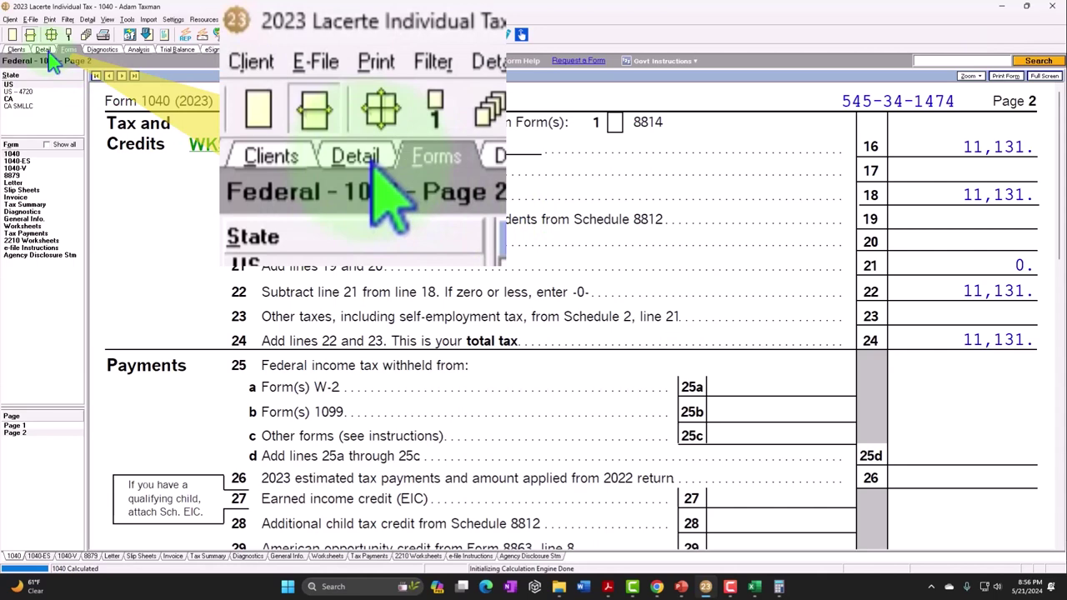
- Change the filing status in the client information to Married filing jointly
click(45, 50)
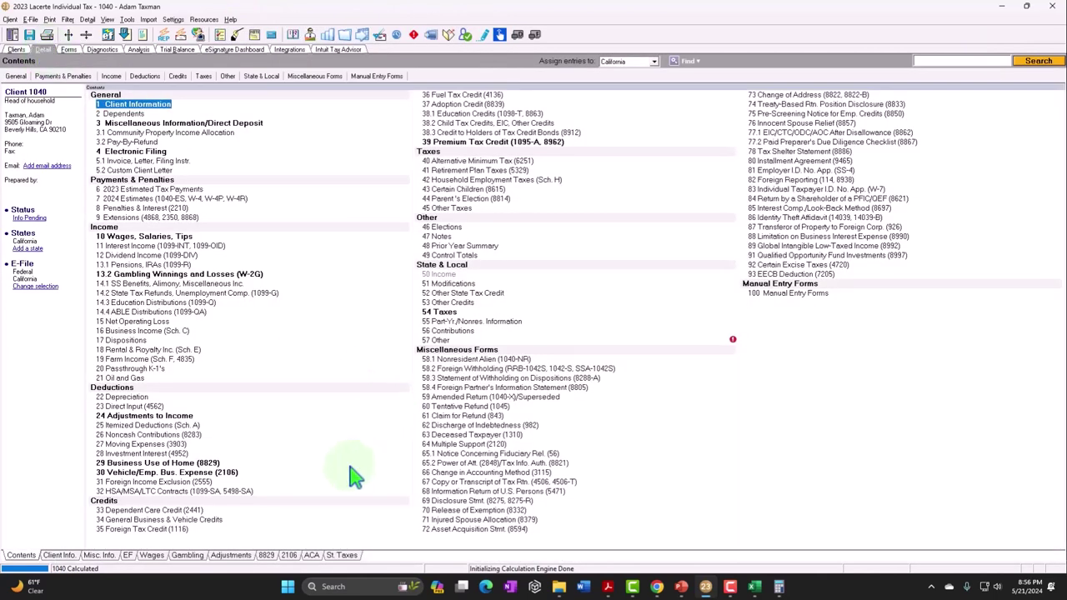
click(59, 554)
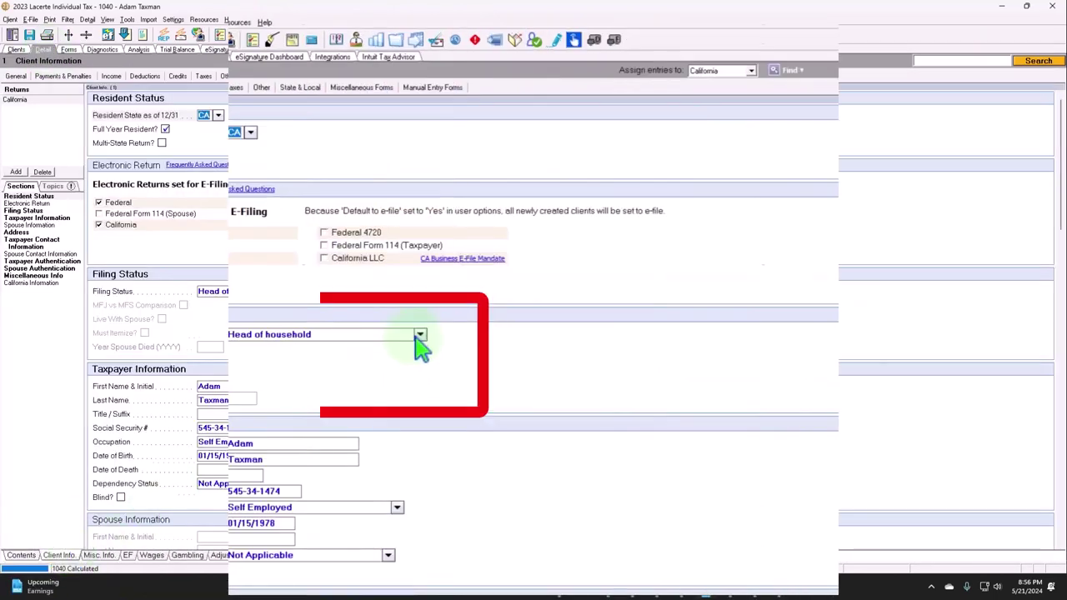
click(366, 291)
click(353, 311)
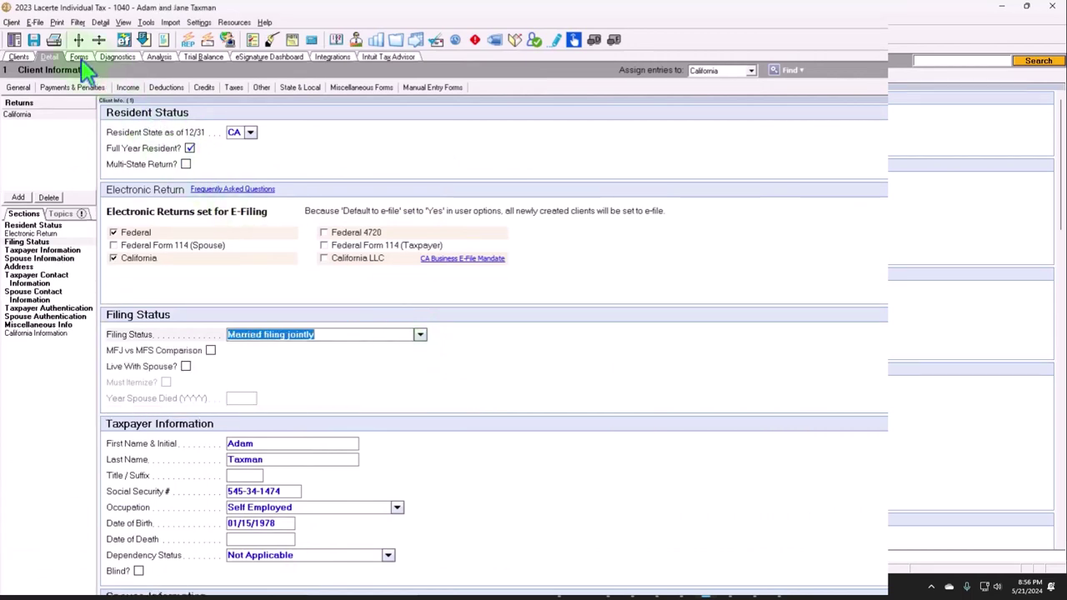
- Review the married filing jointly tax bracket worksheet linked from page 2 of Form 1040 and close it
click(79, 58)
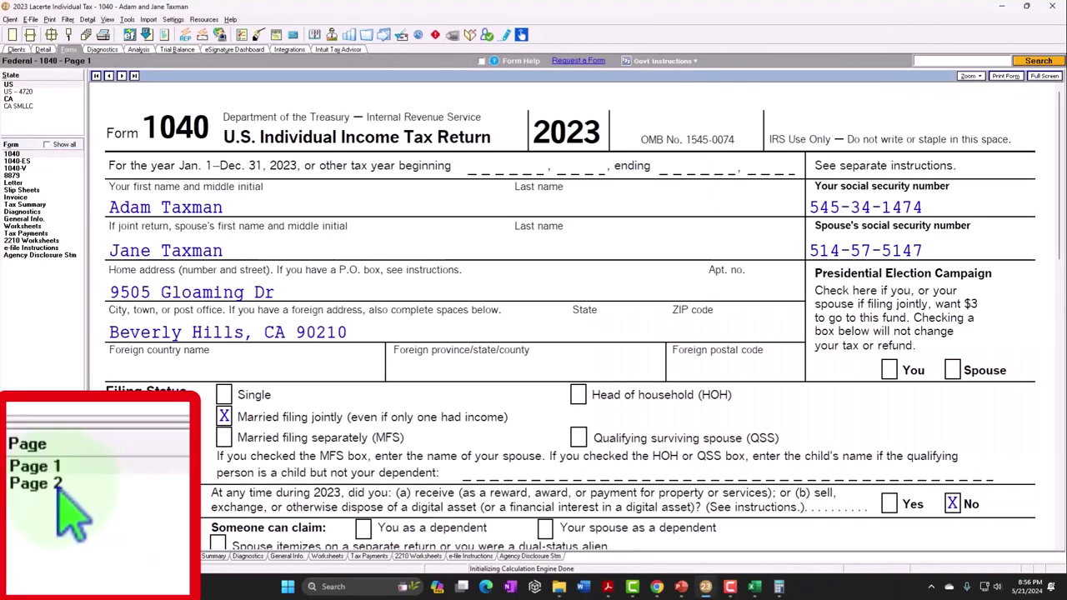
click(15, 433)
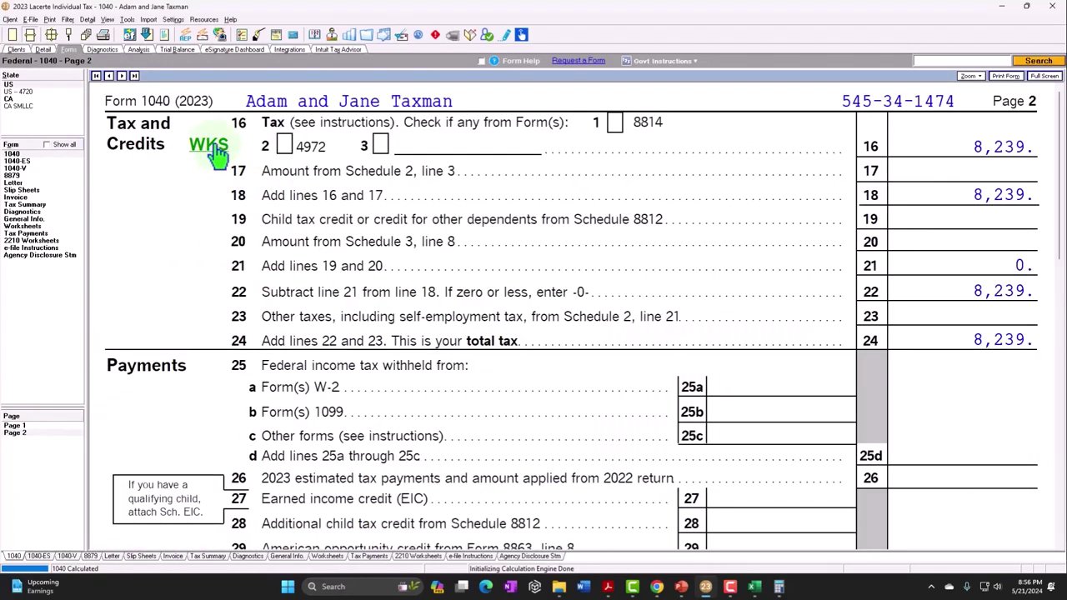
click(215, 148)
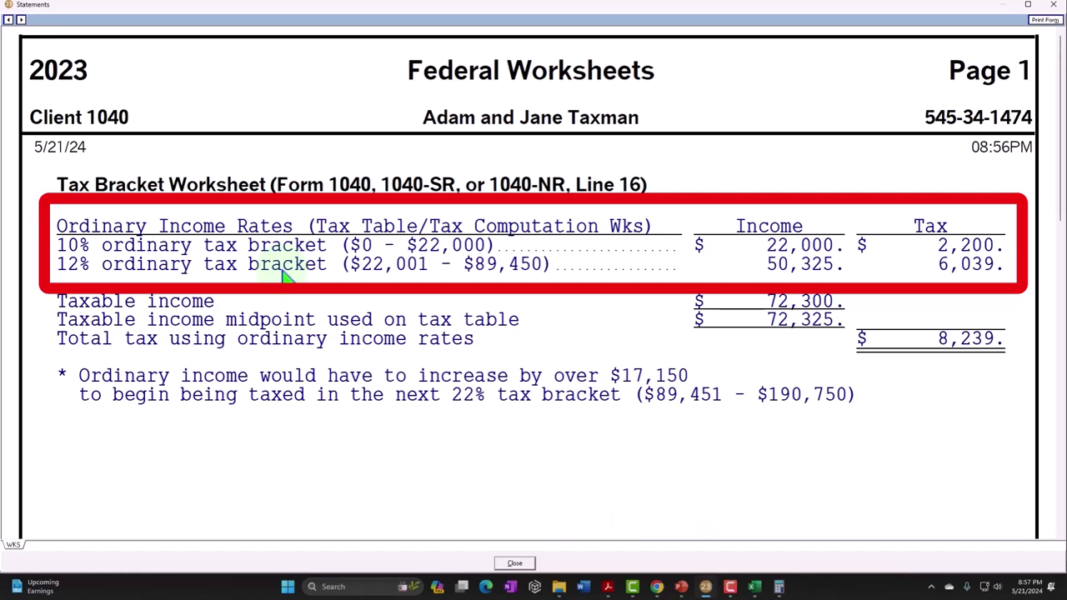
click(1054, 6)
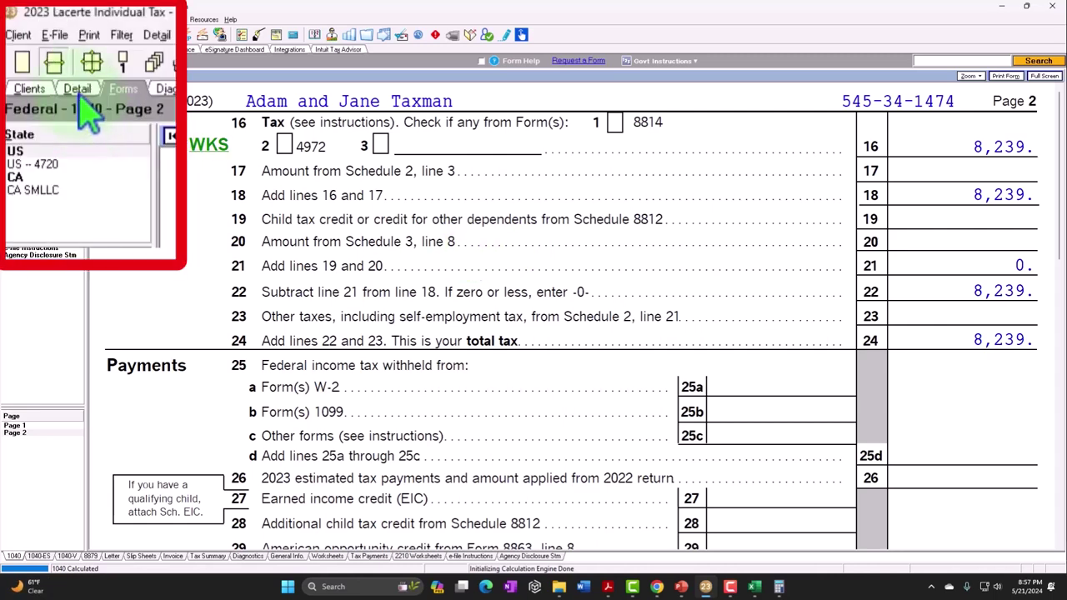
- Set the filing status in the client information back to Single
click(43, 49)
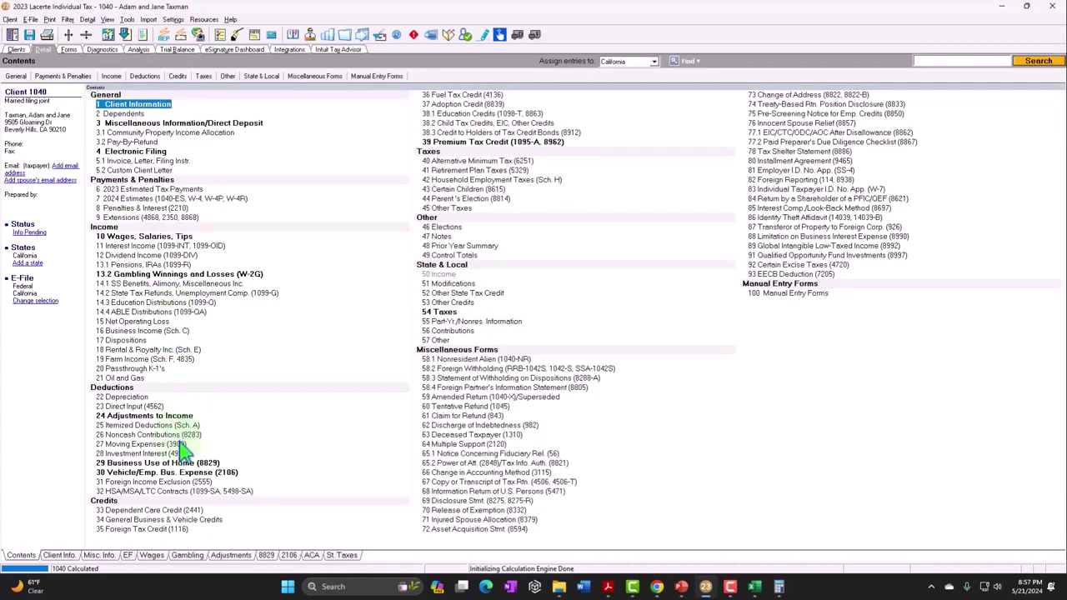
click(64, 556)
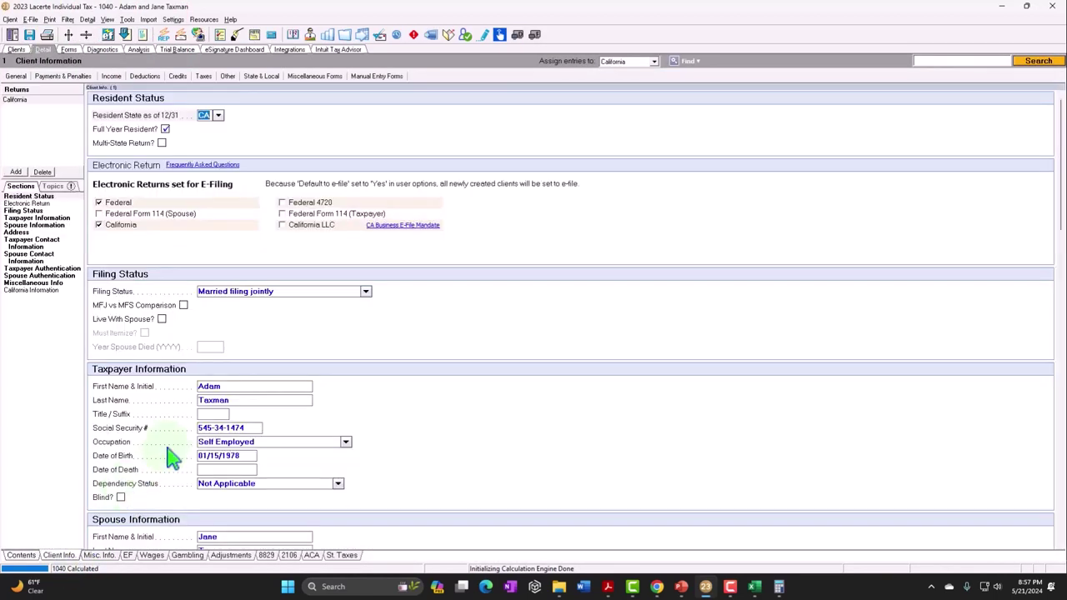
click(365, 291)
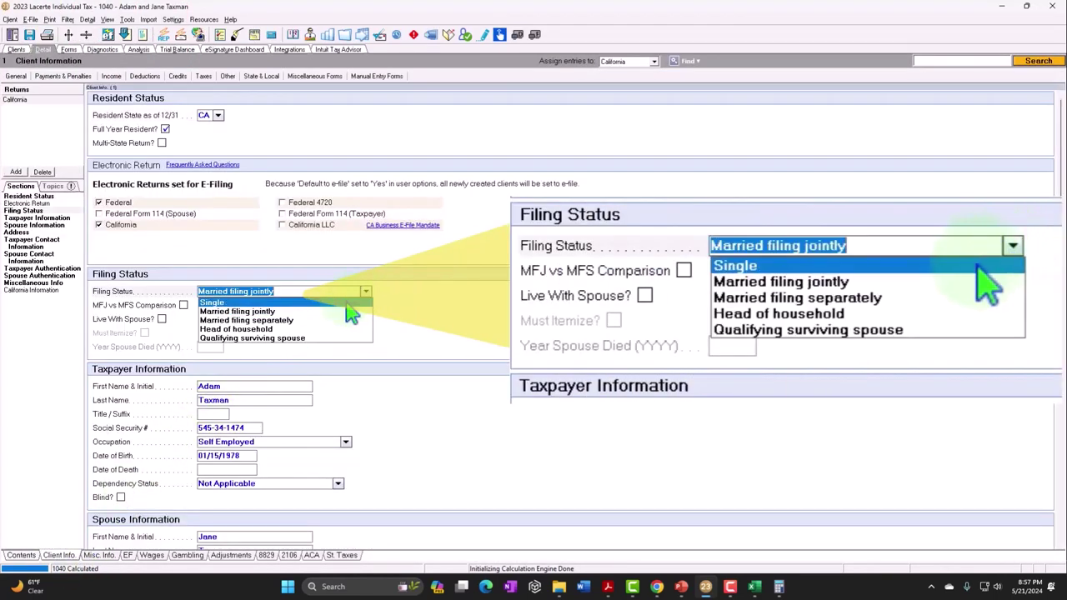
click(348, 302)
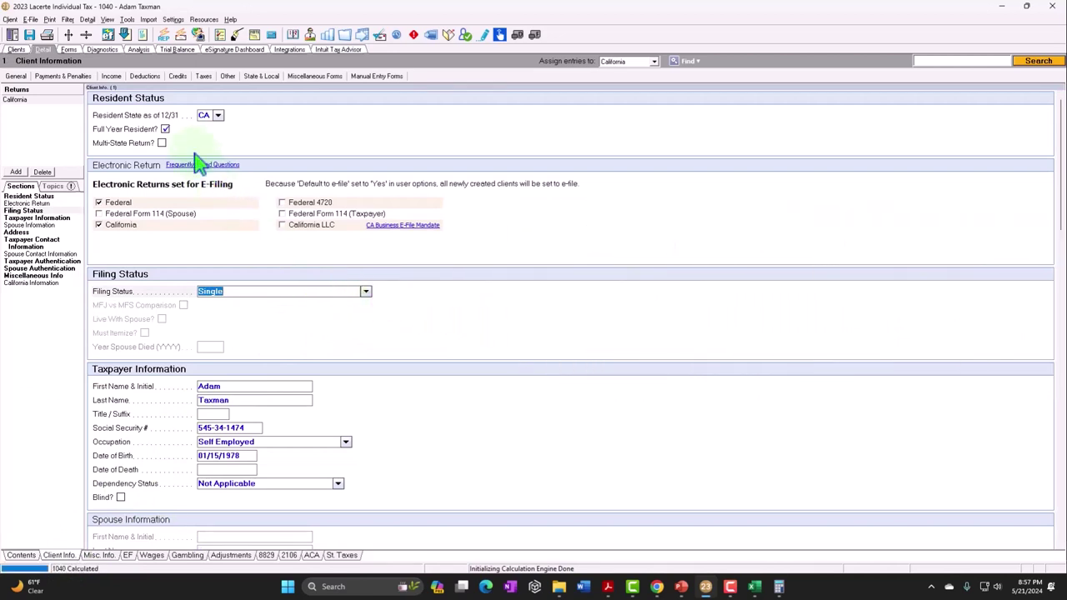
- Open the Dividend Income (1099-DIV) input screen and add a payer named Corp 1
click(111, 76)
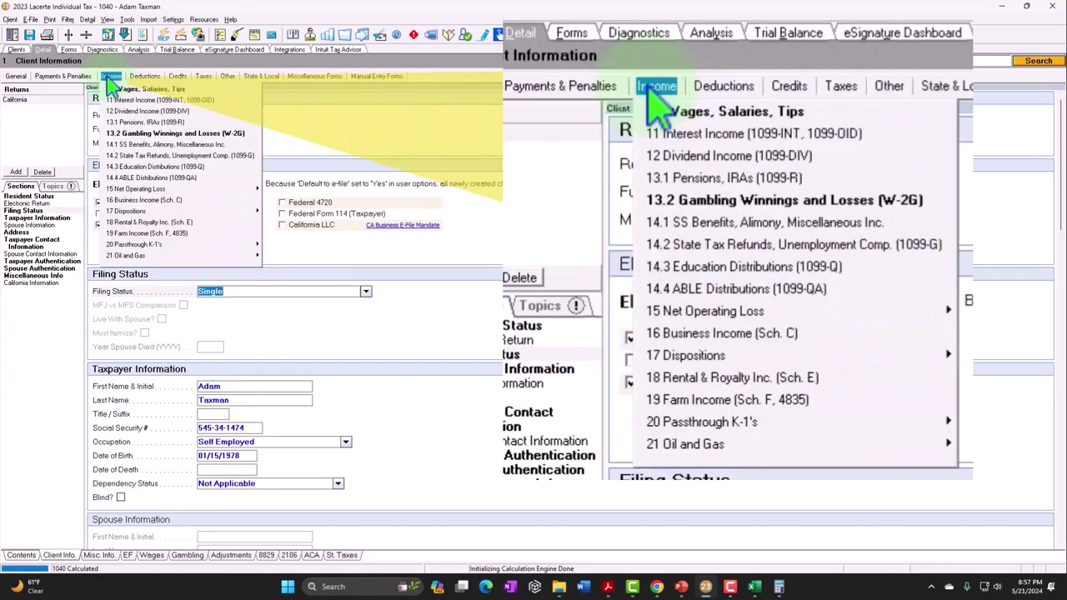
click(110, 76)
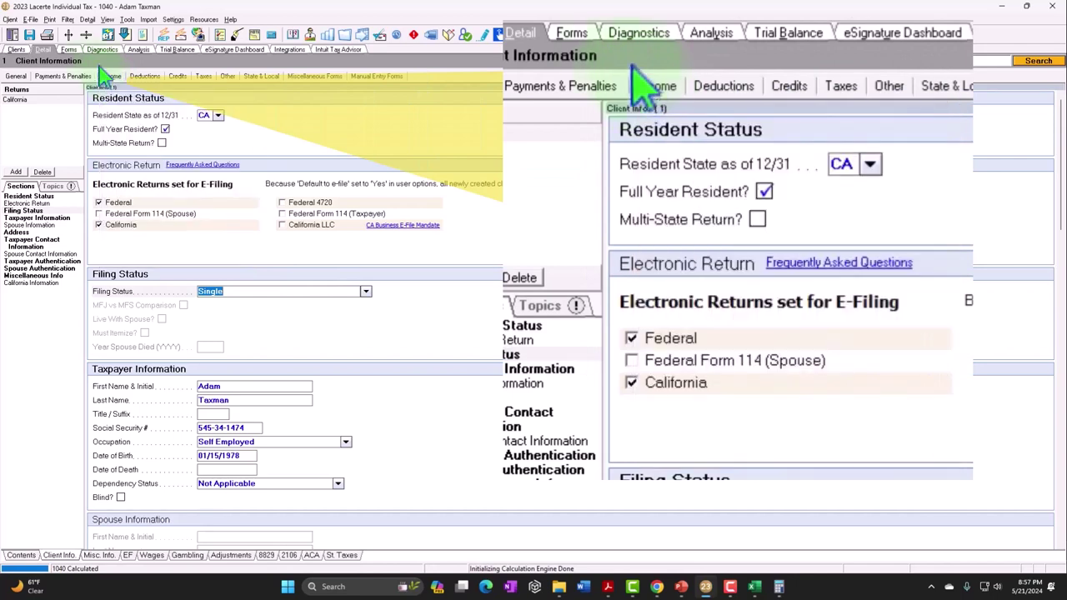
click(110, 76)
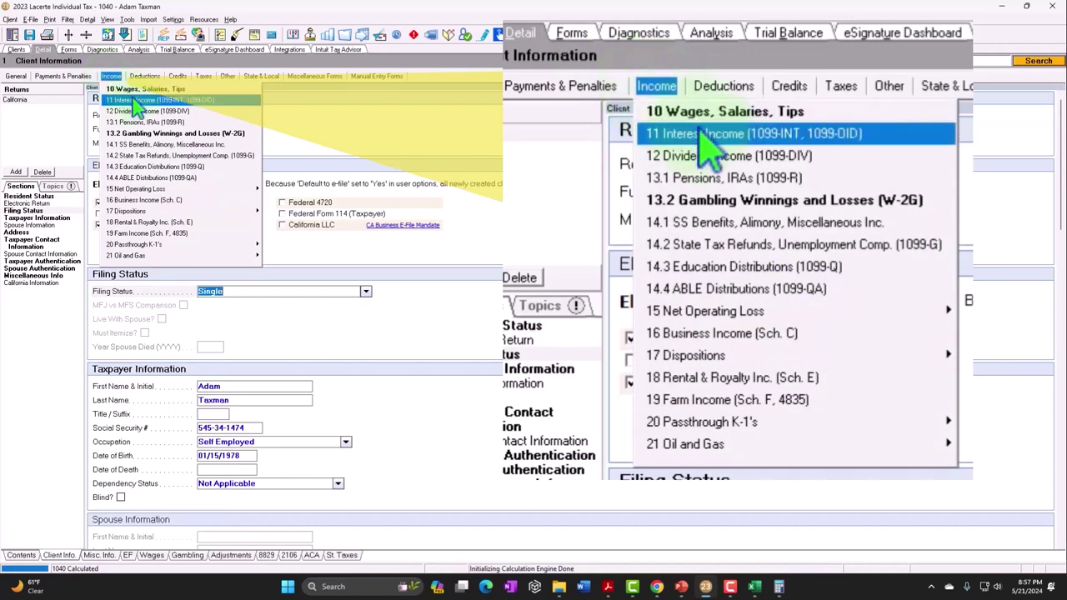
click(142, 111)
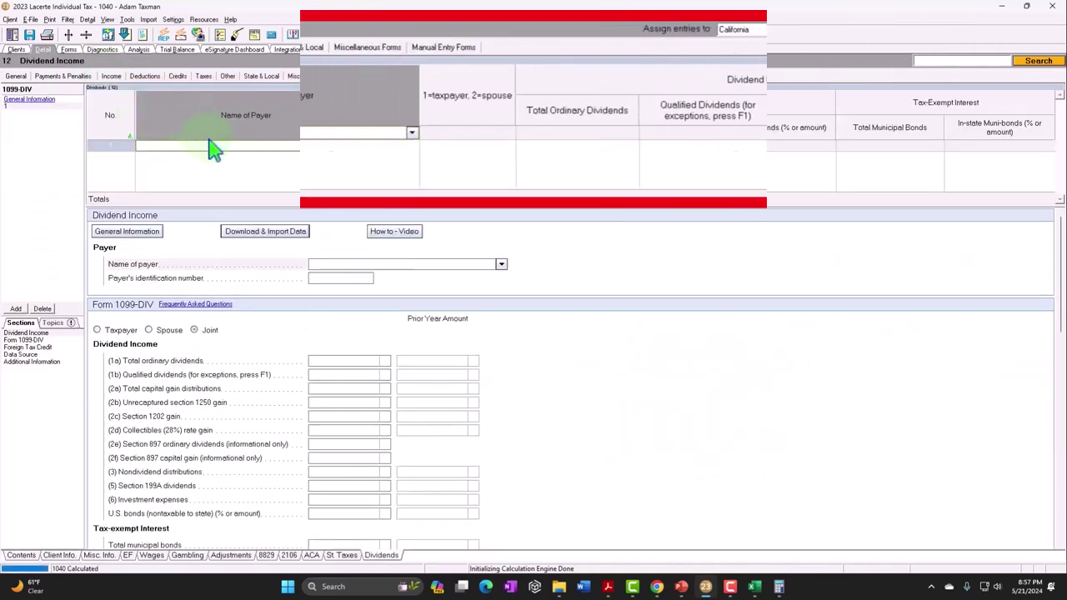
text(Corp 1)
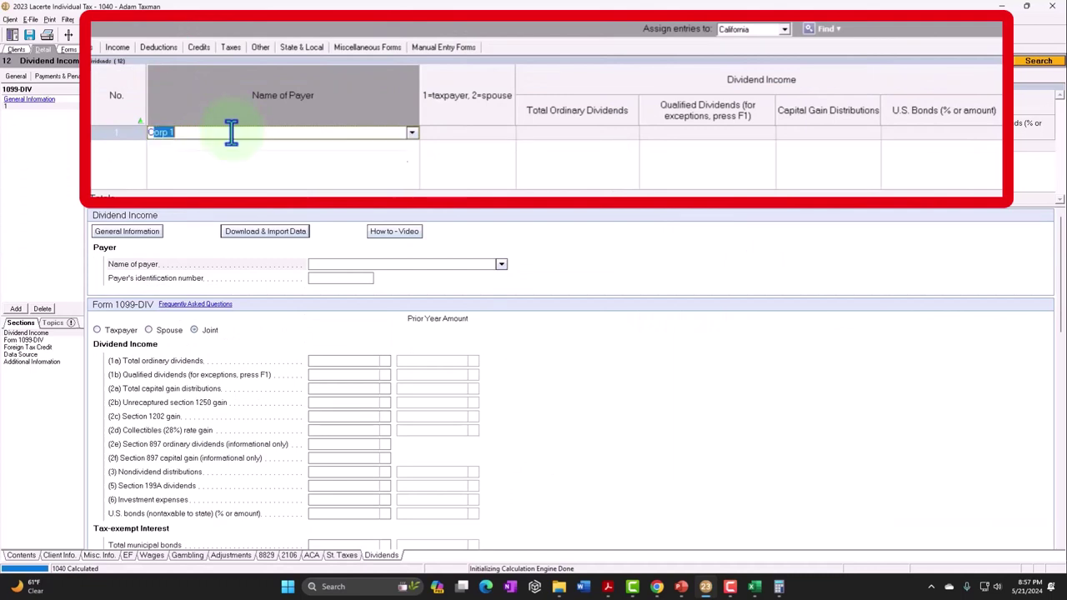
key(Tab)
key(Tab)
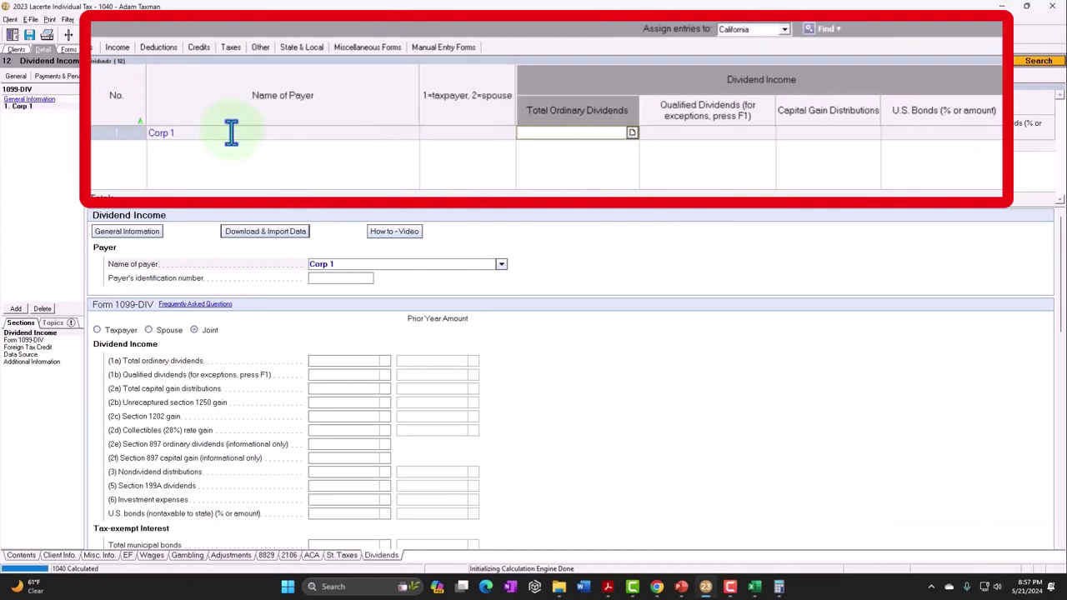
- Enter 1,000 for both total ordinary dividends and qualified dividends from Corp 1
text(100)
key(Tab)
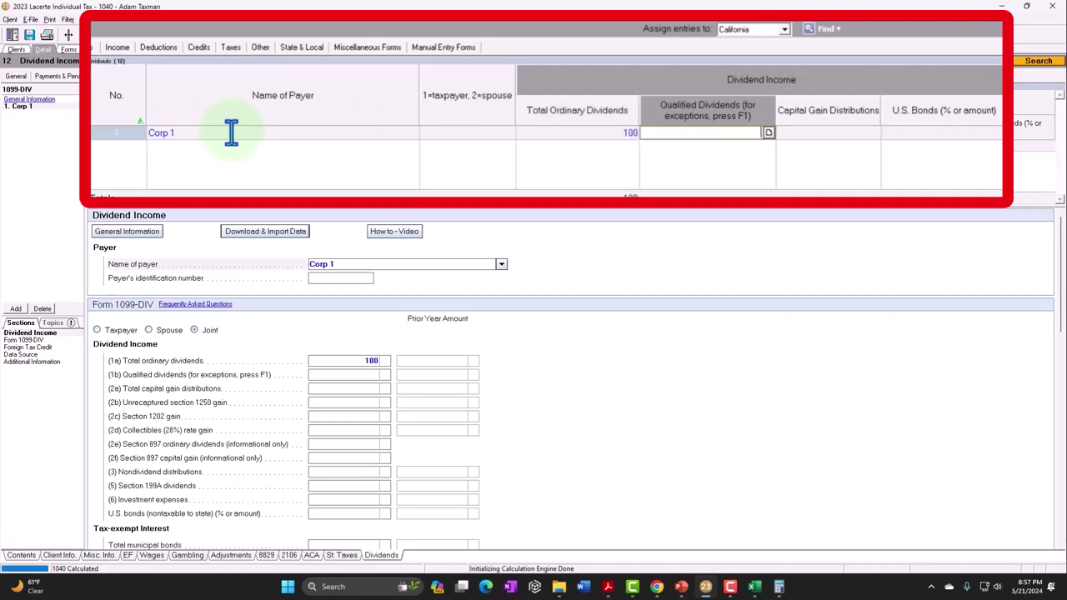
click(604, 133)
text(1000)
key(Tab)
text(1000)
key(Tab)
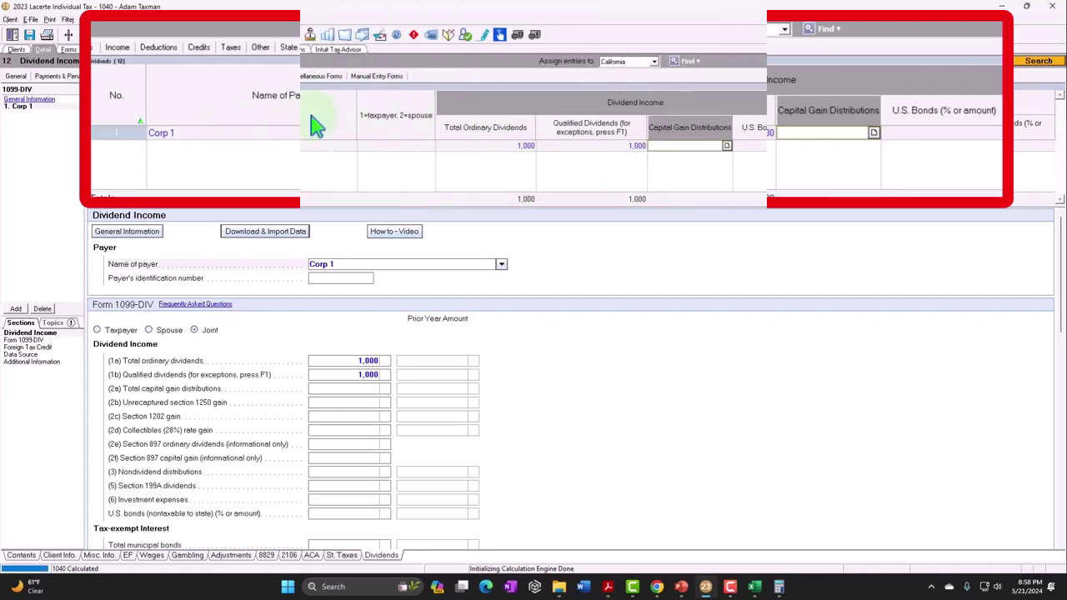
- Examine the dividend, total income and deduction lines on page 1 of Form 1040 and switch to the Excel tax formula sheet
click(71, 50)
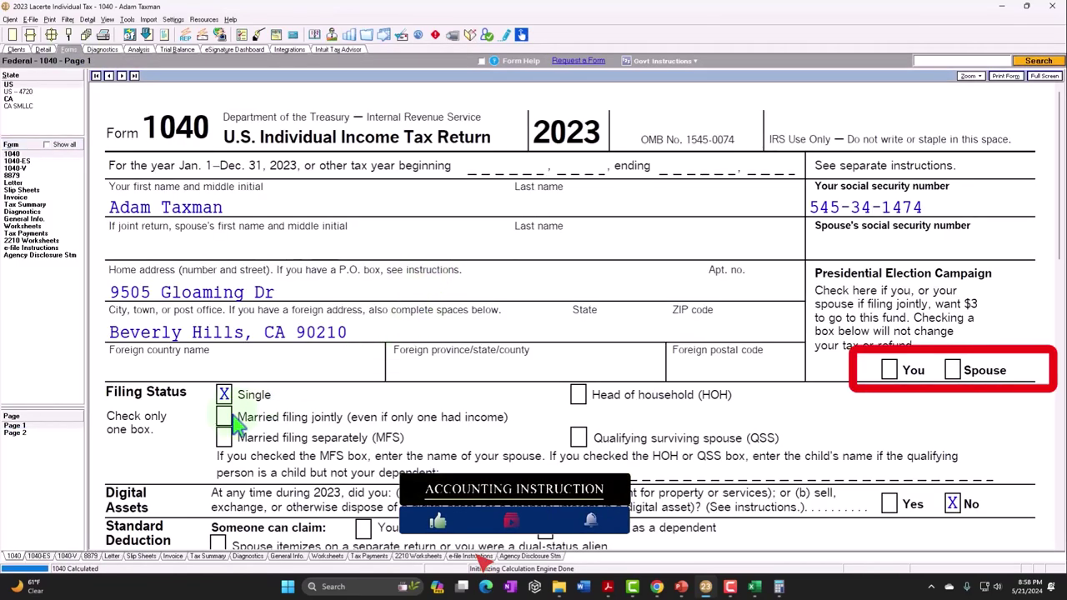
scroll(405, 417, down, 10)
scroll(405, 417, down, 2)
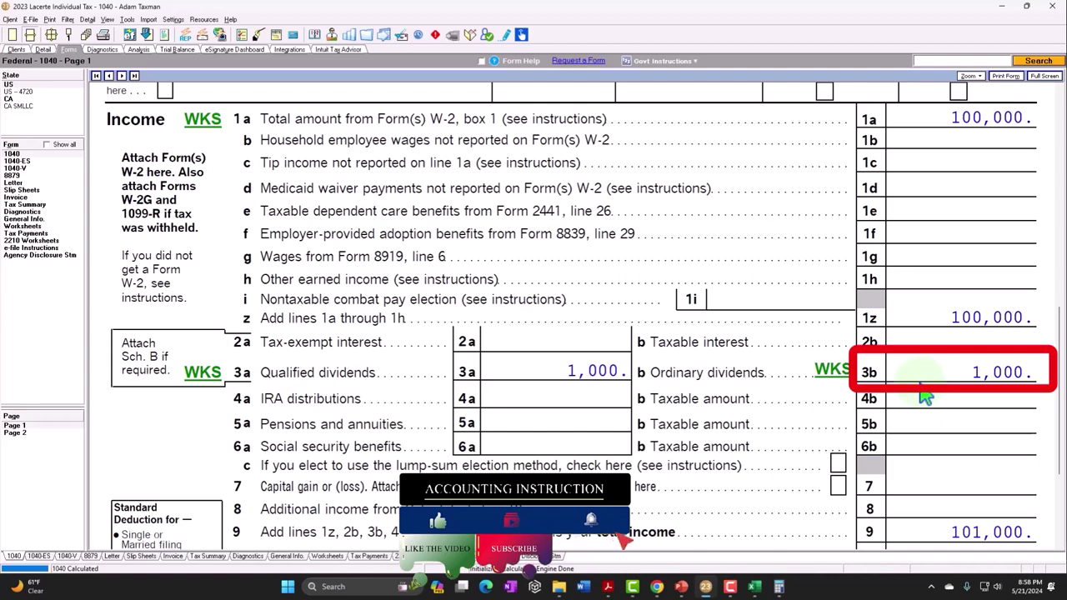
scroll(858, 392, down, 4)
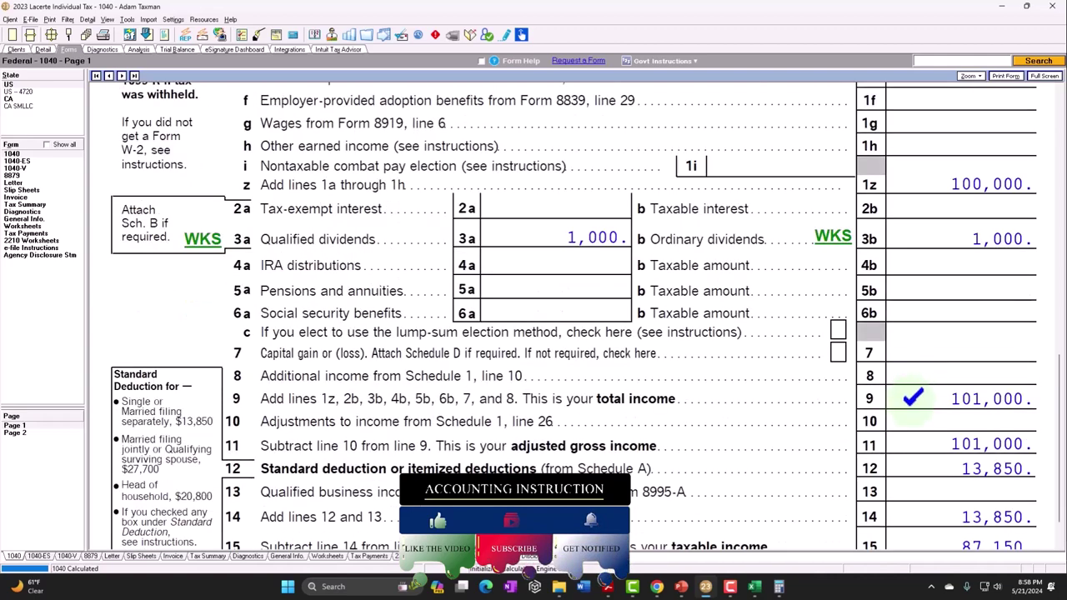
click(754, 587)
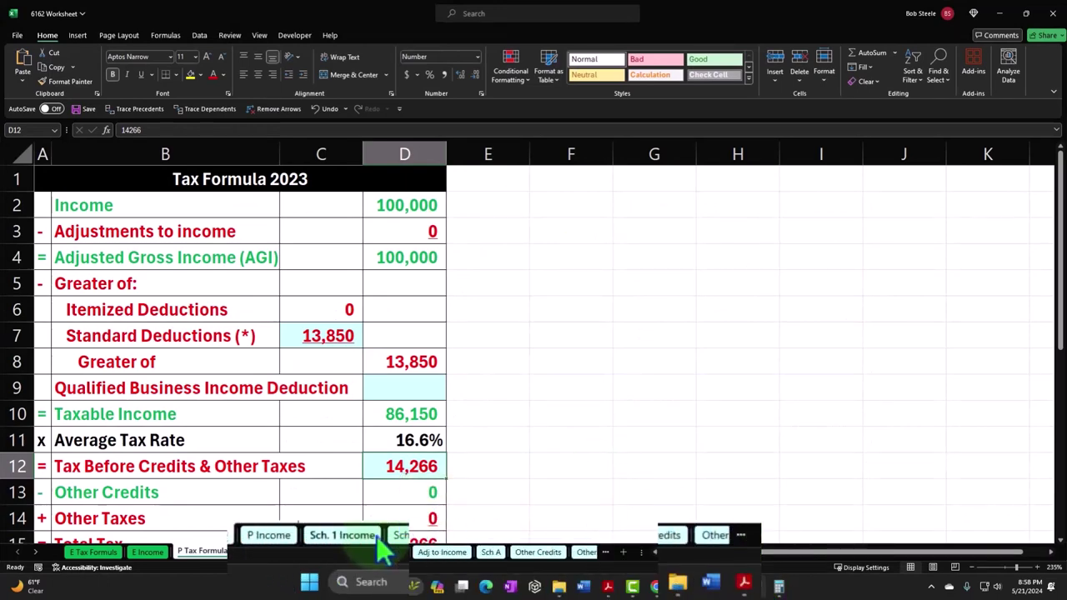
- Record 1,000 of dividend income in B22 and 1,000 in D22 of the Dividend Income section on the P Income sheet
click(329, 551)
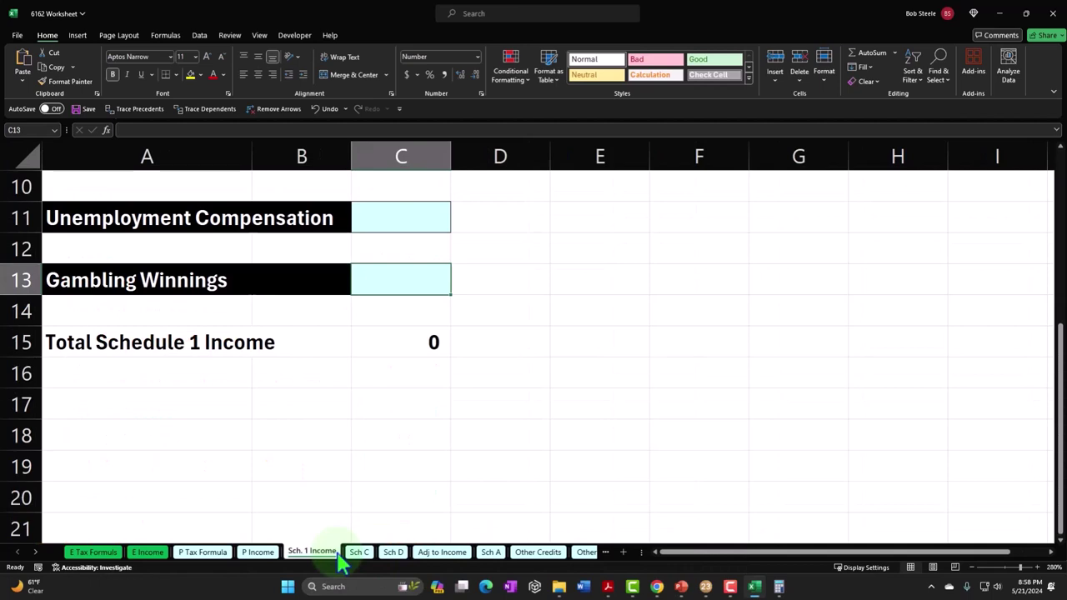
click(255, 552)
scroll(249, 453, down, 1)
scroll(249, 454, down, 5)
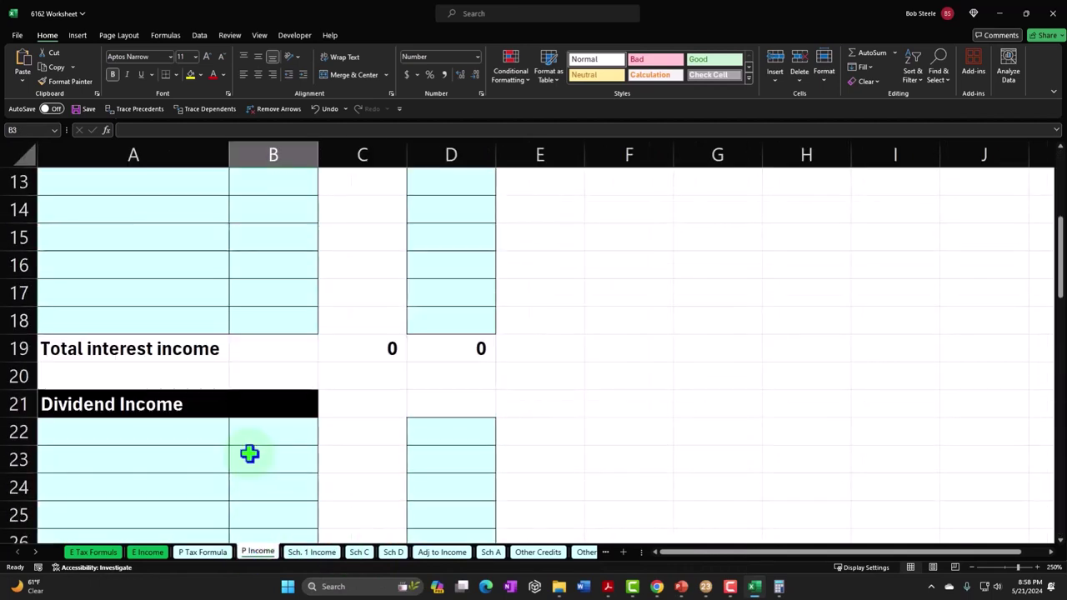
click(161, 347)
click(260, 347)
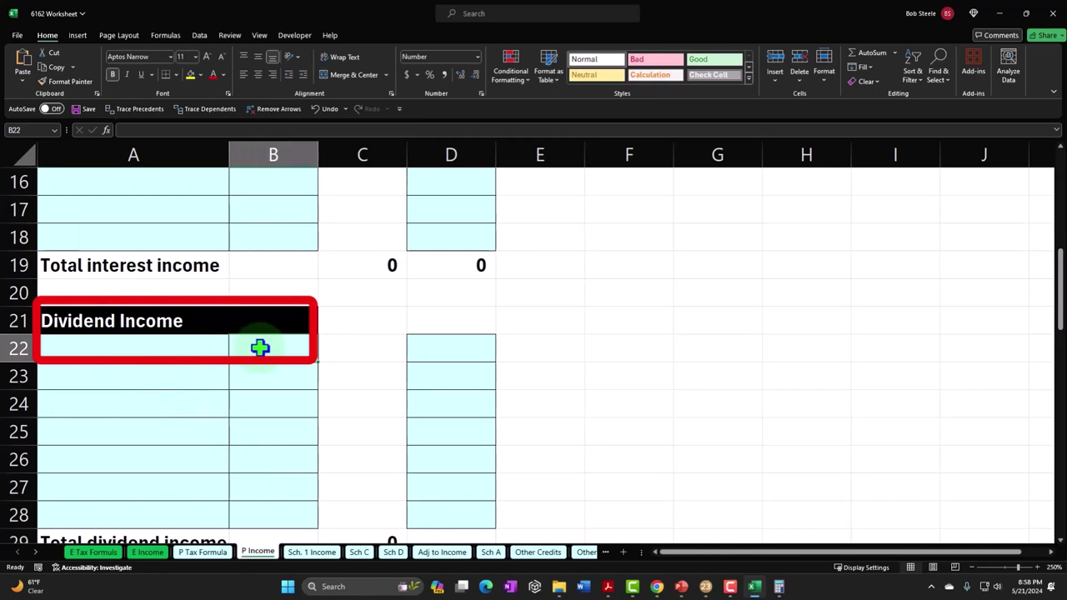
text(1000)
key(Tab)
key(Tab)
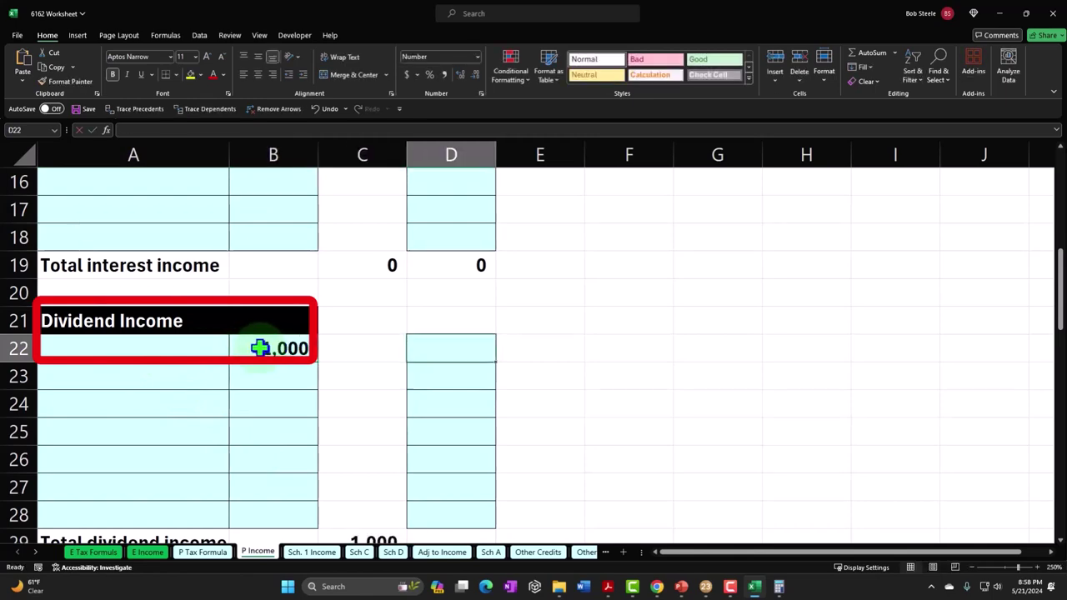
text(1000)
key(Tab)
scroll(264, 352, down, 1)
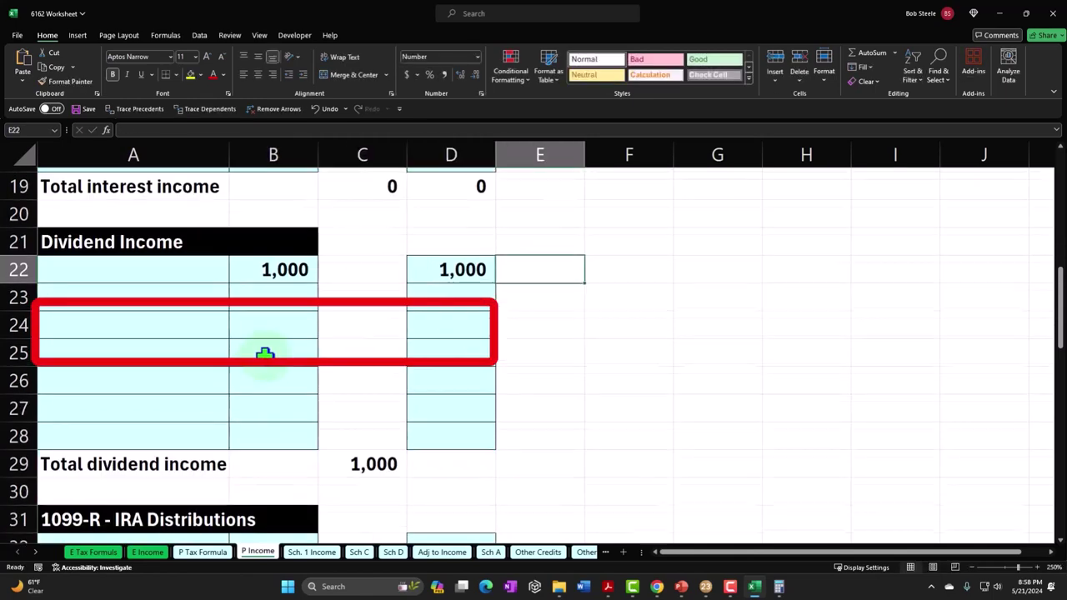
- Compare the income, AGI, deduction and taxable income on the P Tax Formula sheet with page 1 of Form 1040 in Lacerte
click(204, 553)
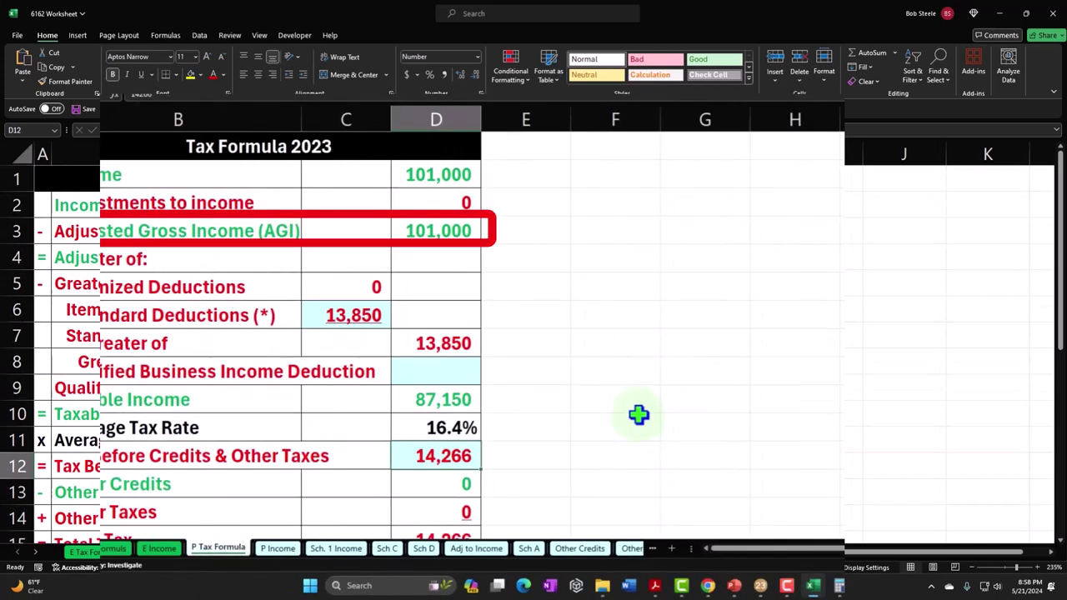
click(471, 233)
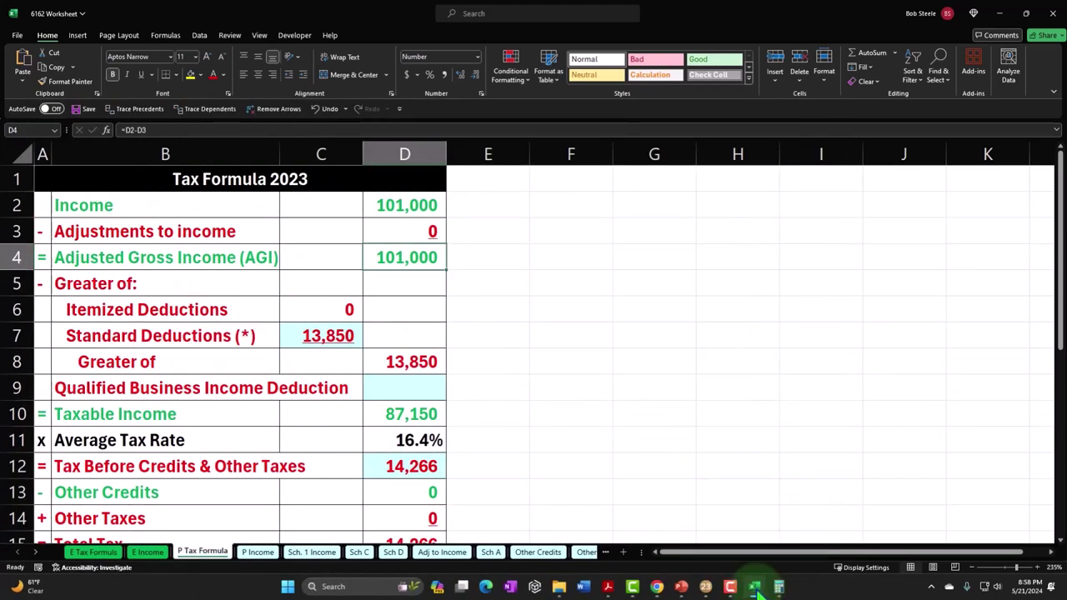
click(777, 587)
scroll(576, 316, down, 2)
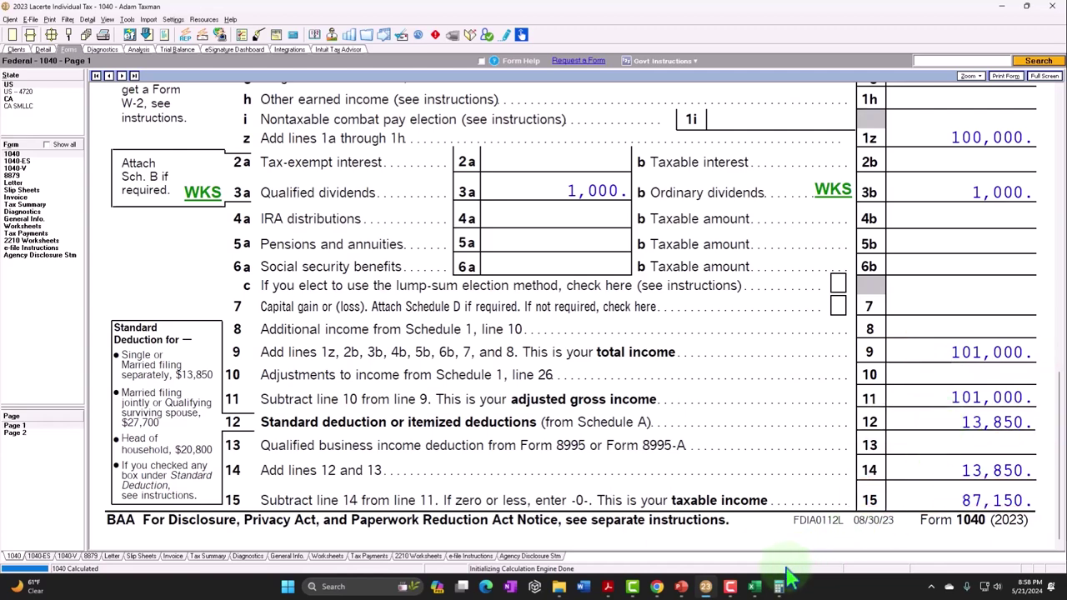
click(753, 586)
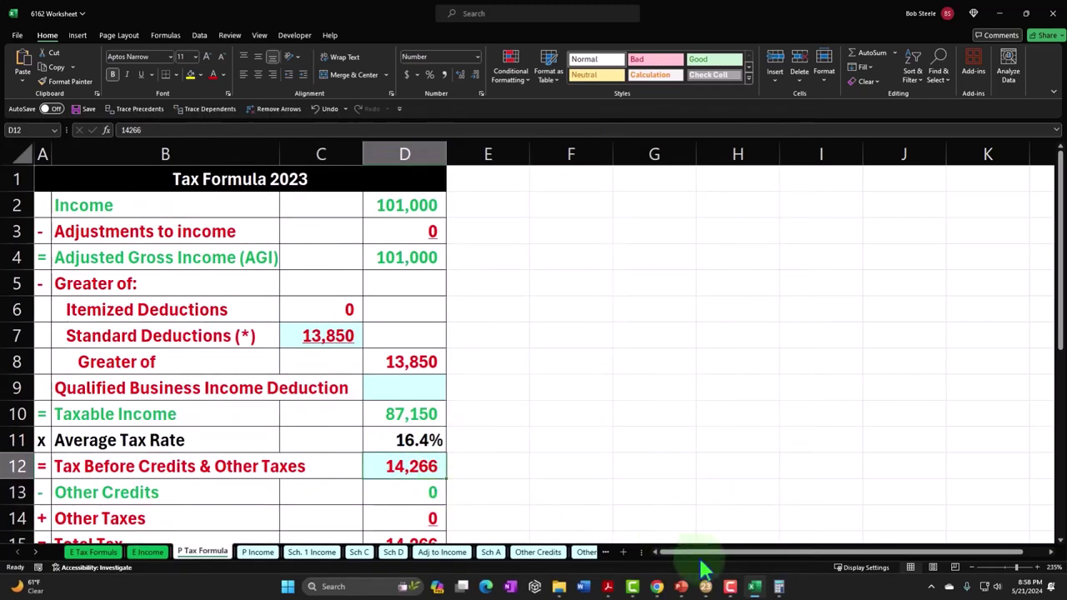
click(779, 586)
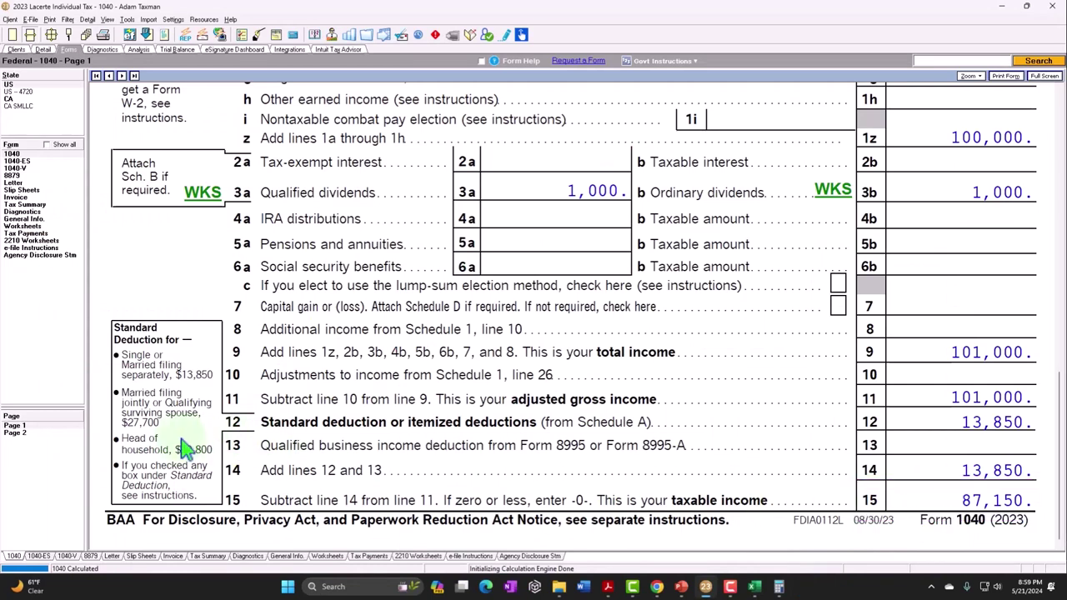
- Examine the Qualified Dividends and Capital Gain Tax Worksheet behind line 16 on page 2 of Form 1040, reading through line 25
click(48, 433)
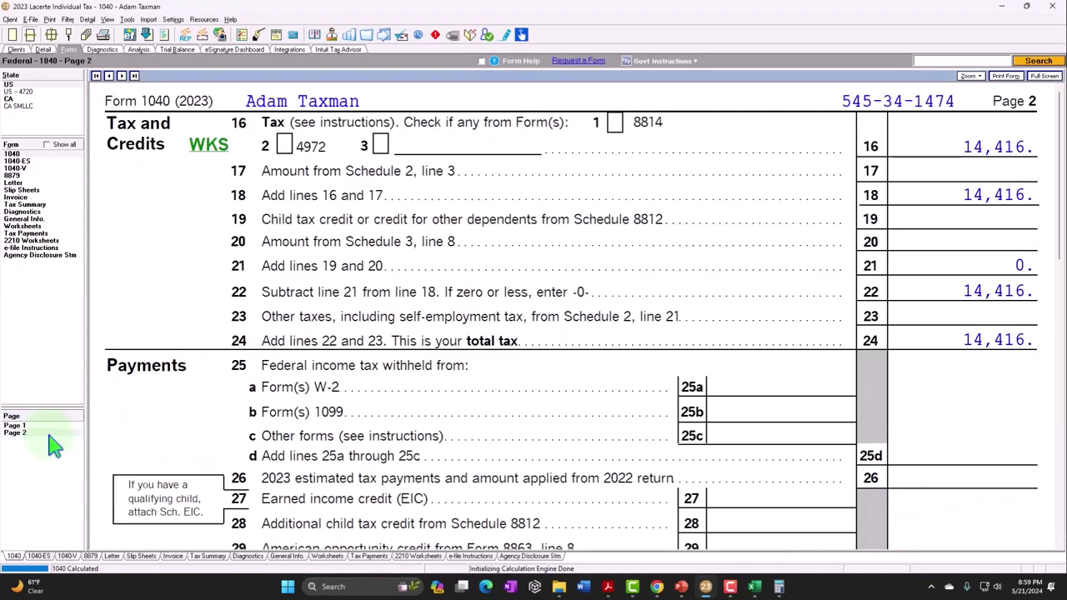
click(214, 157)
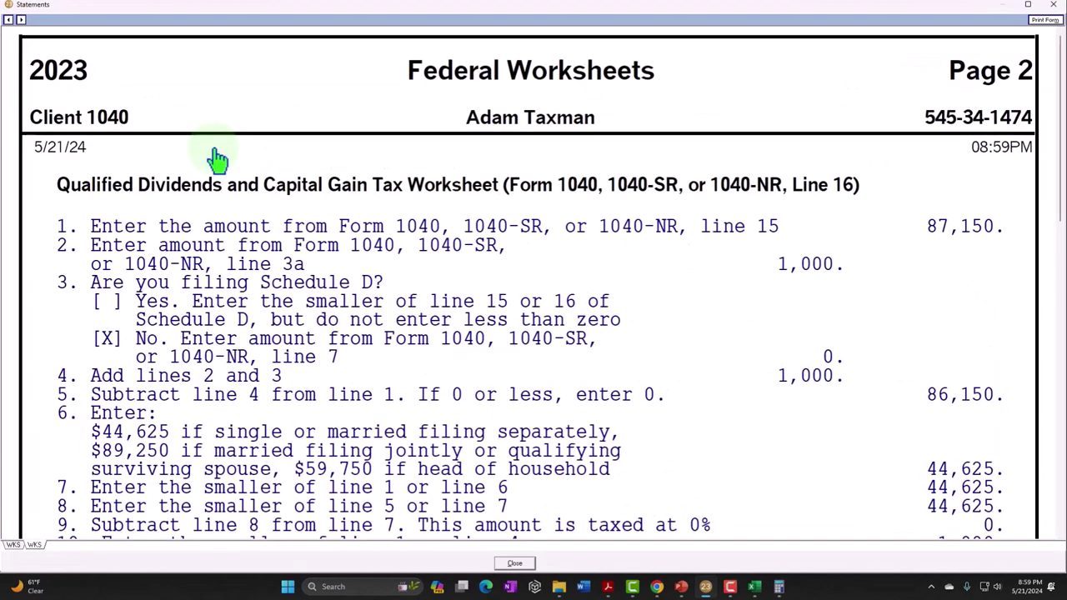
scroll(592, 257, down, 1)
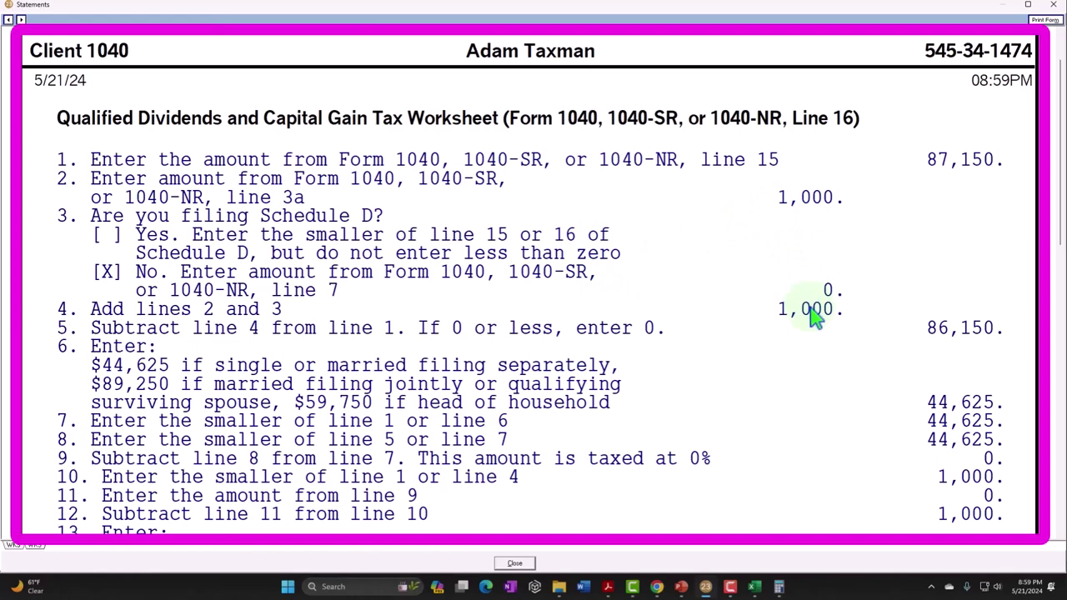
scroll(813, 316, down, 1)
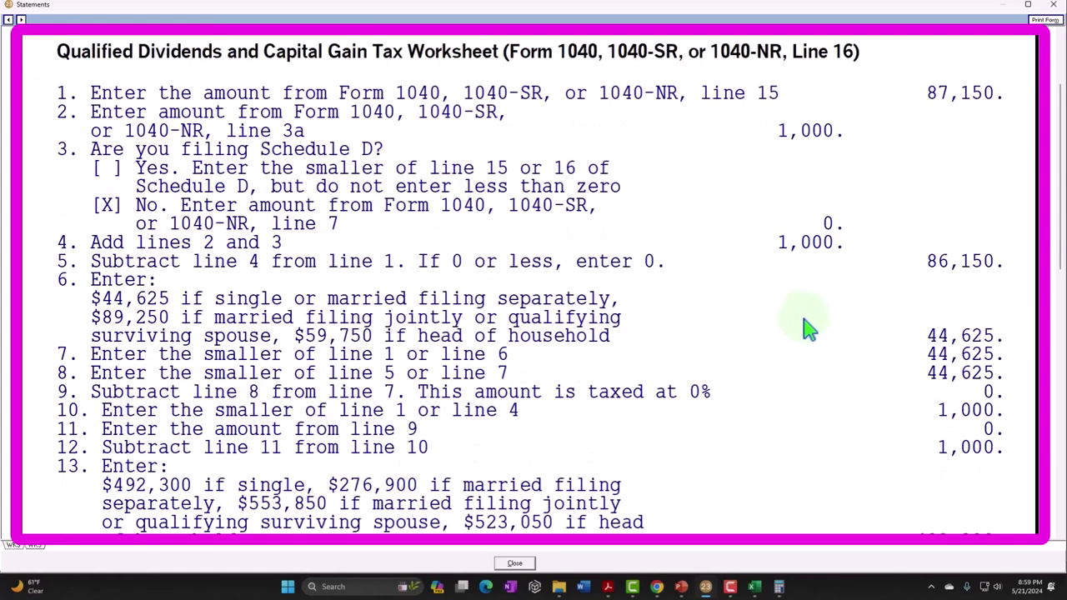
scroll(809, 330, down, 3)
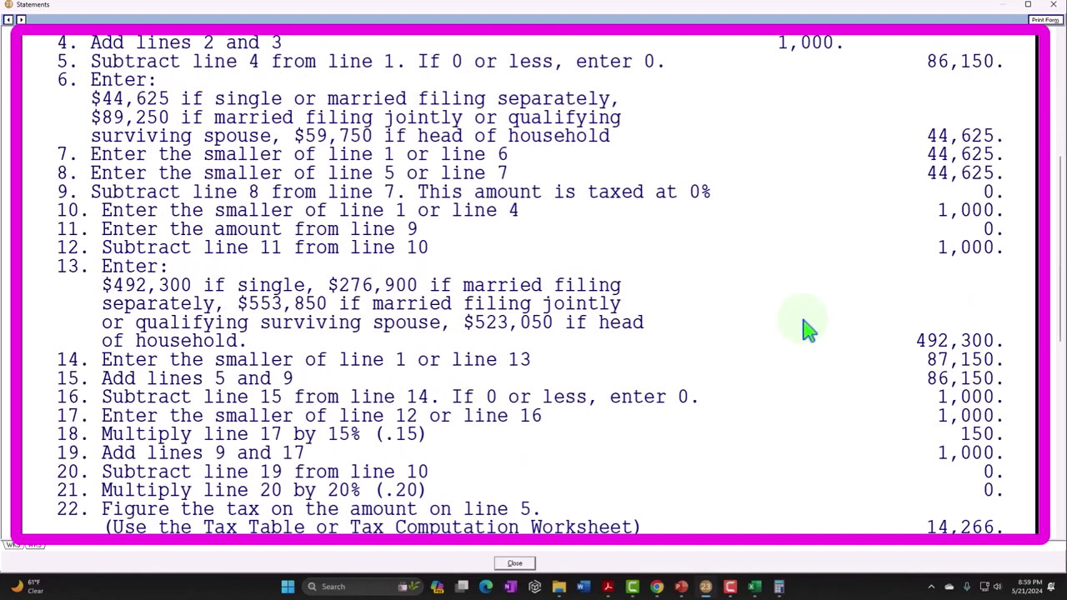
scroll(809, 329, down, 1)
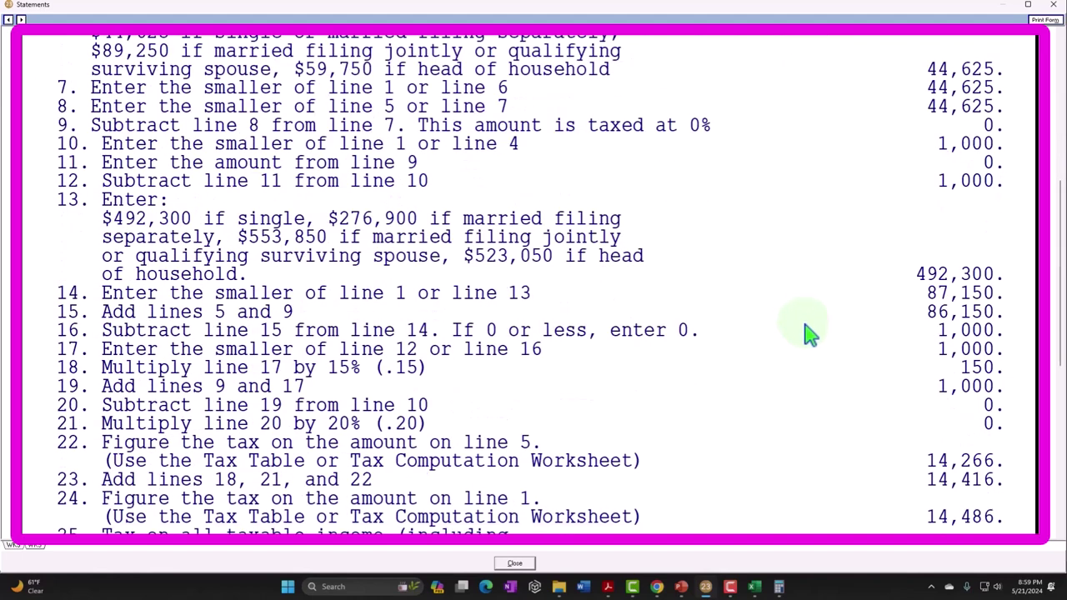
scroll(809, 330, down, 1)
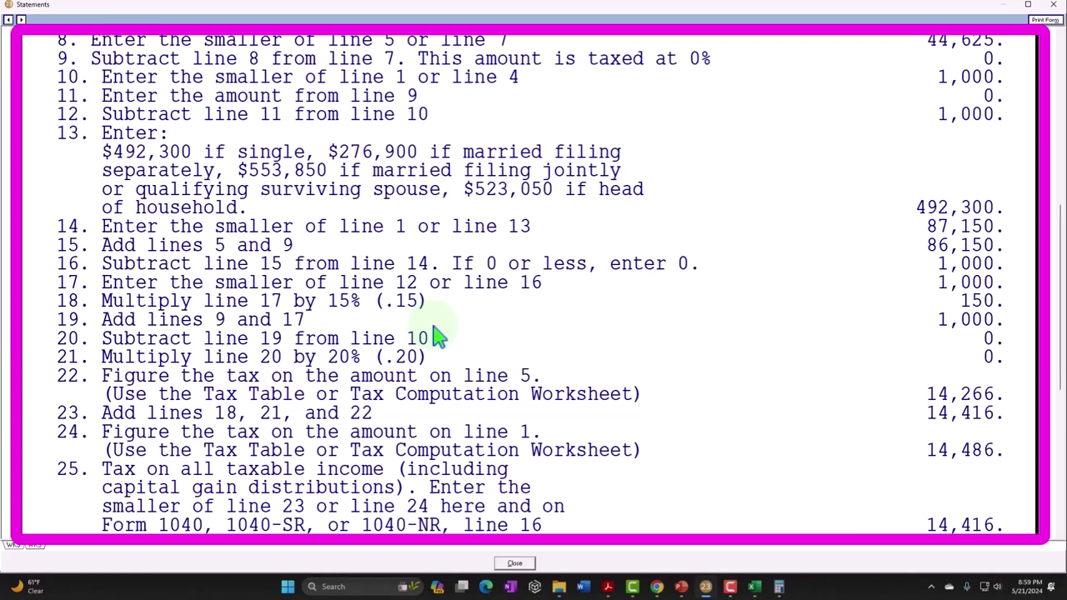
click(1054, 12)
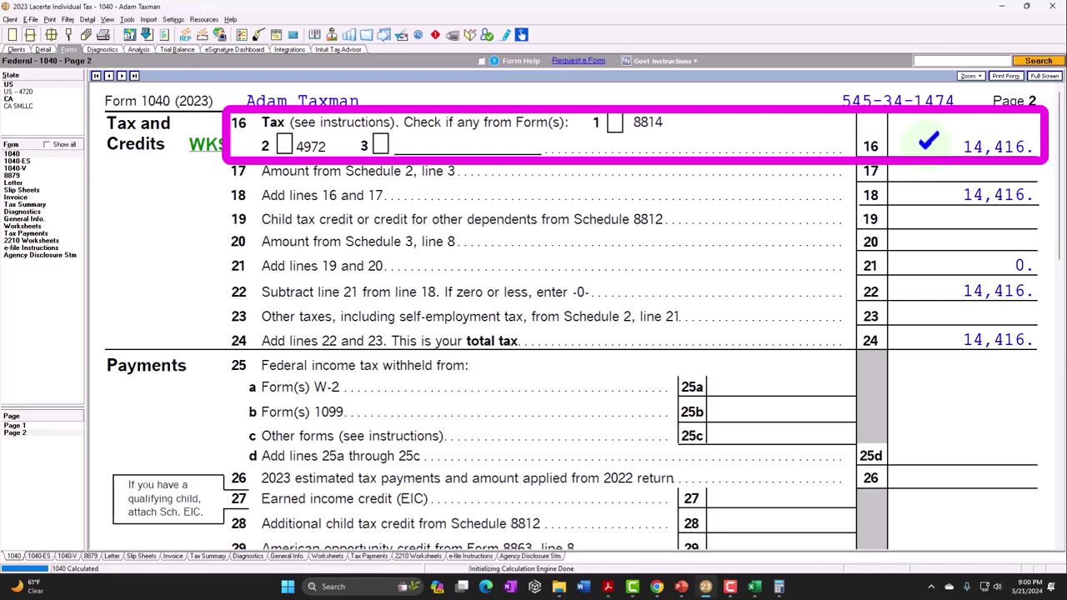
- Review the dividend and taxable income lines on page 1 of Form 1040 and the Tax Bracket Worksheet for line 16
click(27, 433)
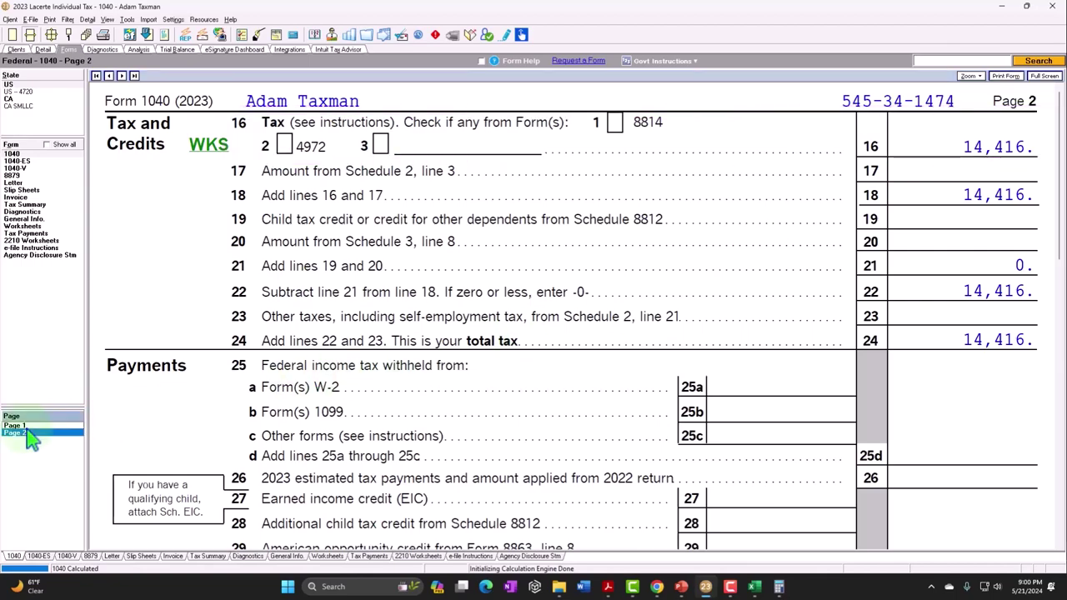
click(14, 426)
scroll(489, 353, down, 10)
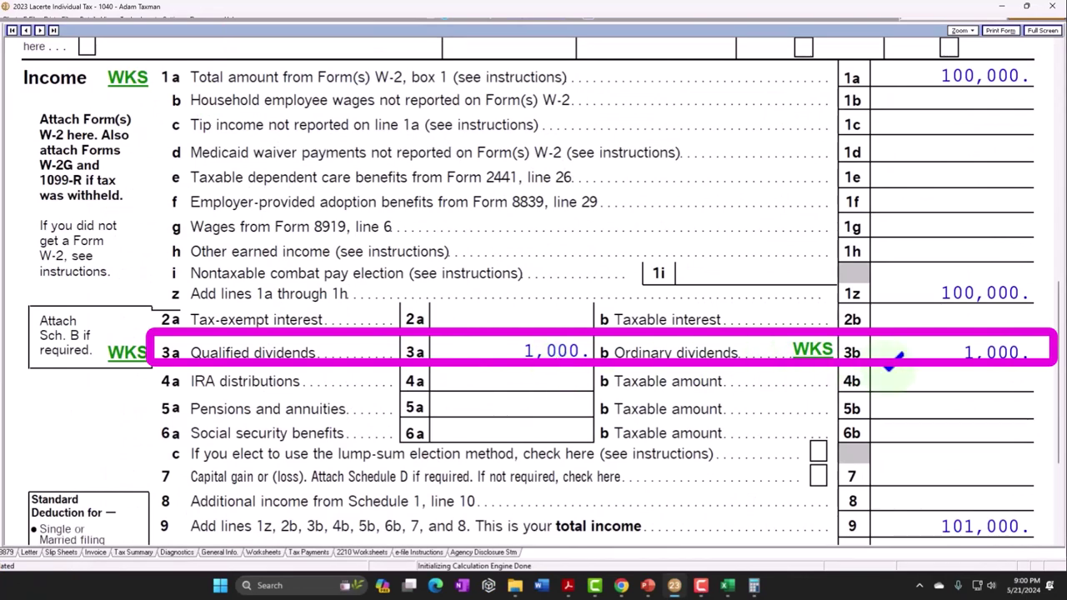
scroll(896, 366, down, 5)
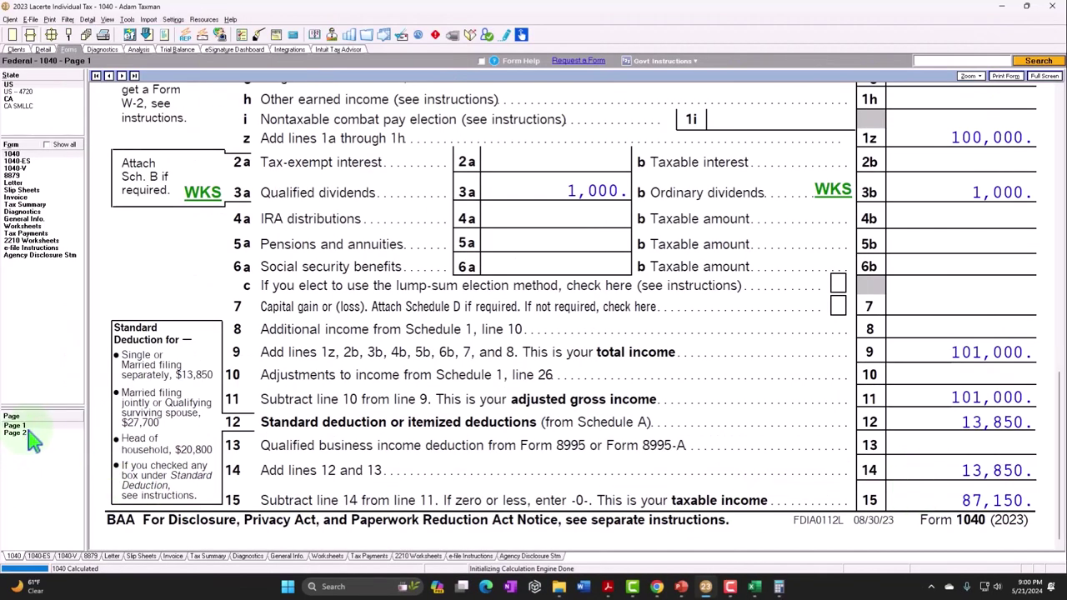
click(27, 433)
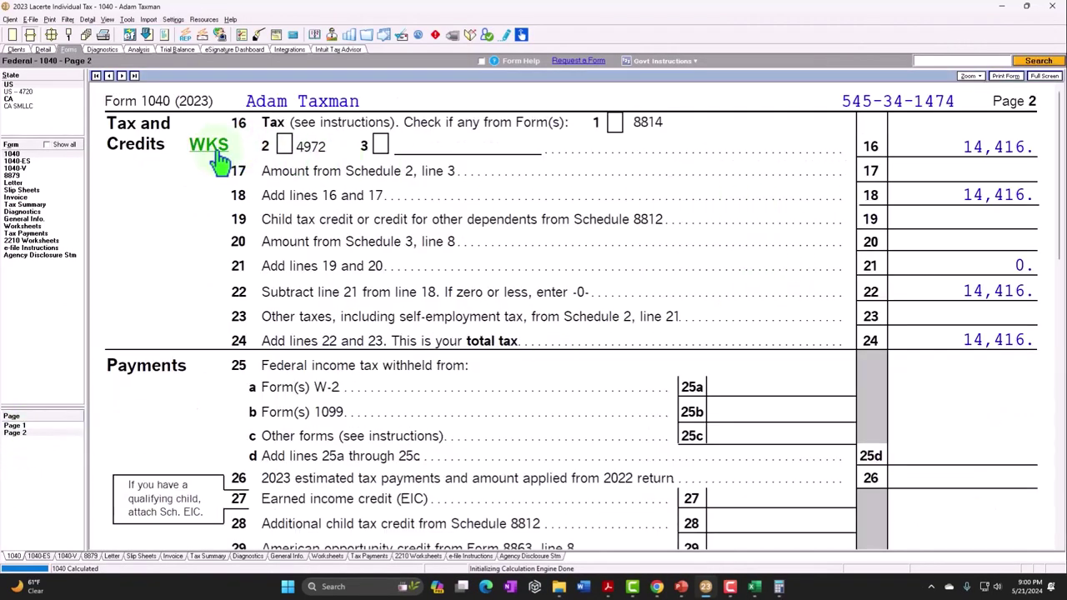
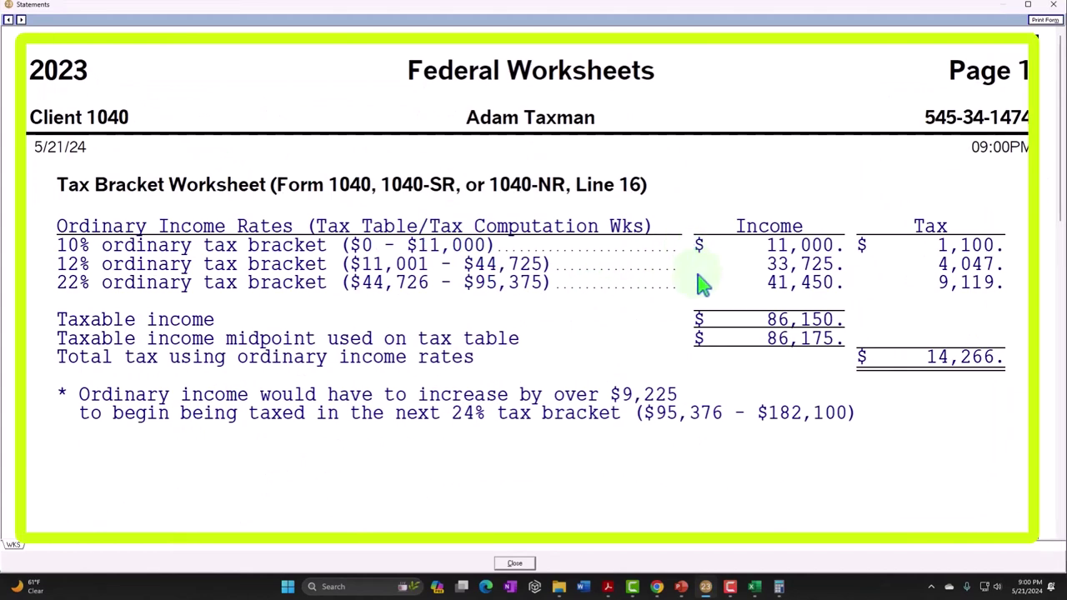
click(1053, 5)
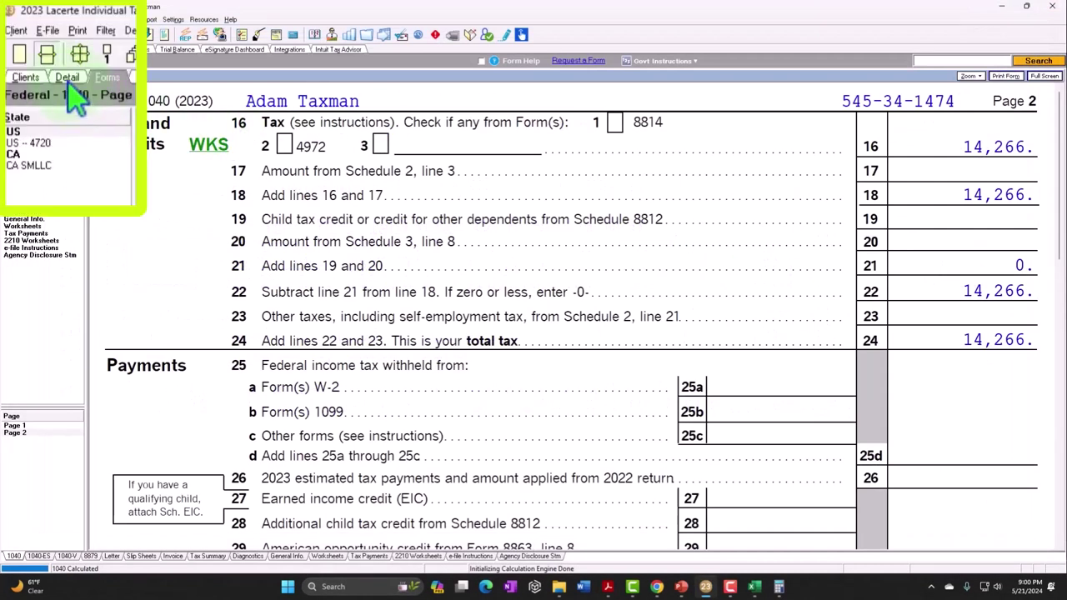
- Open the Dispositions (Schedule D, 4797, etc.) input screen for the client
click(71, 83)
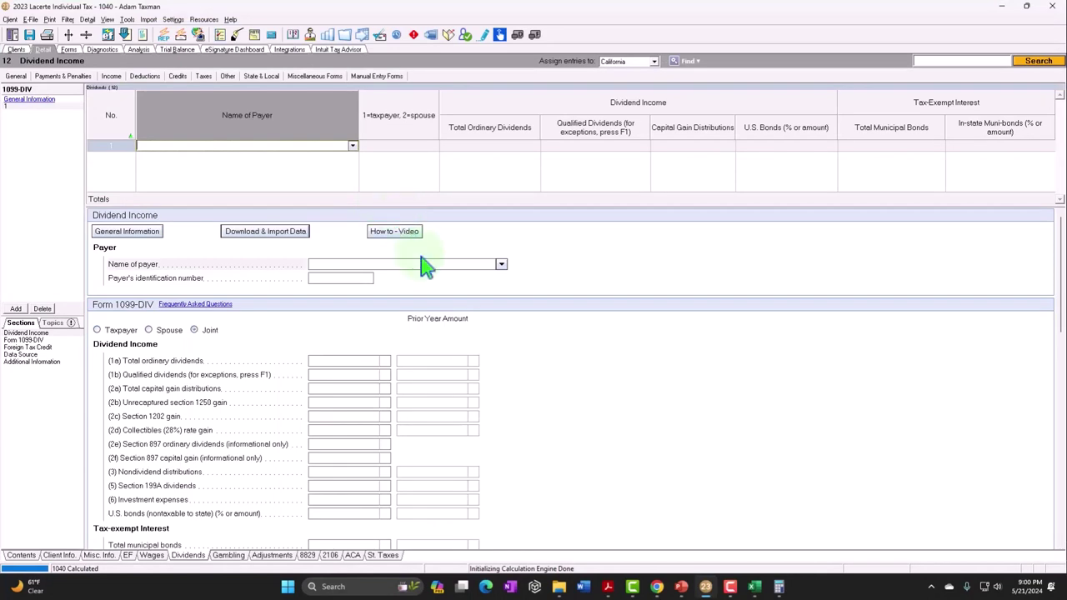
click(111, 76)
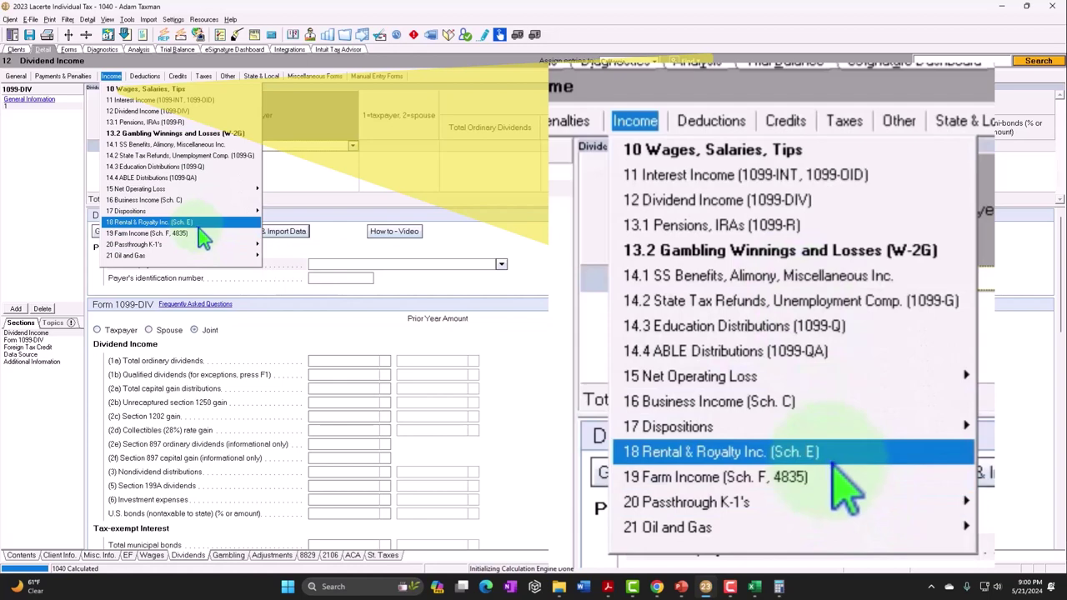
mouse_move(257, 208)
click(298, 215)
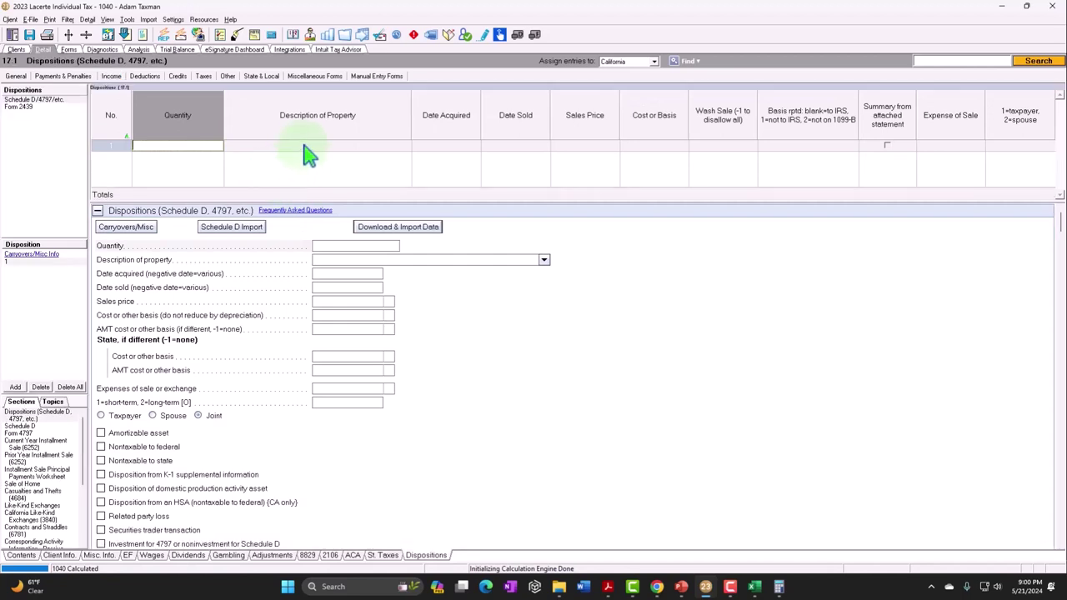
- Add a disposition described as "Shares of" with a date acquired of 6/1/2023
click(305, 150)
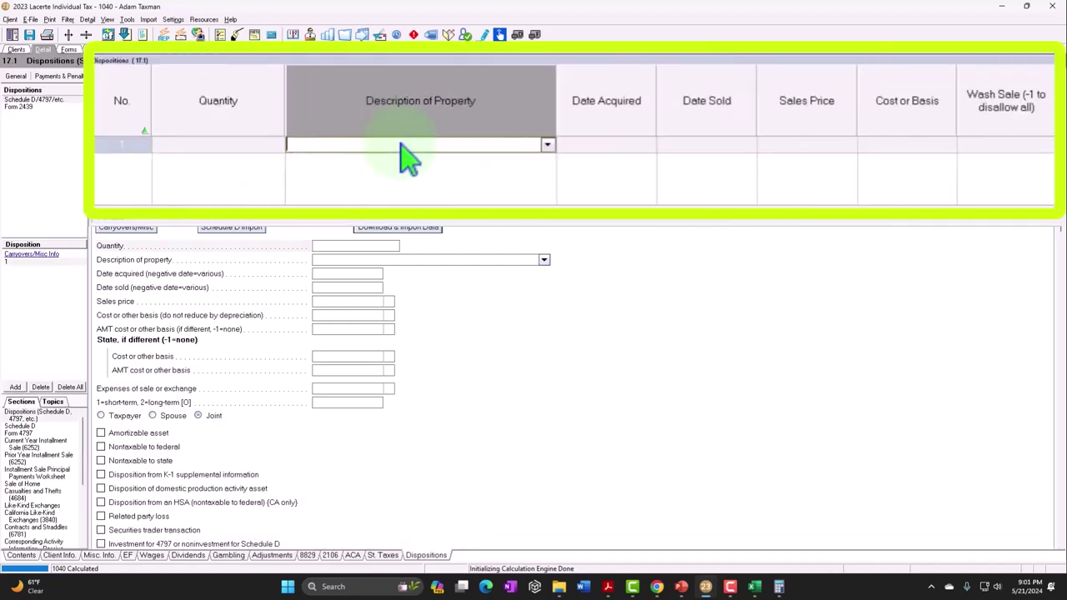
text(Shaer)
key(BackSpace)
text(res of)
key(Tab)
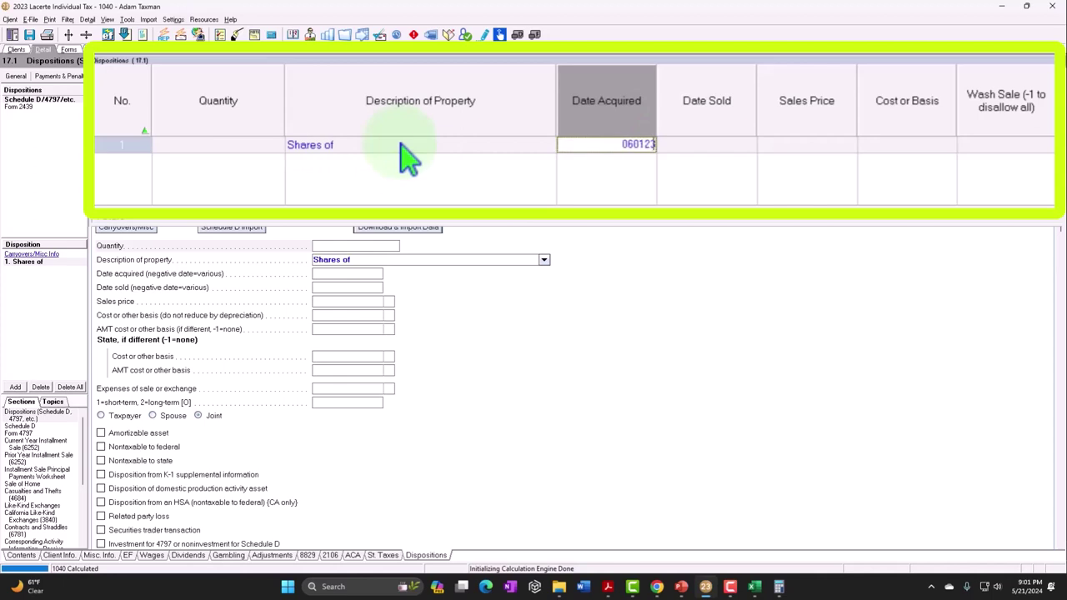
key(Tab)
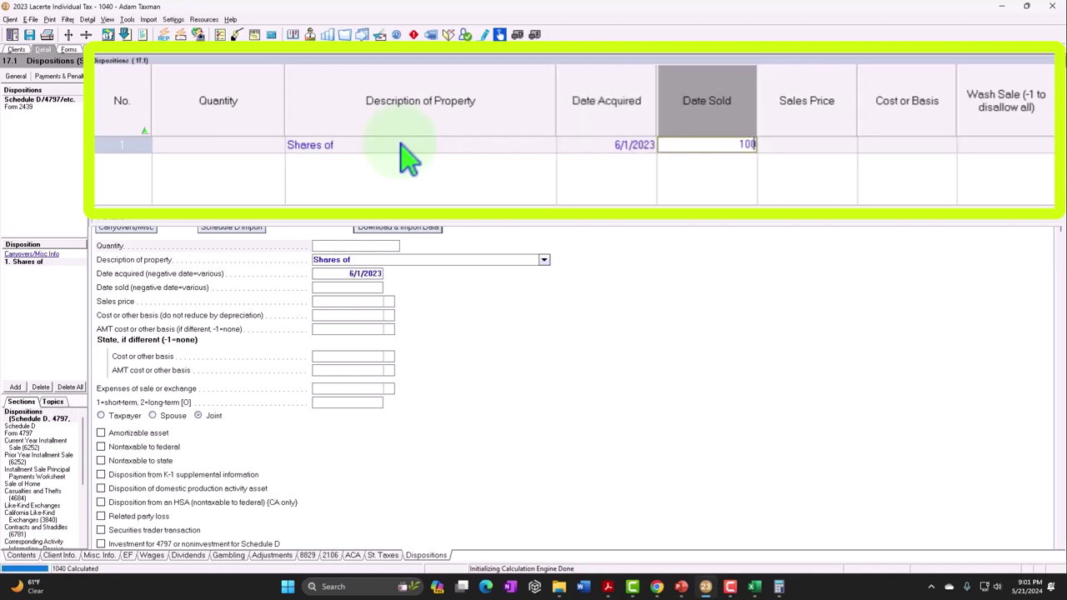
- Try to enter 1000 as the date sold for the shares
text(1000)
key(Tab)
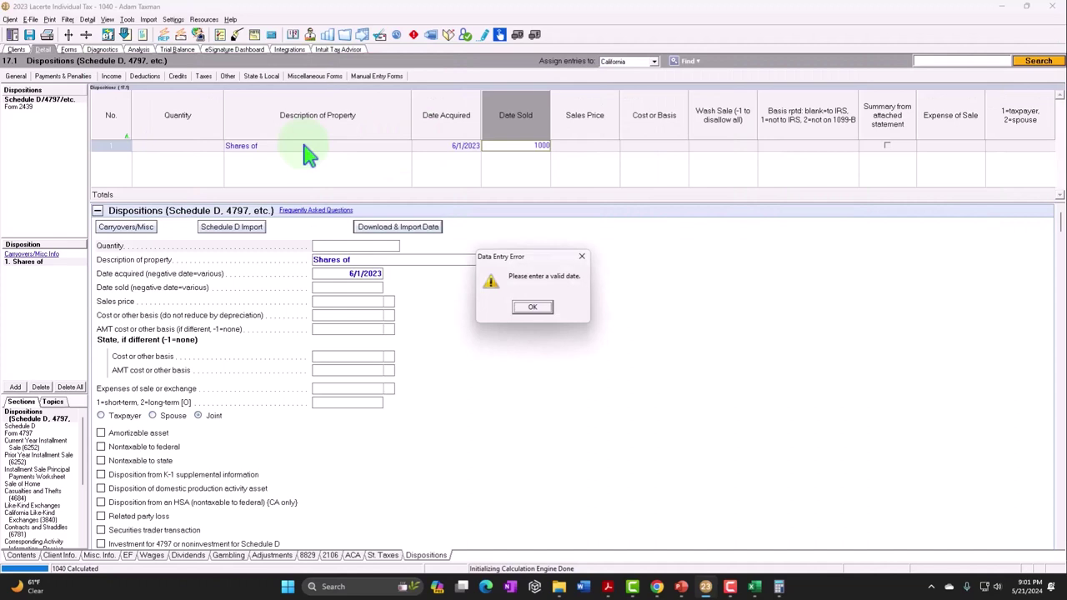
click(532, 307)
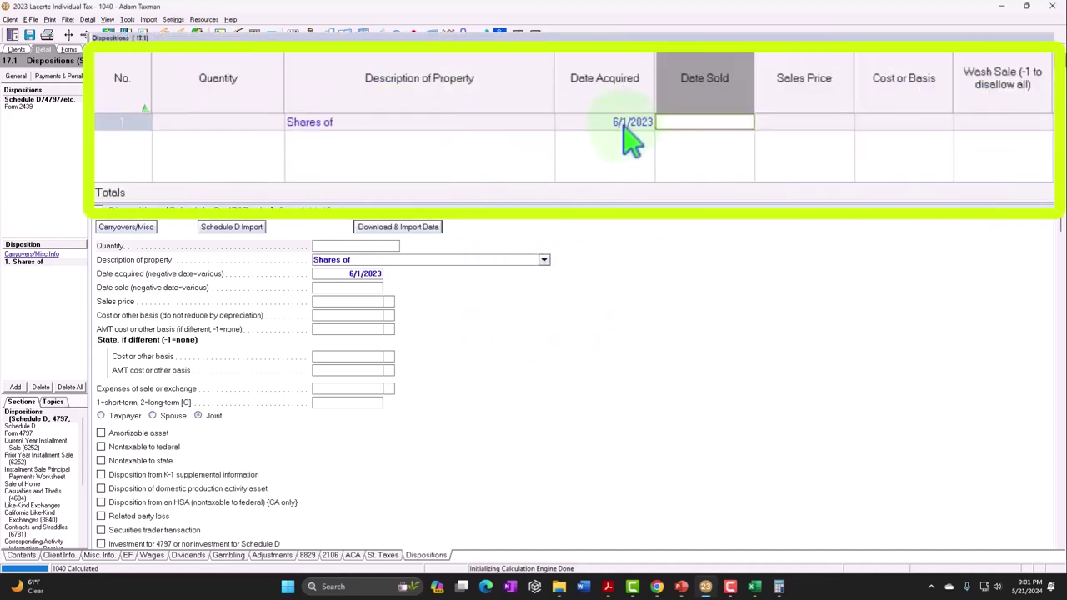
- Set the shares' date acquired to -6/1/2023 for various dates and the date sold to 6/1/2023
click(624, 125)
text(-1)
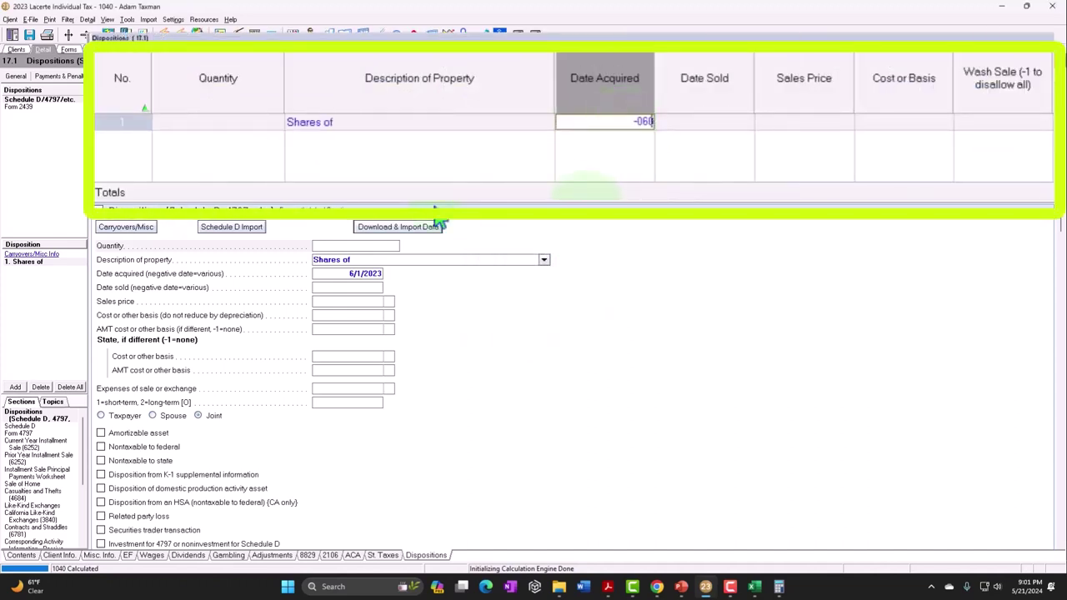
key(Tab)
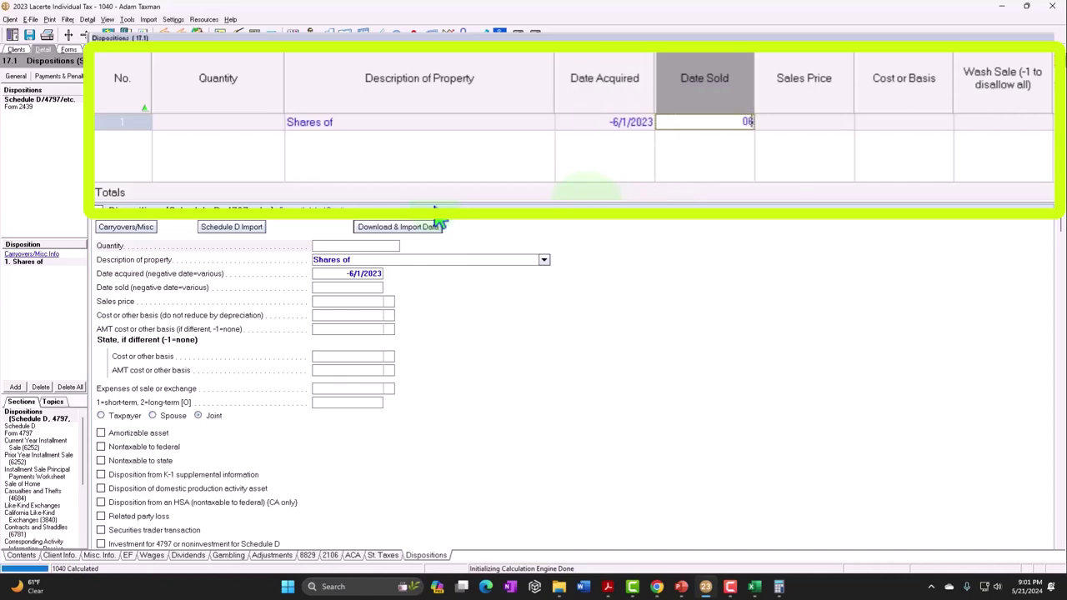
text(060123)
key(Tab)
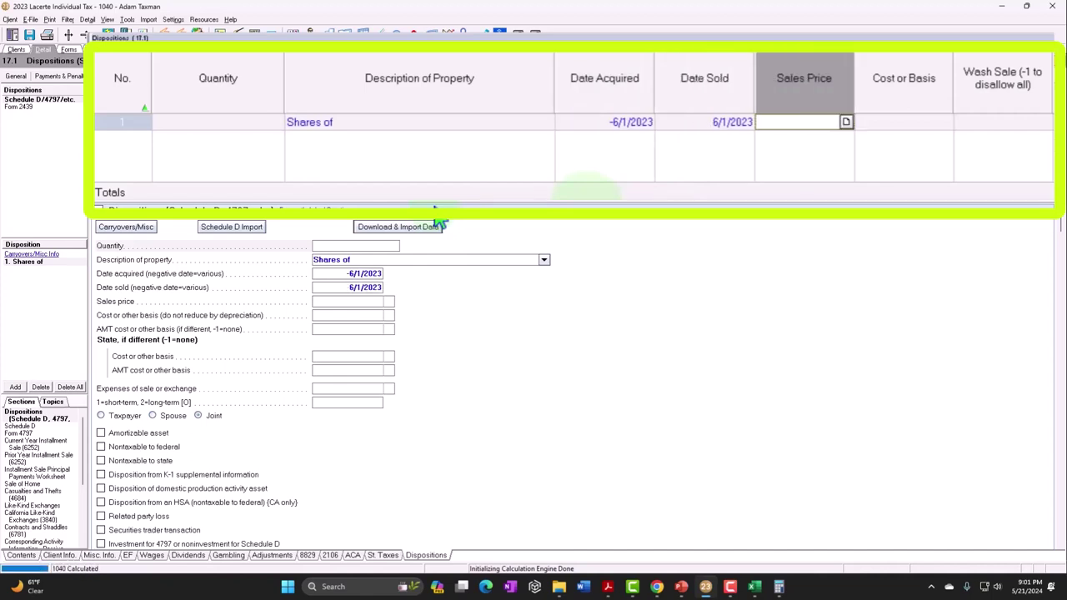
- Change the shares' date acquired to -6/1/2021 in the disposition entry
click(621, 121)
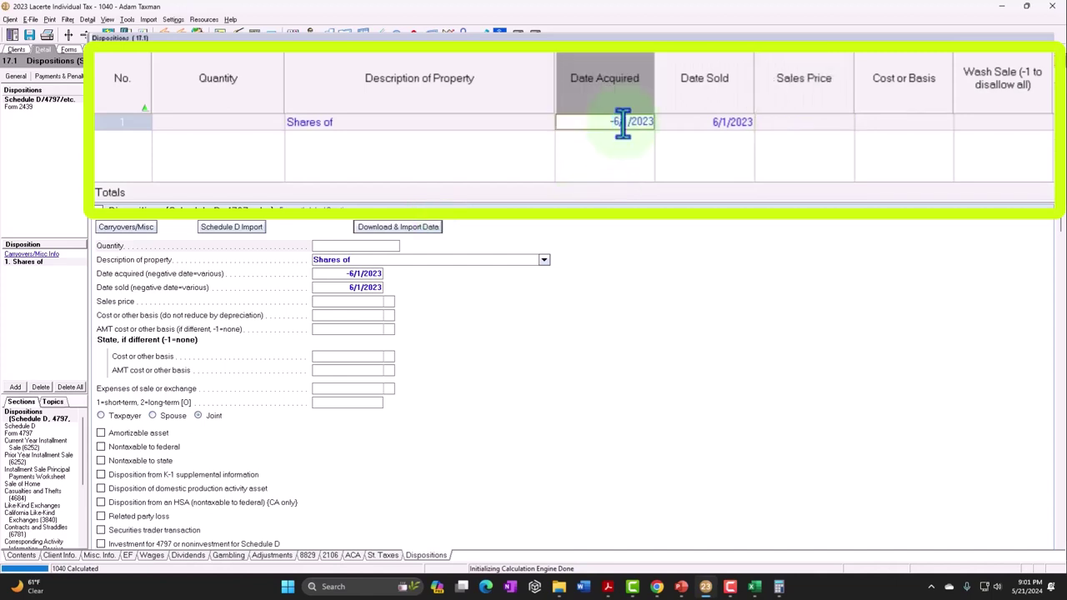
key(BackSpace)
text(1)
key(Tab)
- Enter a sales price of 1,001 and a cost or basis of 1 for the shares
key(Tab)
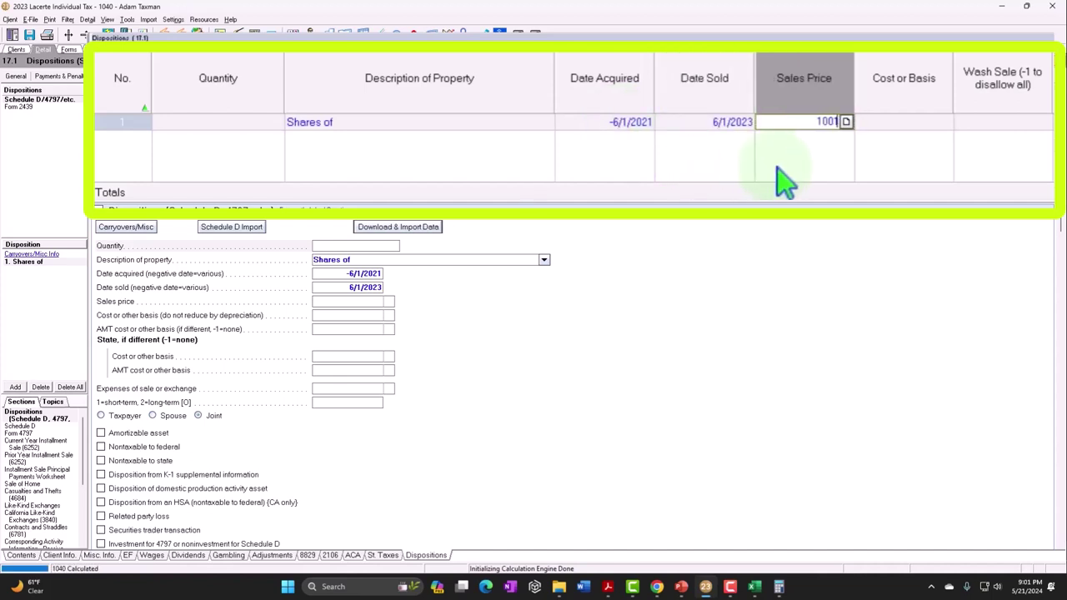
key(Tab)
text(1)
key(Tab)
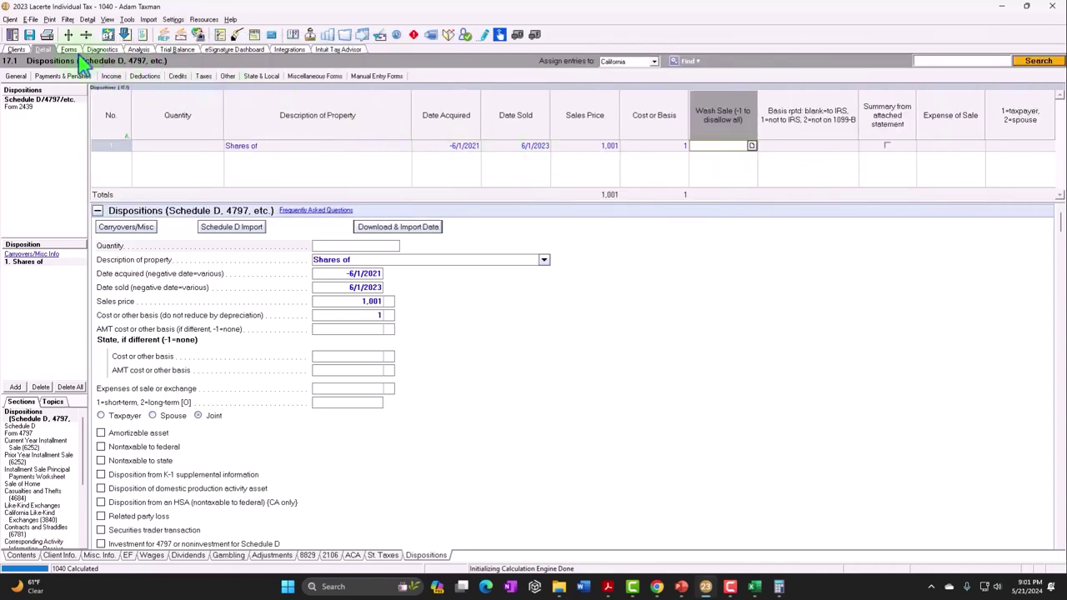
- Open the Schedule D form and review the long-term capital gain lines in Part II
click(68, 49)
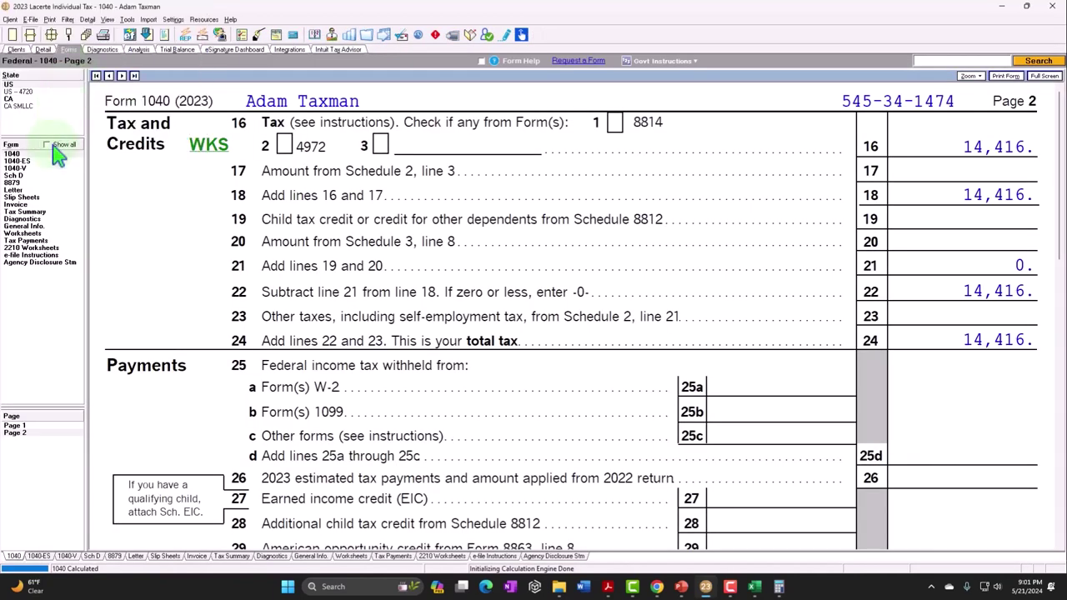
click(13, 175)
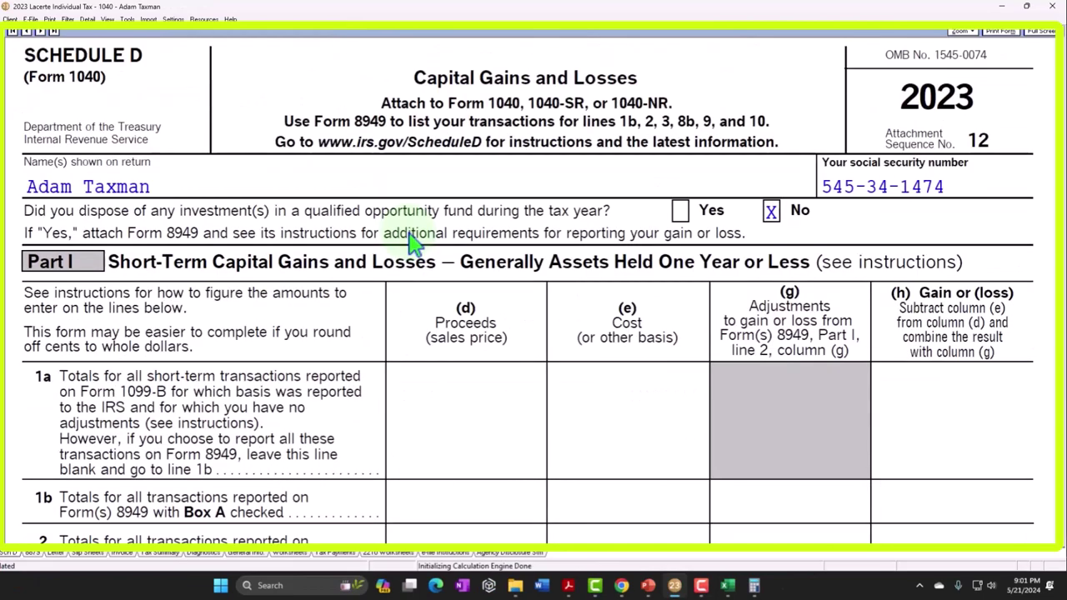
scroll(417, 240, down, 8)
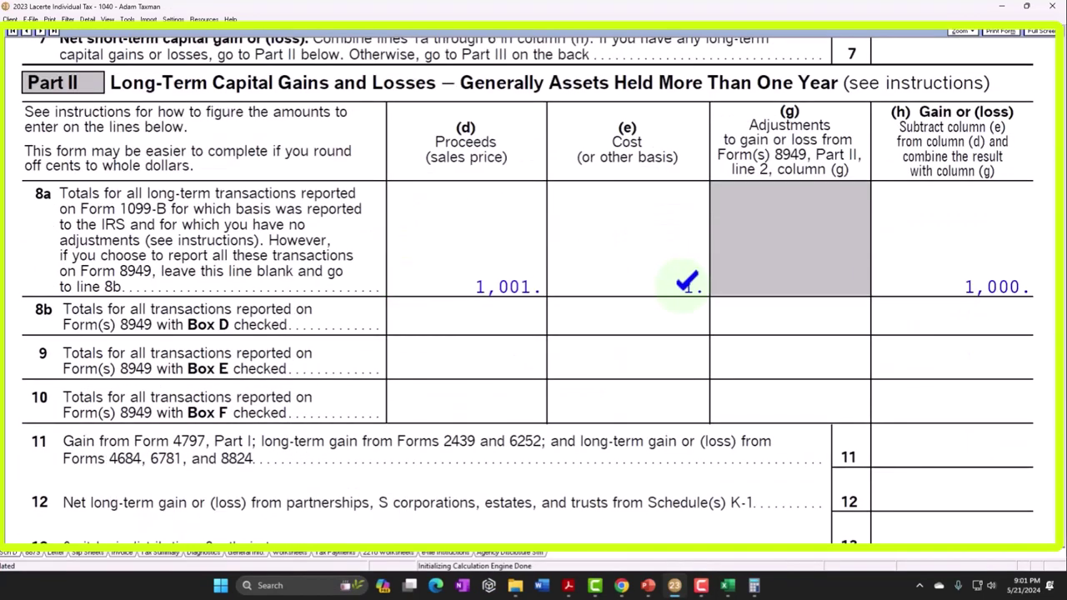
scroll(683, 279, down, 3)
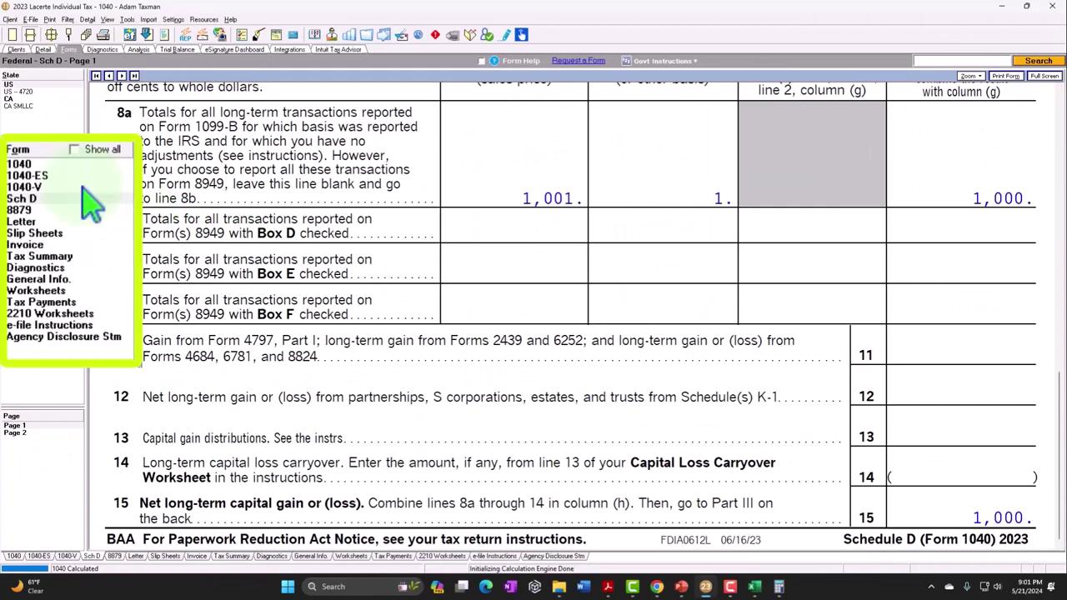
- Review the capital gain, total income and taxable income lines on page 1 of Form 1040
click(50, 154)
scroll(560, 332, down, 6)
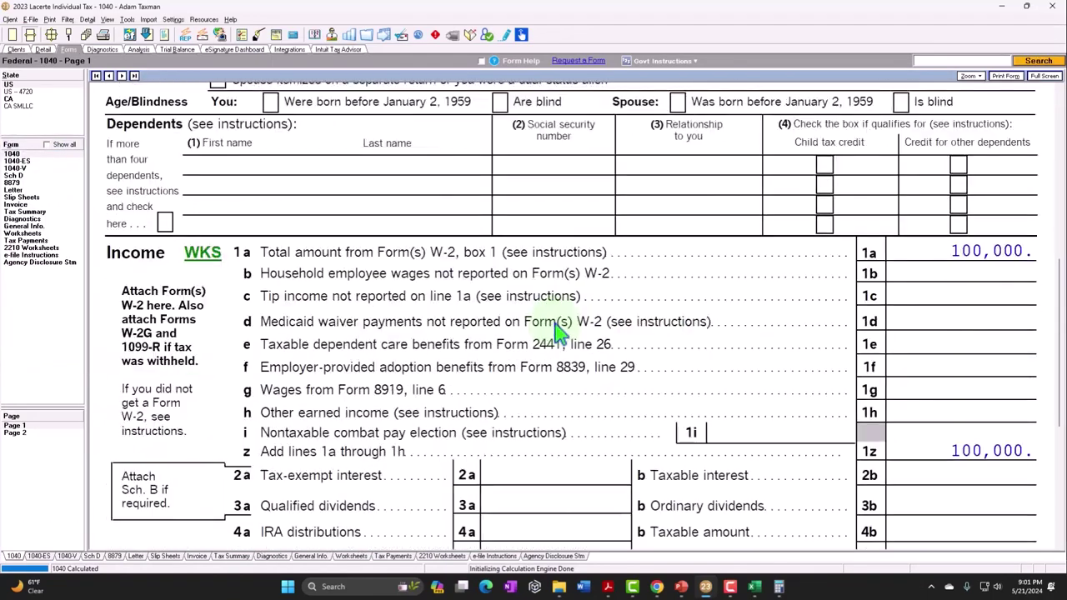
scroll(560, 332, down, 1)
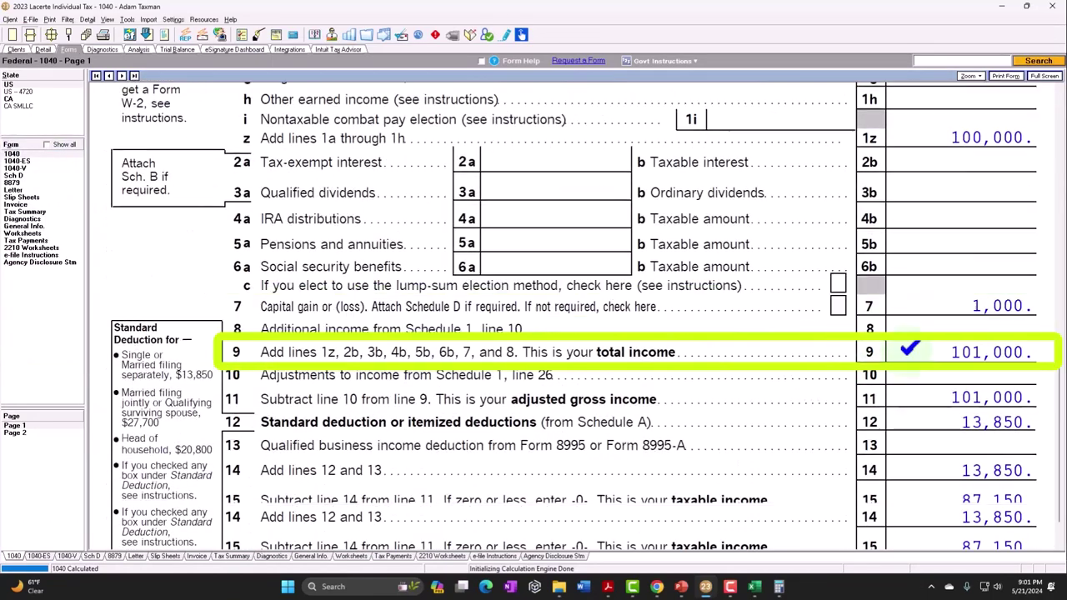
- Switch to the Excel worksheet and clear the dividend amounts in B22:D22 of the P Income sheet
click(757, 589)
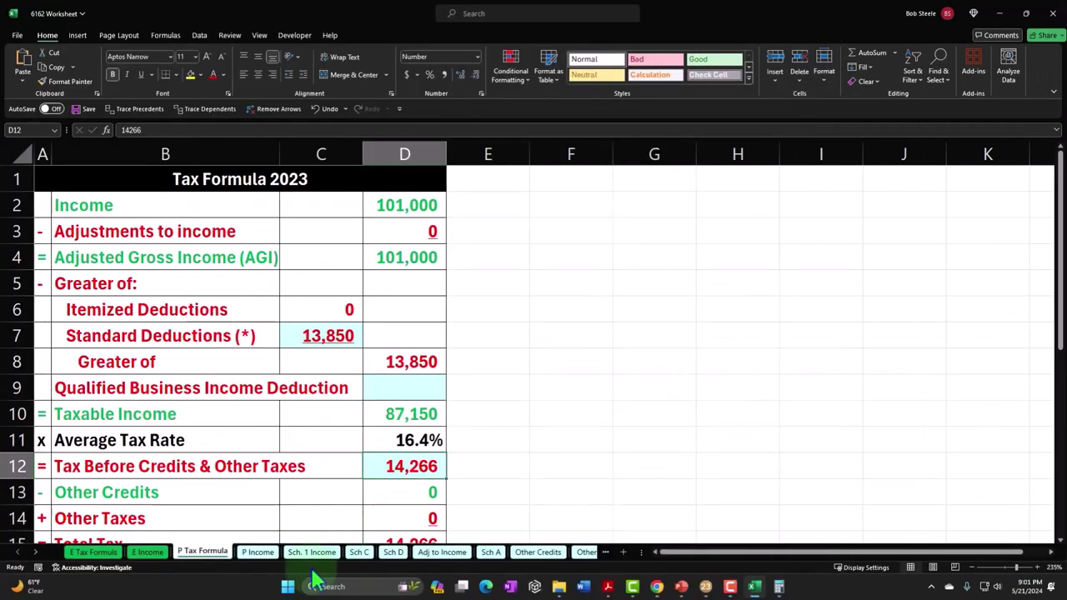
click(310, 542)
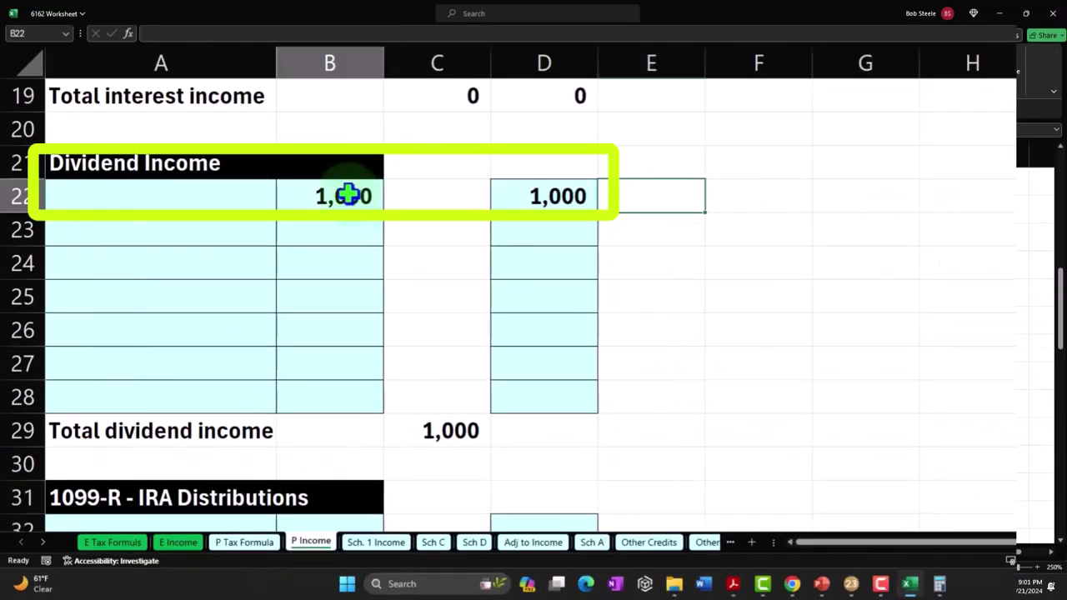
drag(349, 195, 528, 195)
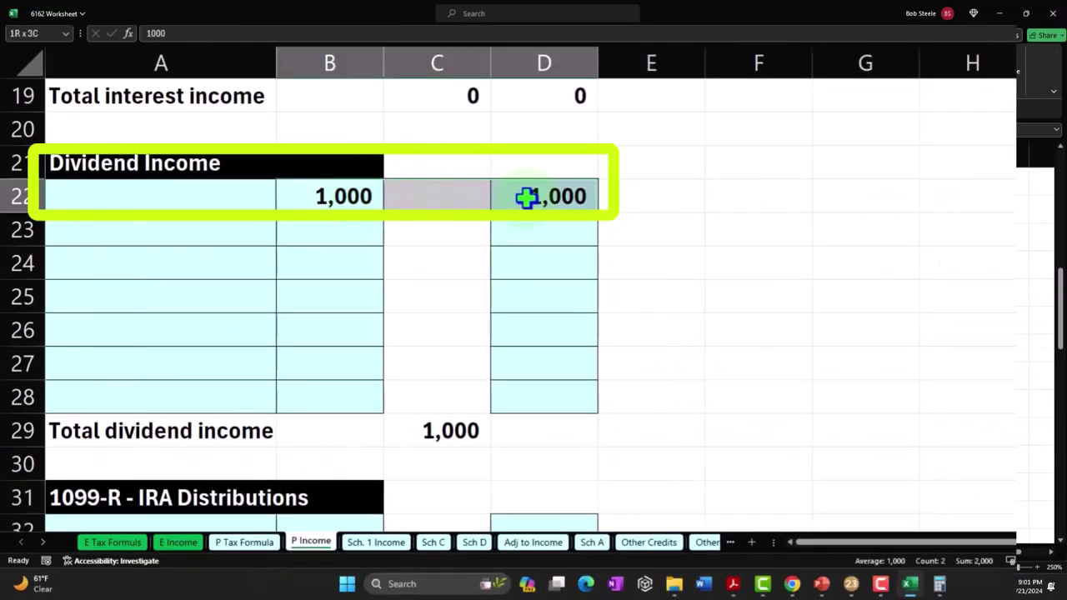
key(Delete)
- On the Sch D sheet, enter proceeds of 1001 and a basis of 1 for Stock 1
click(473, 542)
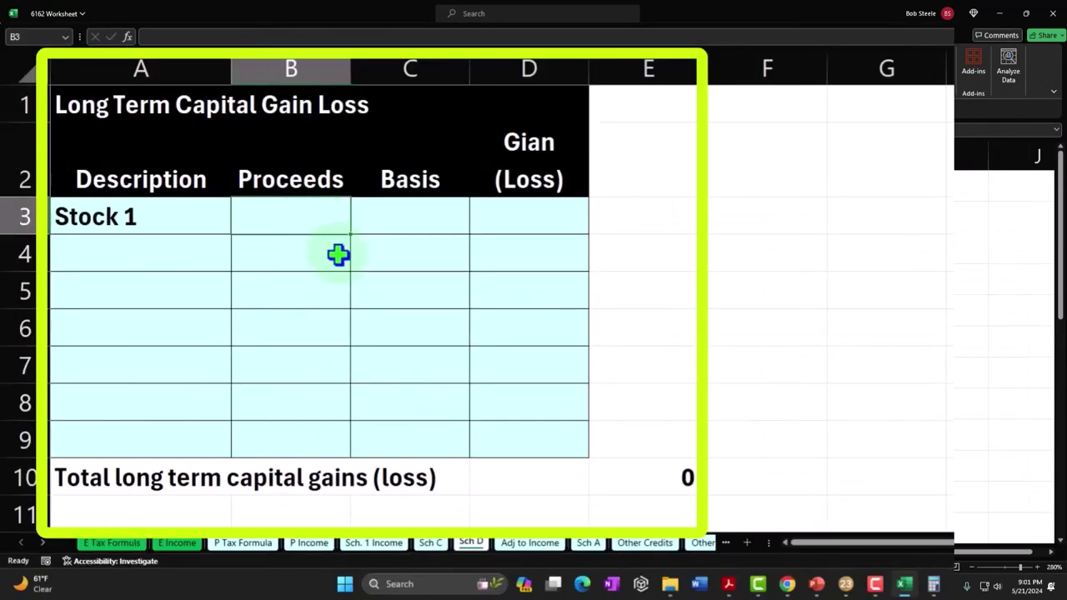
text(1001)
key(Tab)
text(1)
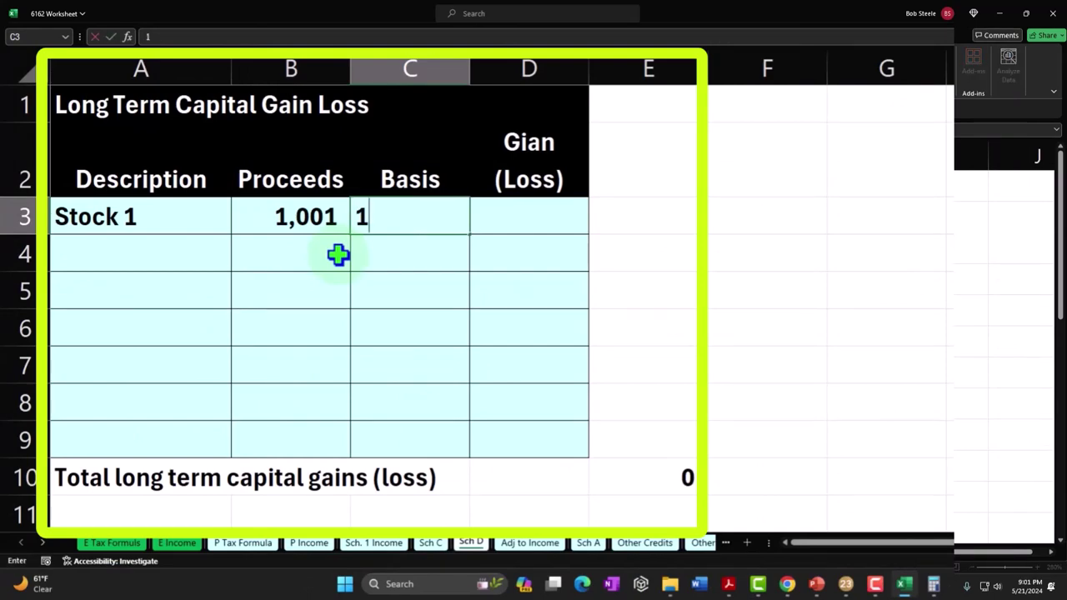
key(Tab)
- Calculate Stock 1's long-term gain in D3 with the formula +B3-C3
text(+)
key(Left)
key(Left)
text(-)
key(Left)
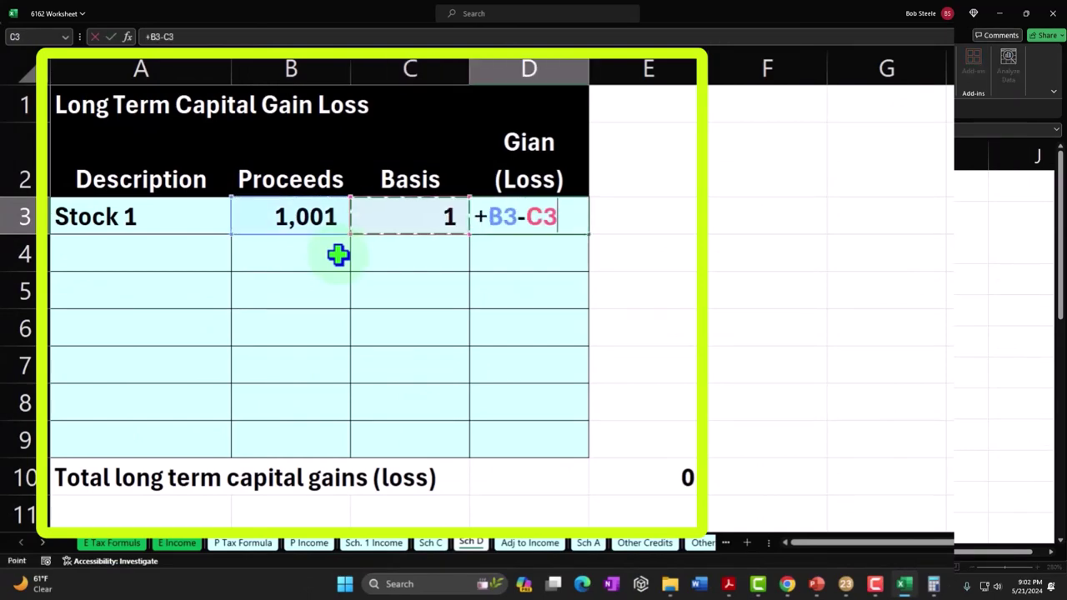
key(Return)
- Review the Sch D capital gain totals and the adjusted gross income and taxable income on the P Tax Formula sheet
click(624, 350)
scroll(627, 352, down, 4)
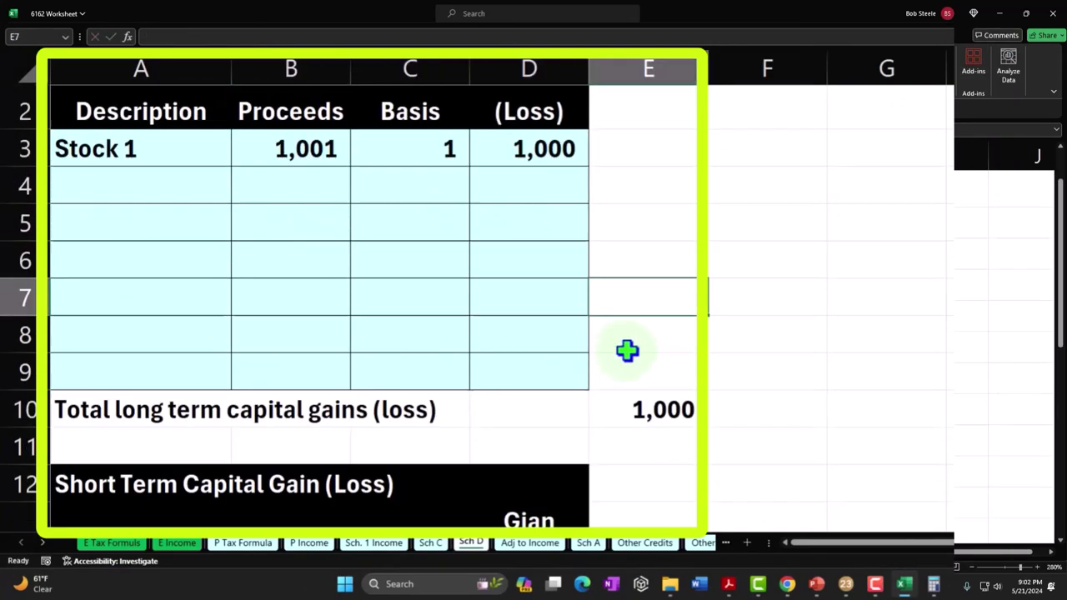
scroll(517, 410, up, 4)
scroll(517, 409, down, 5)
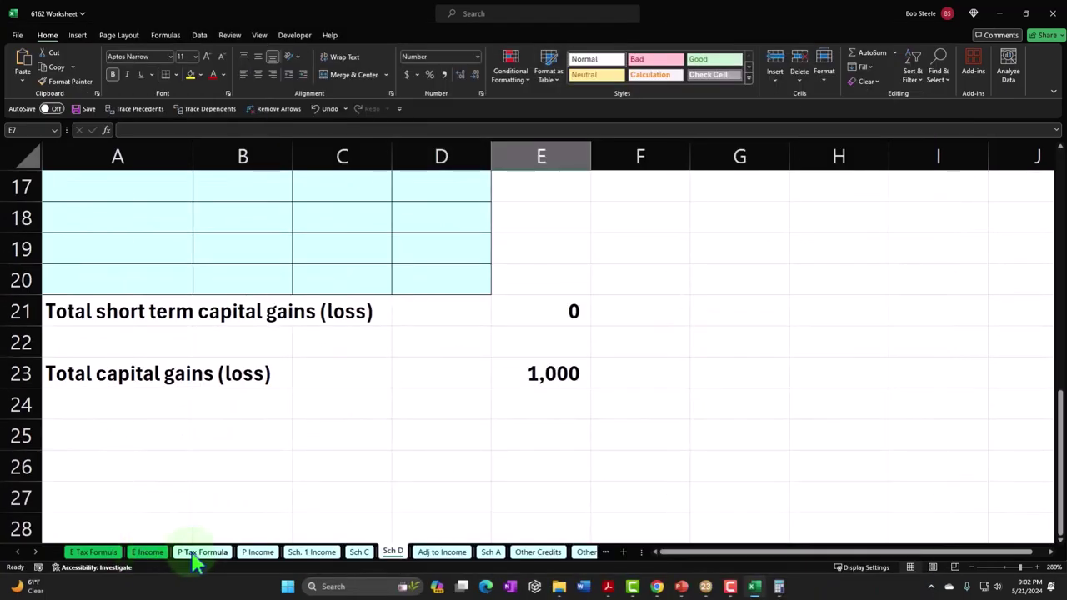
click(201, 552)
click(411, 248)
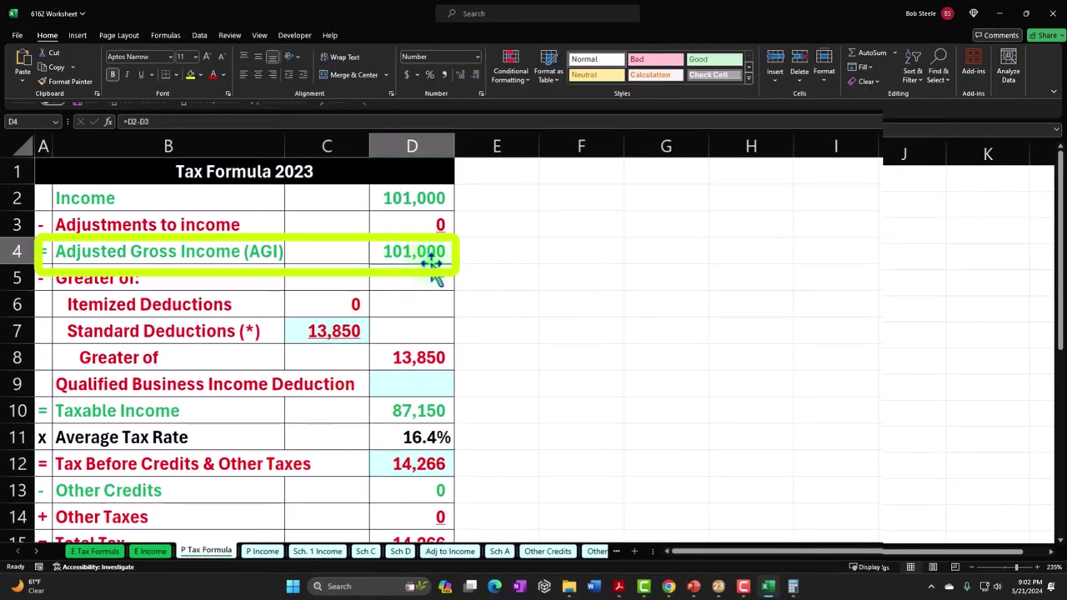
click(442, 411)
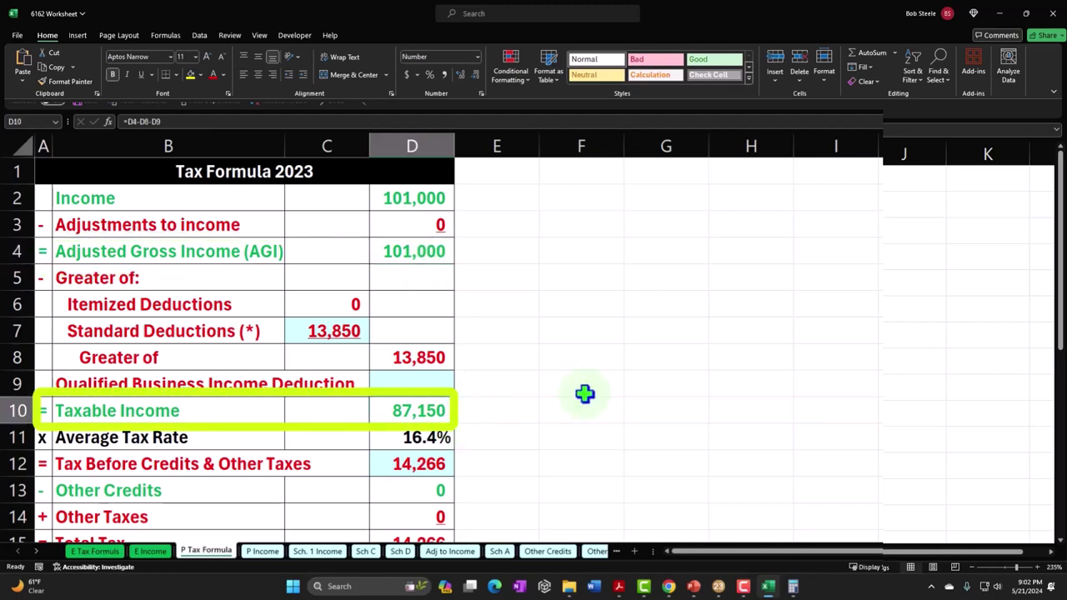
- Switch to Lacerte, compare taxable income on Form 1040 line 15, and view the line 16 tax on page 2
click(719, 586)
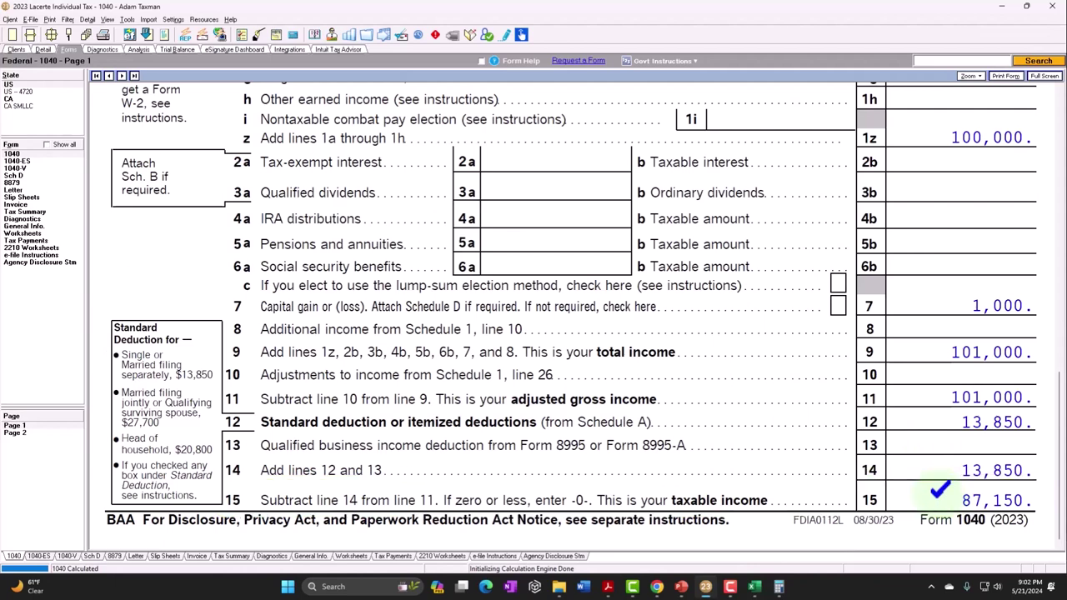
click(35, 438)
click(58, 434)
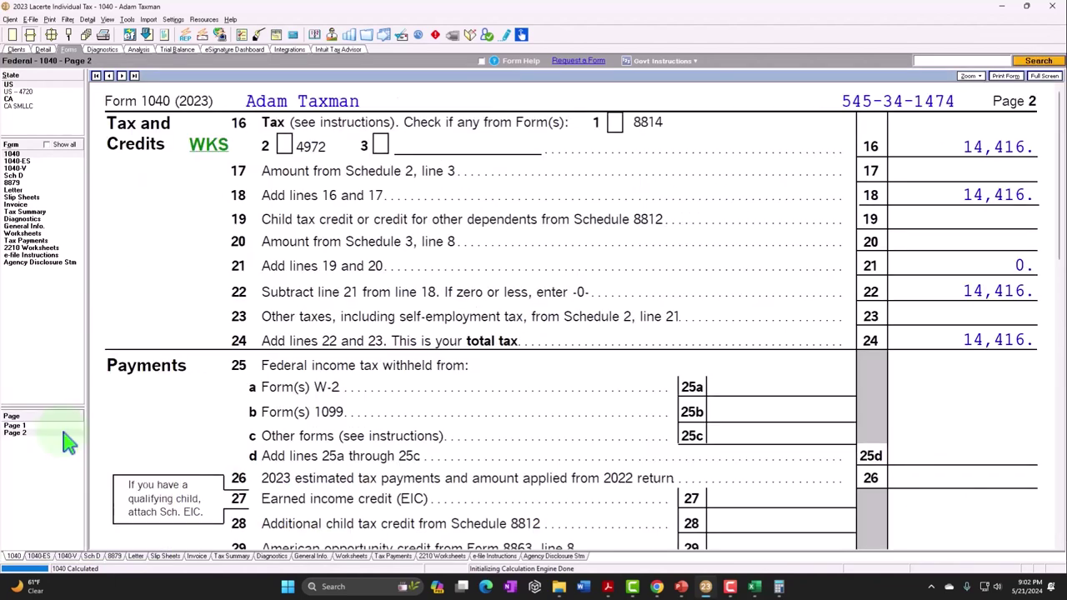
- Read through the Qualified Dividends and Capital Gain Tax Worksheet for line 16, then close it
click(218, 146)
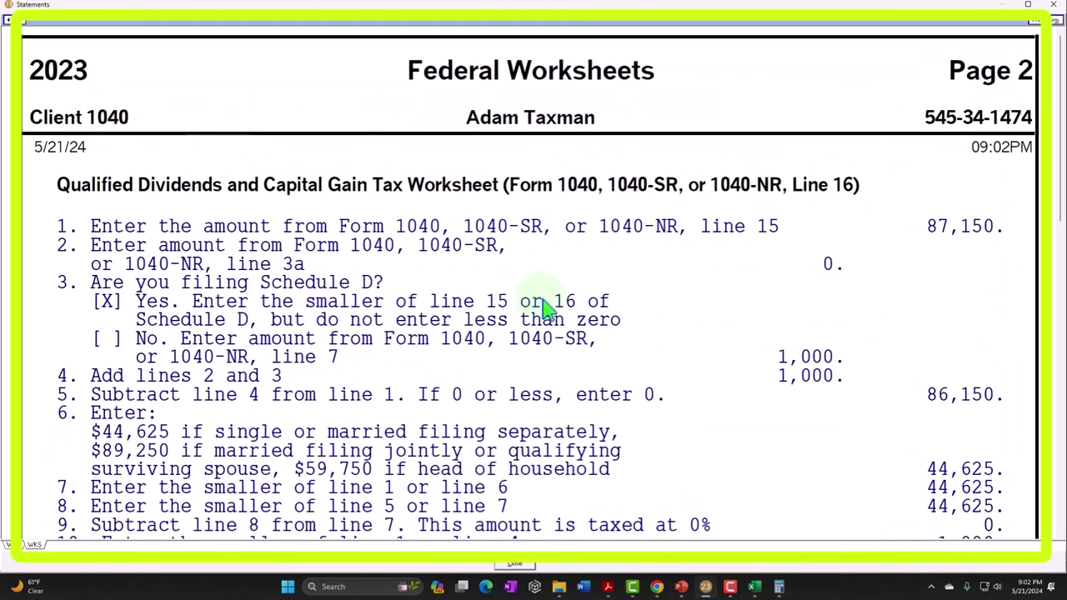
scroll(542, 309, down, 1)
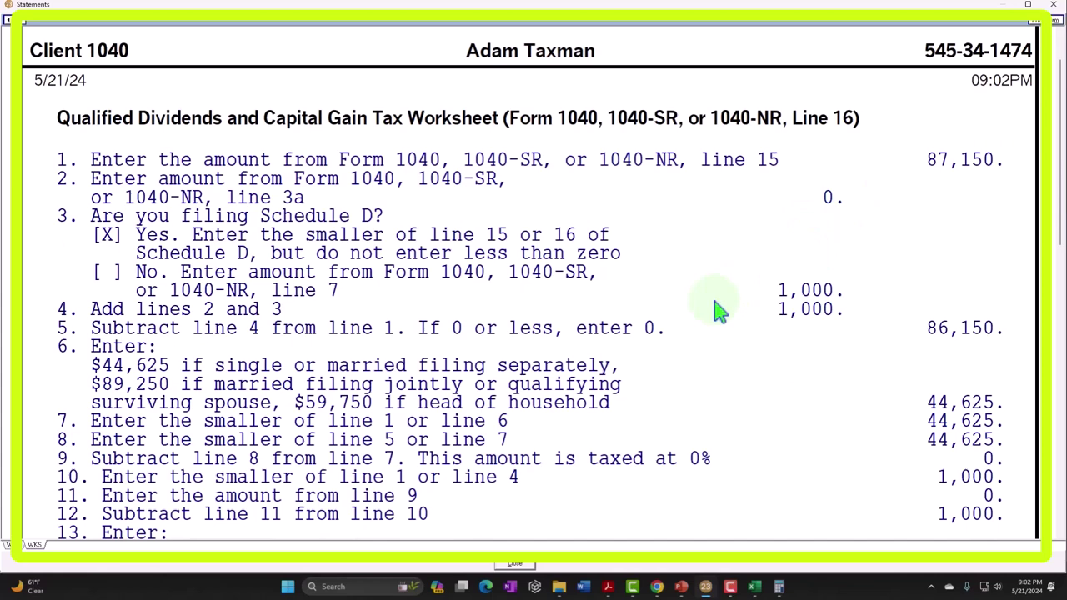
scroll(719, 311, down, 4)
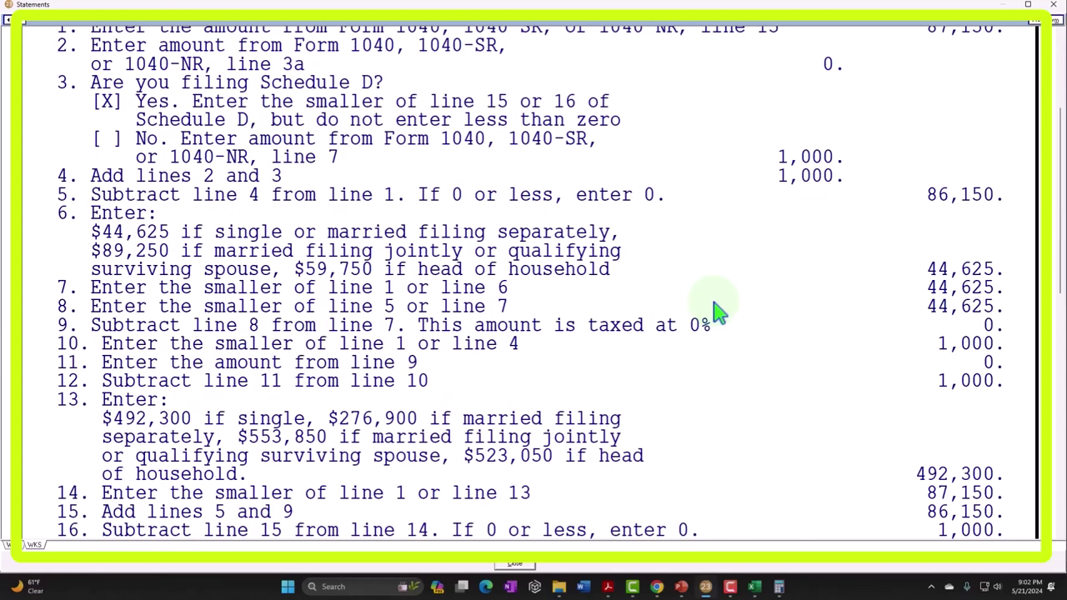
scroll(718, 311, down, 1)
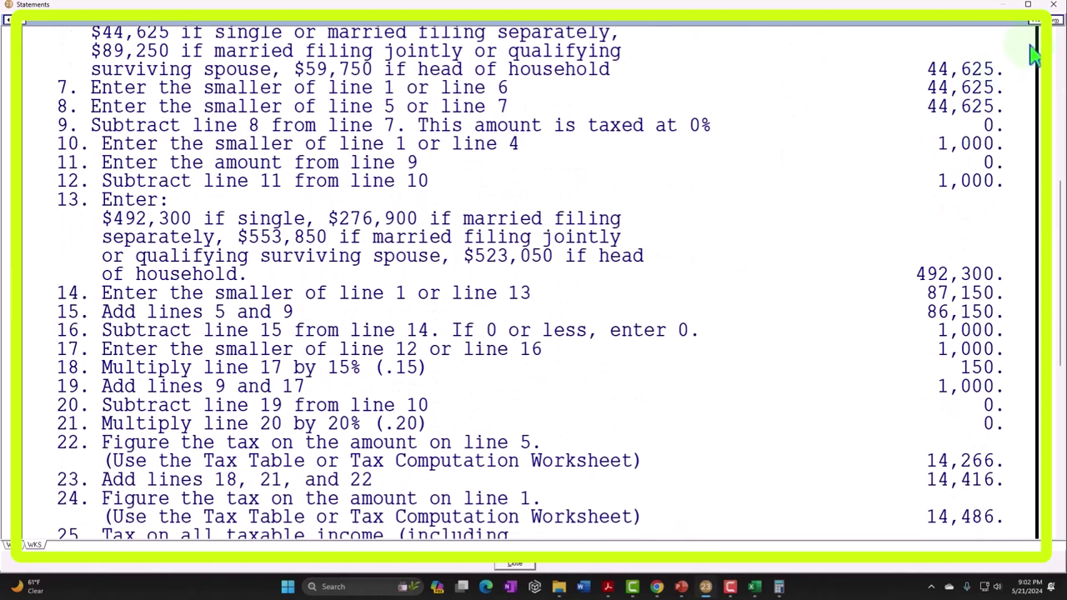
click(1054, 10)
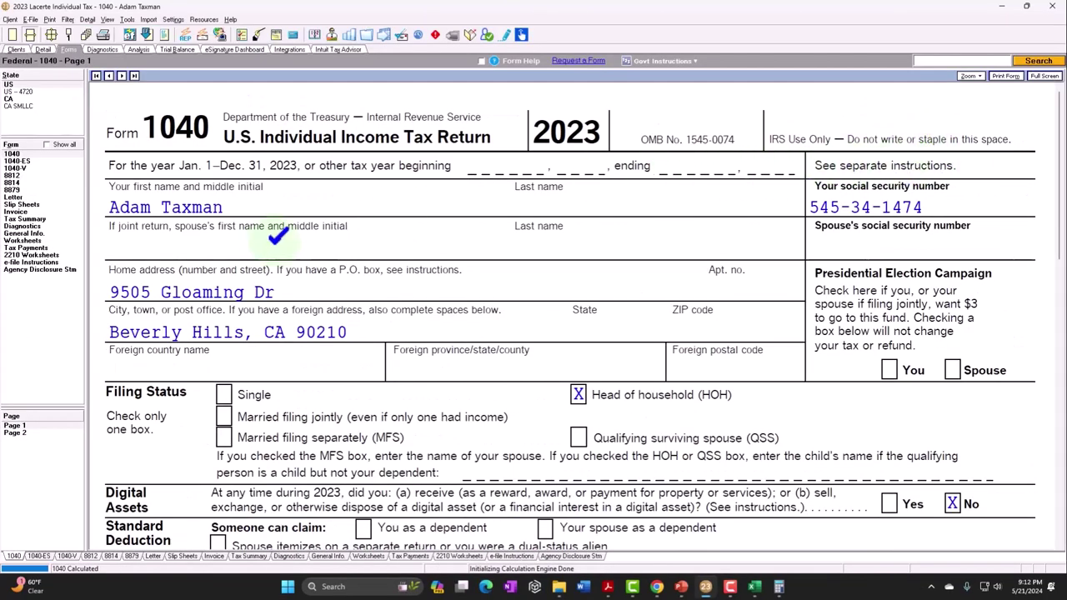
- Review the head of household return's tax lines on page 2 and its dependents and income sections on page 1
click(17, 433)
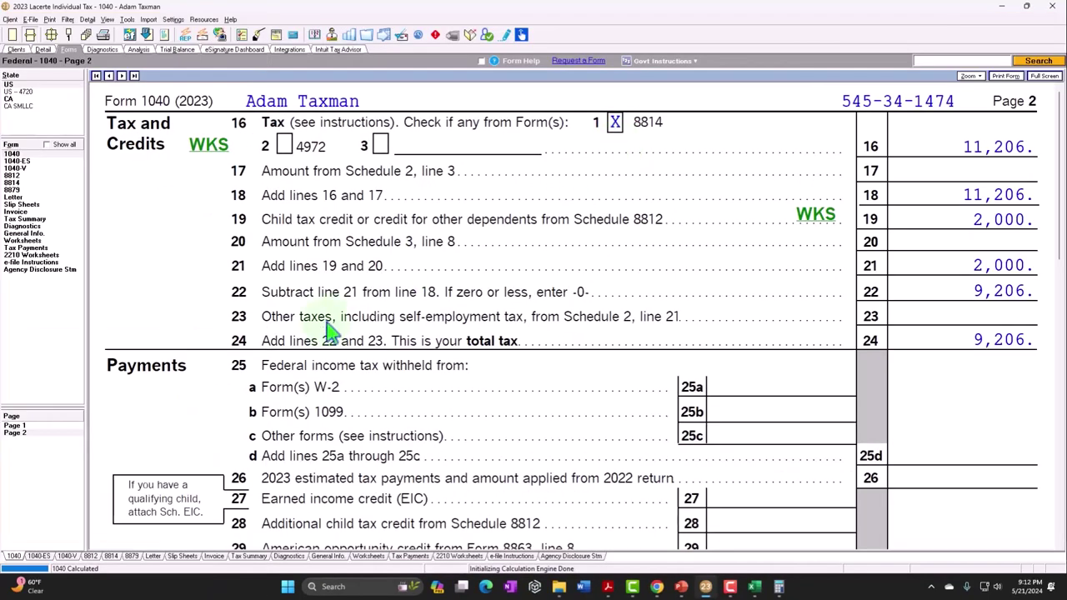
click(91, 446)
scroll(450, 305, down, 5)
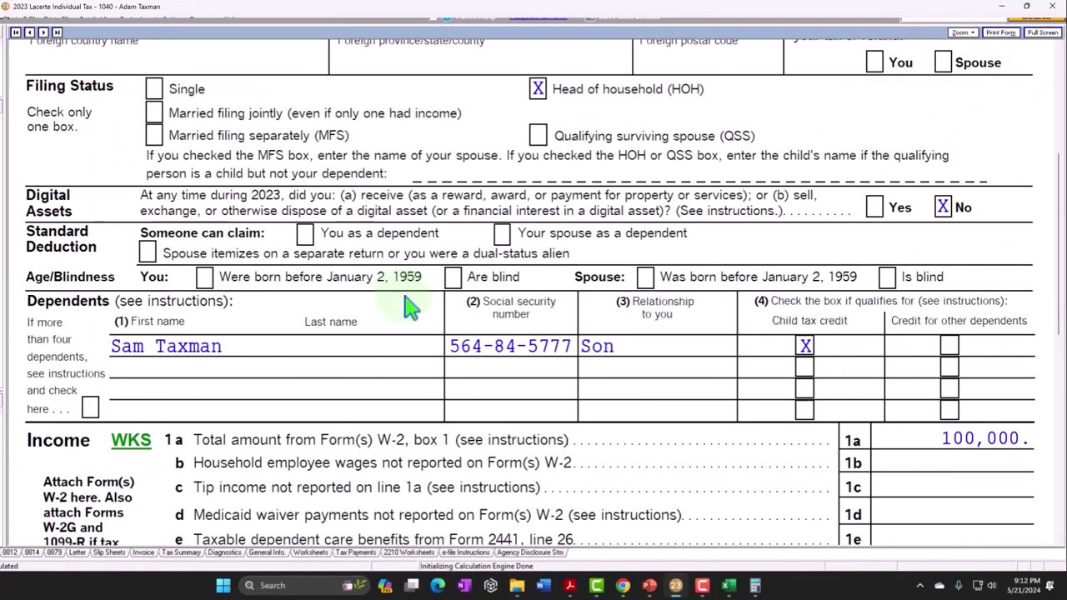
scroll(409, 307, down, 2)
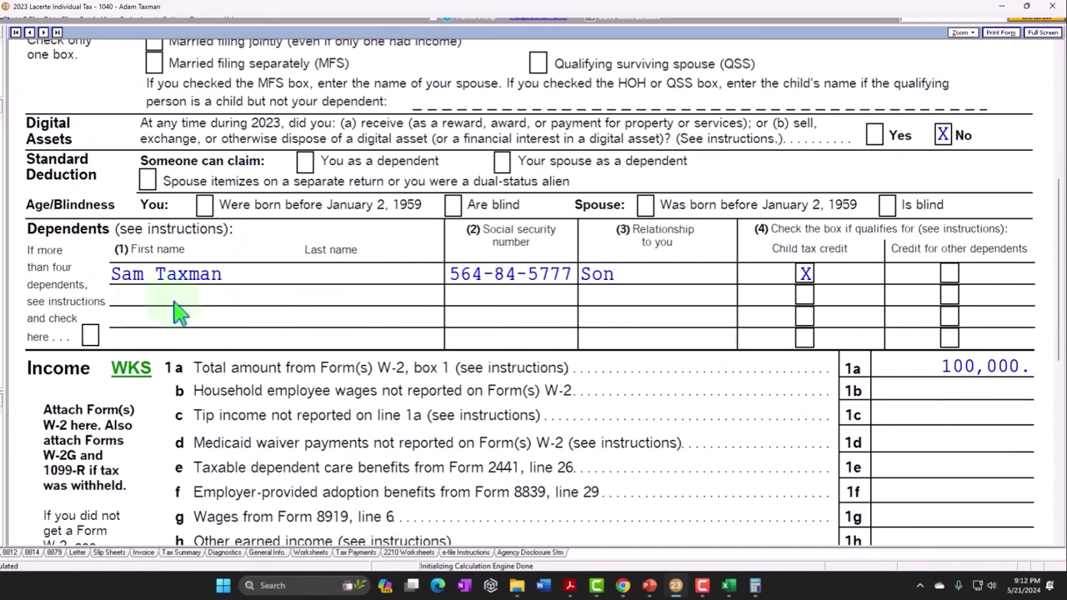
scroll(182, 313, down, 2)
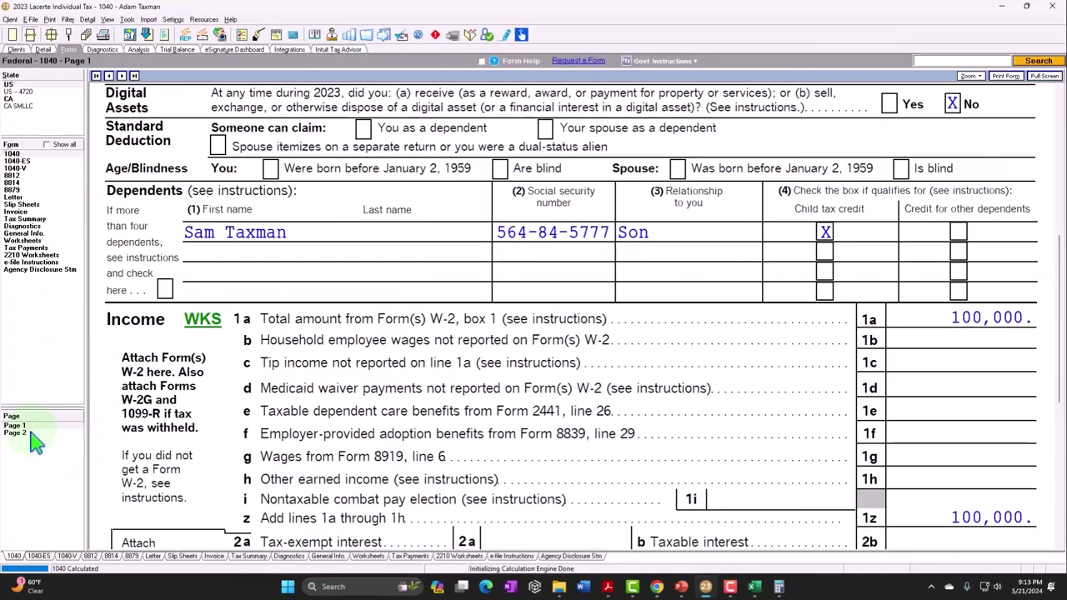
- Examine the Form 8814 checkbox on line 16 of Form 1040 and open Form 8814
click(31, 435)
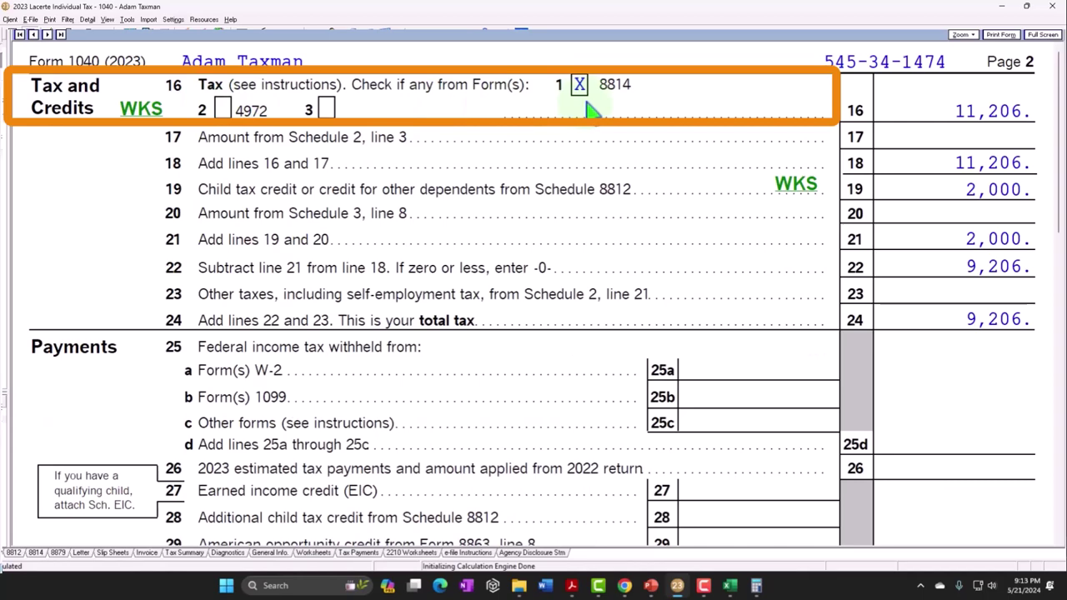
click(21, 255)
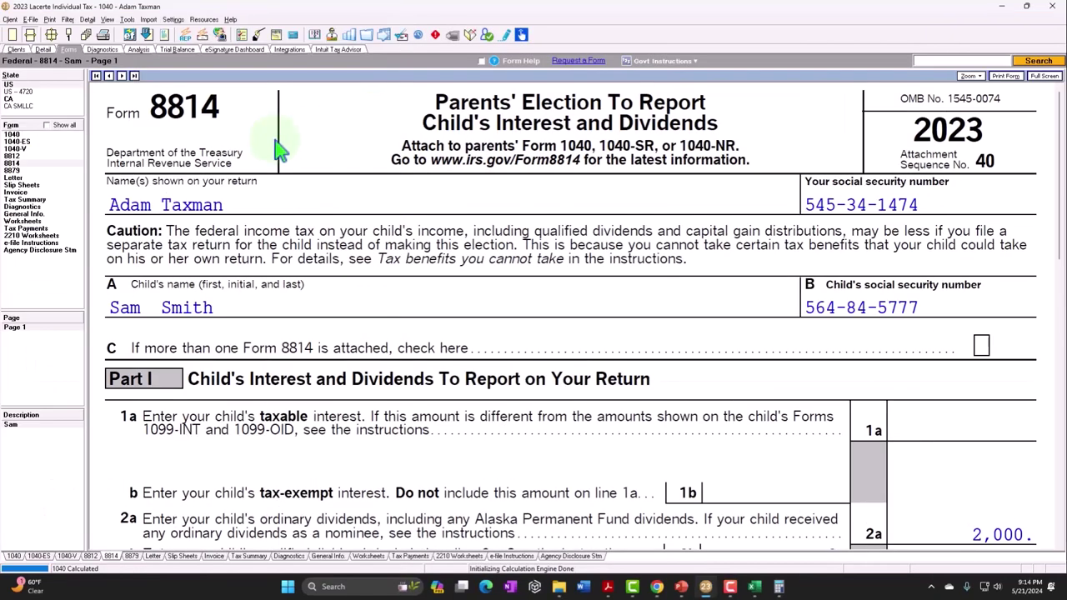
- Return to page 2 of Form 1040 and open the line 16 Tax Bracket Worksheet
click(16, 153)
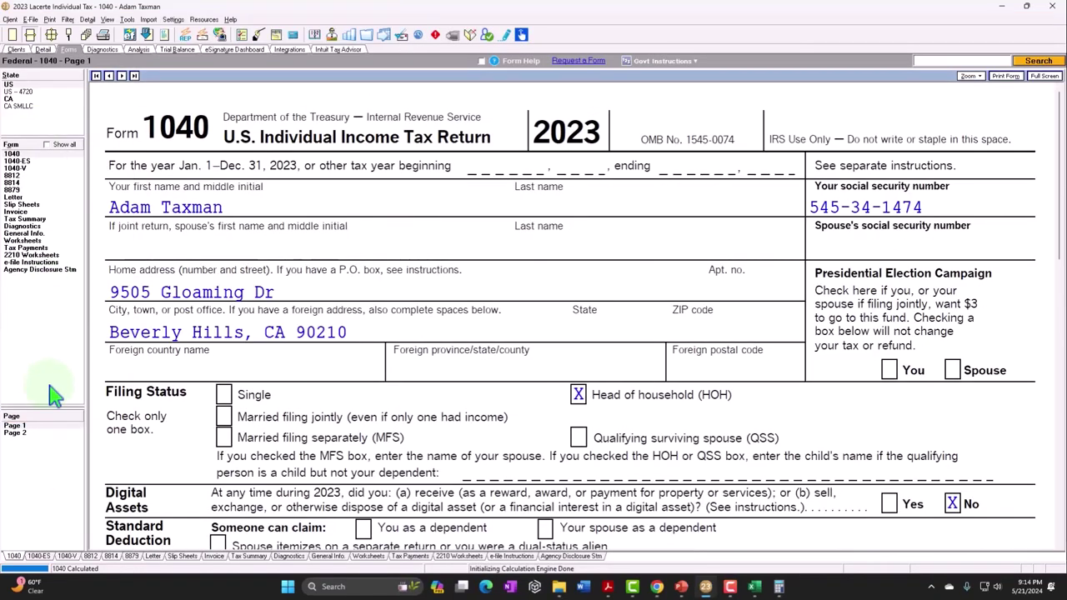
click(15, 433)
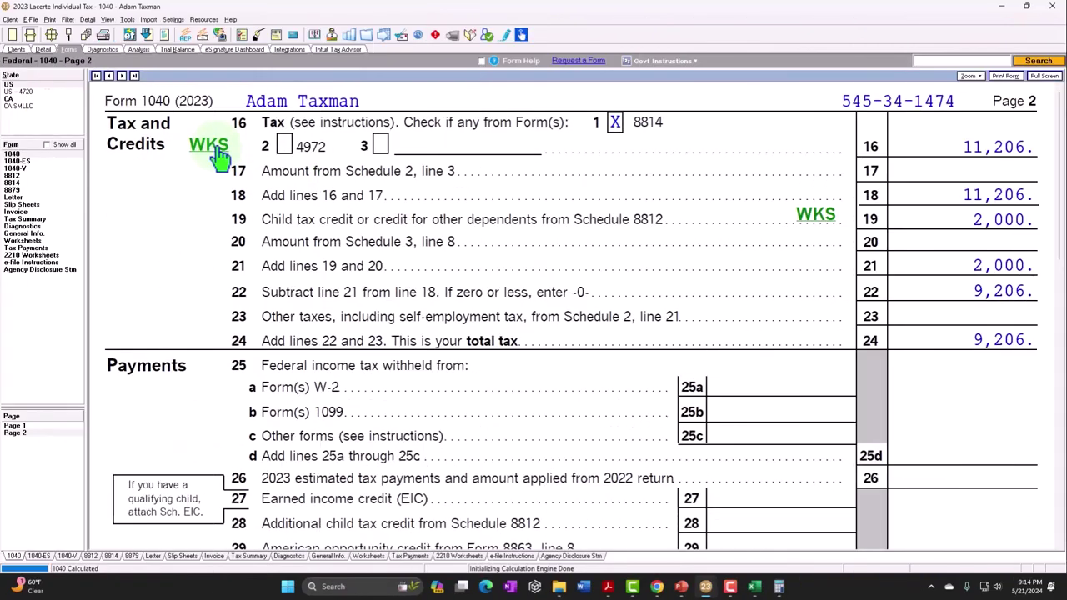
double_click(140, 108)
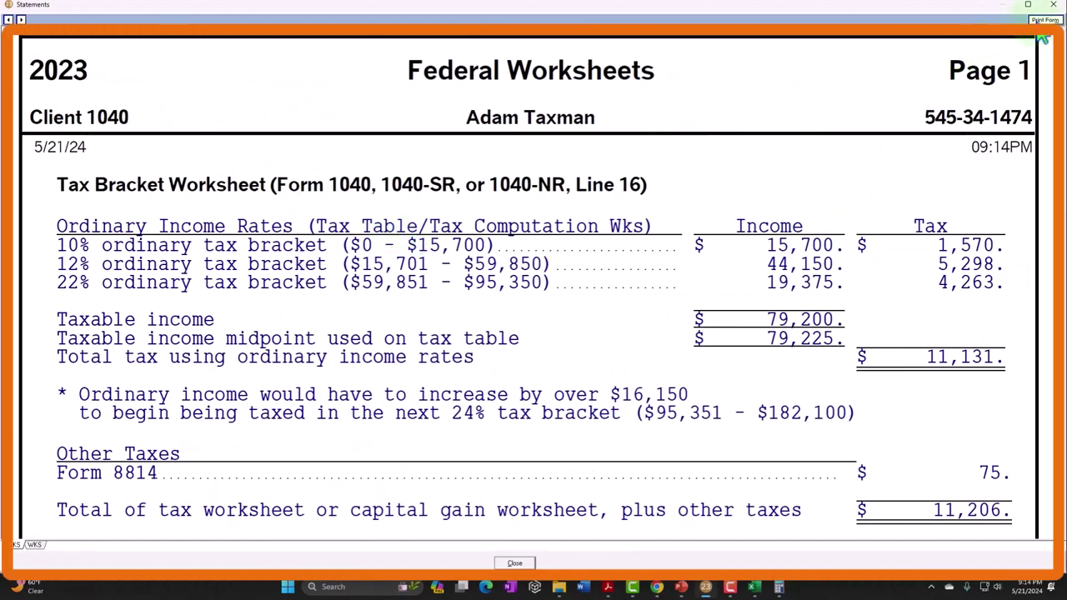
- Close and reopen the line 16 worksheet to examine its ordinary income brackets, then return to page 2 of Form 1040
click(1052, 9)
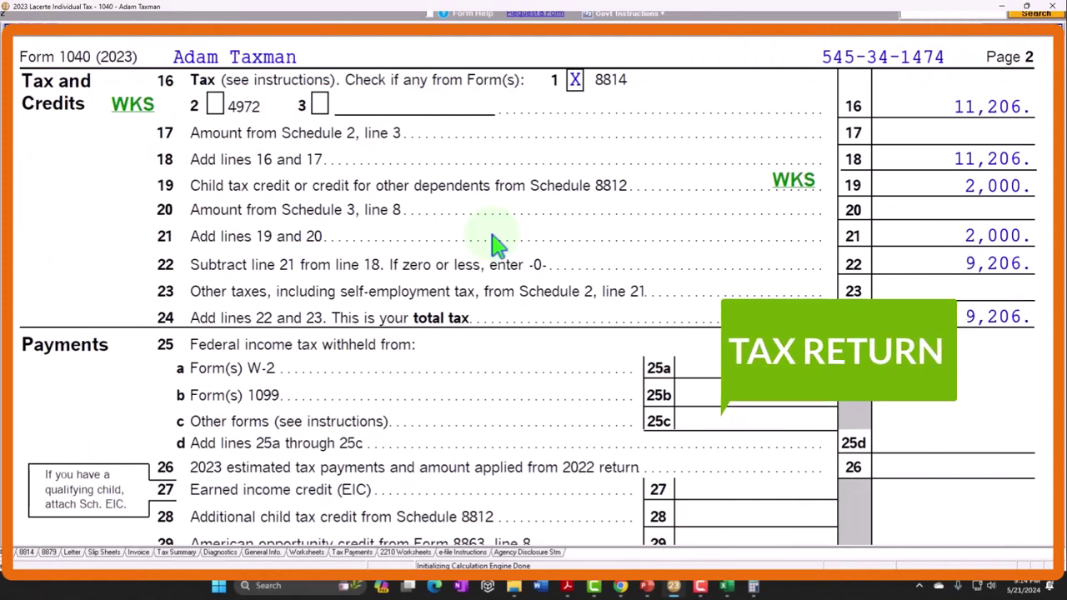
click(132, 104)
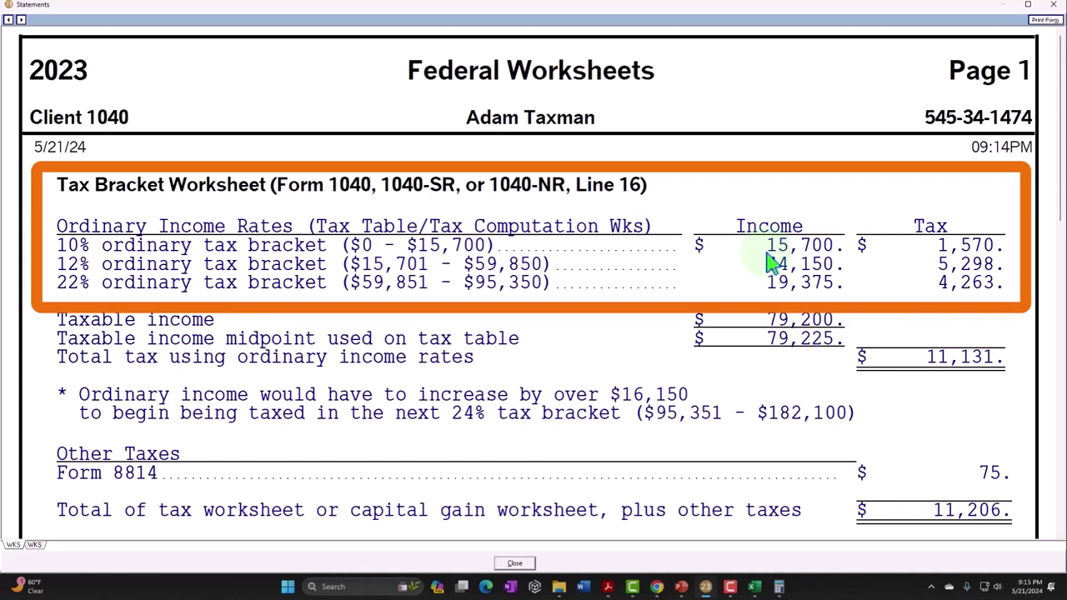
click(1052, 6)
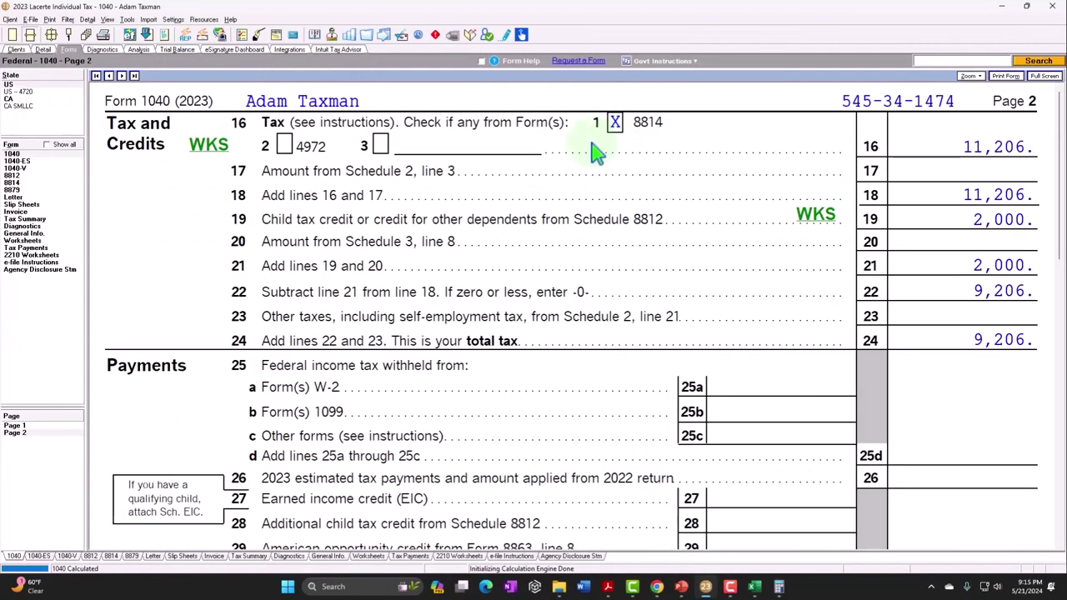
- View Schedule 8812, then read through Form 8814 from the child's dividends down to the tax on the first $2,500
click(21, 175)
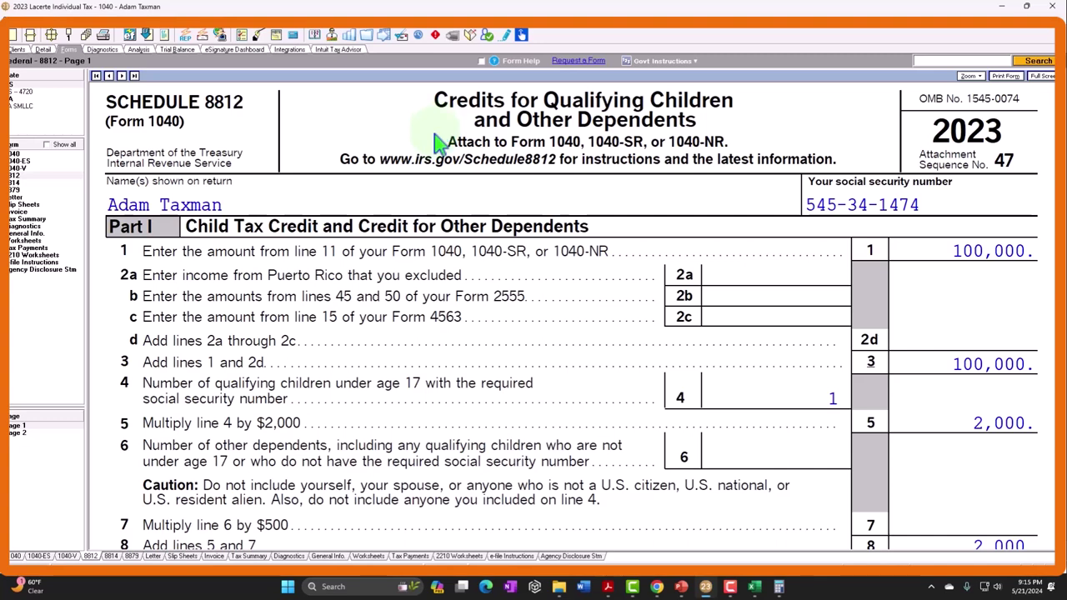
click(20, 183)
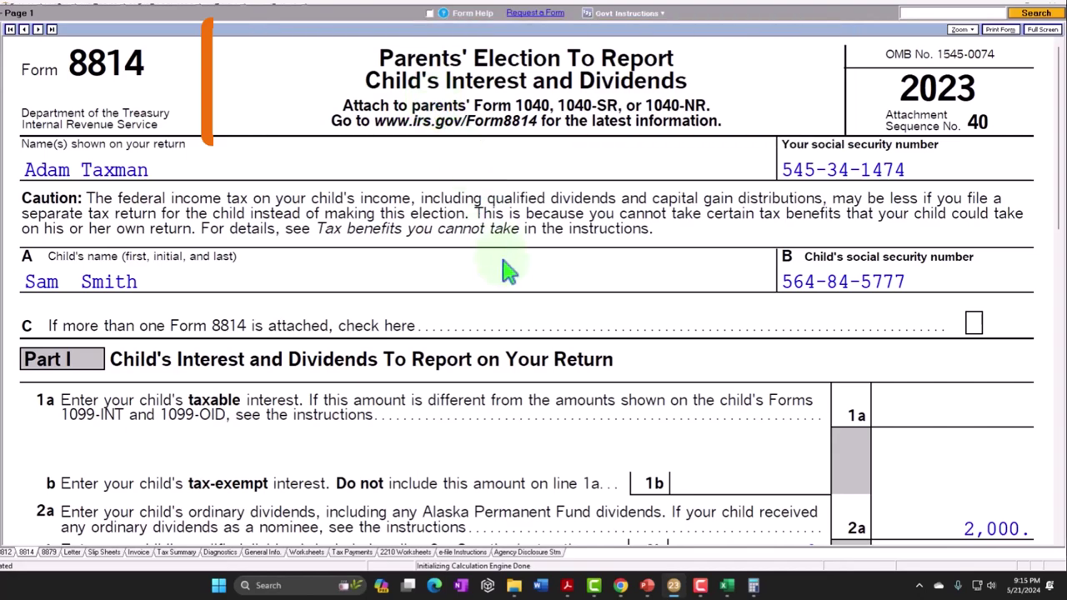
scroll(508, 271, down, 4)
scroll(509, 271, down, 2)
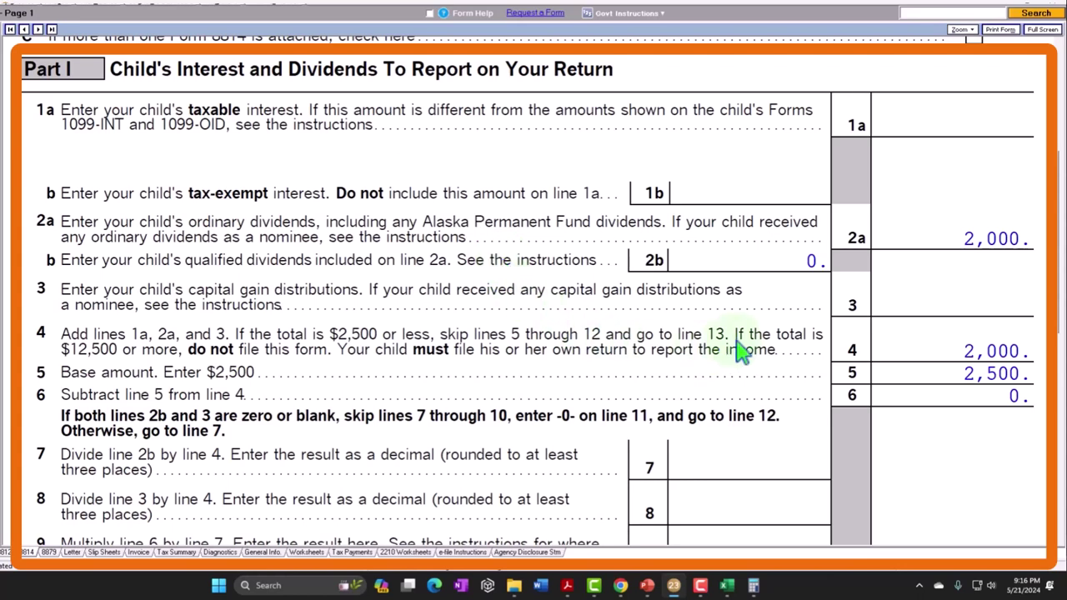
scroll(742, 352, down, 2)
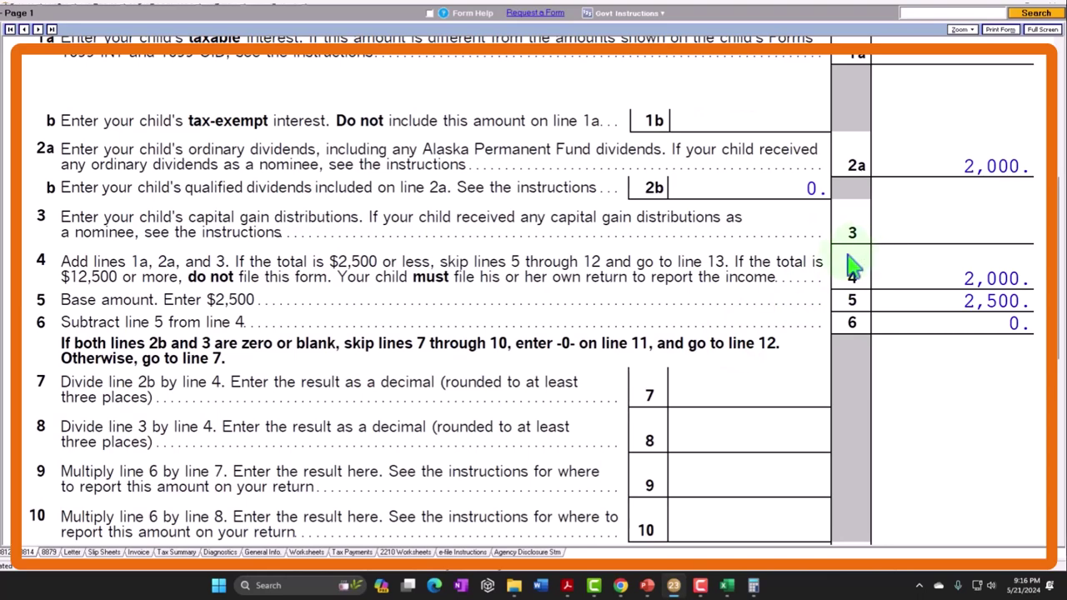
scroll(851, 267, down, 10)
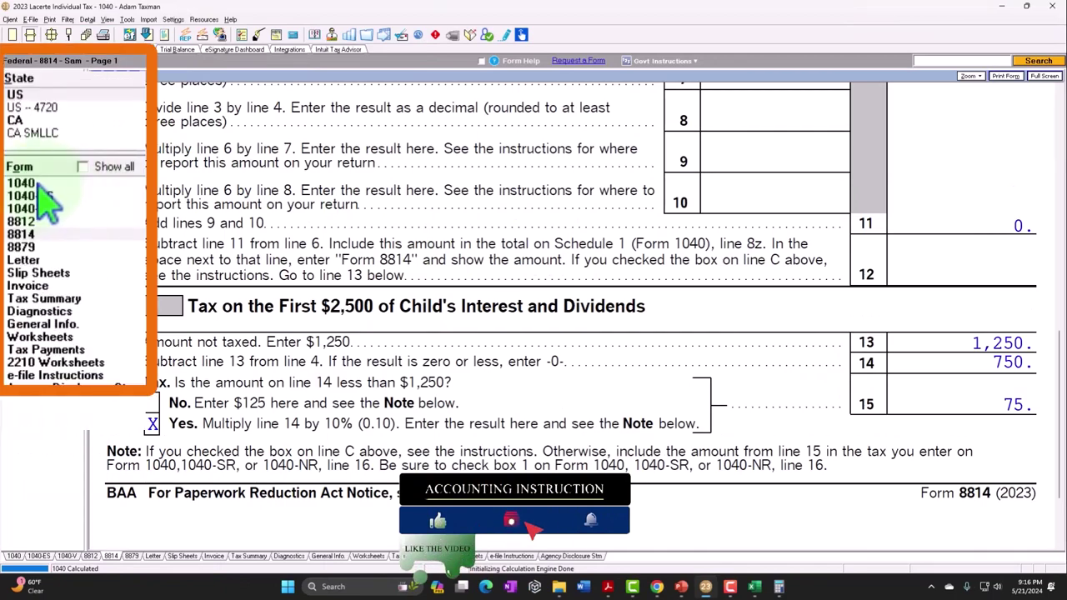
- Return to Form 1040 page 1 and review the dependents section and the income lines down to taxable income
click(33, 184)
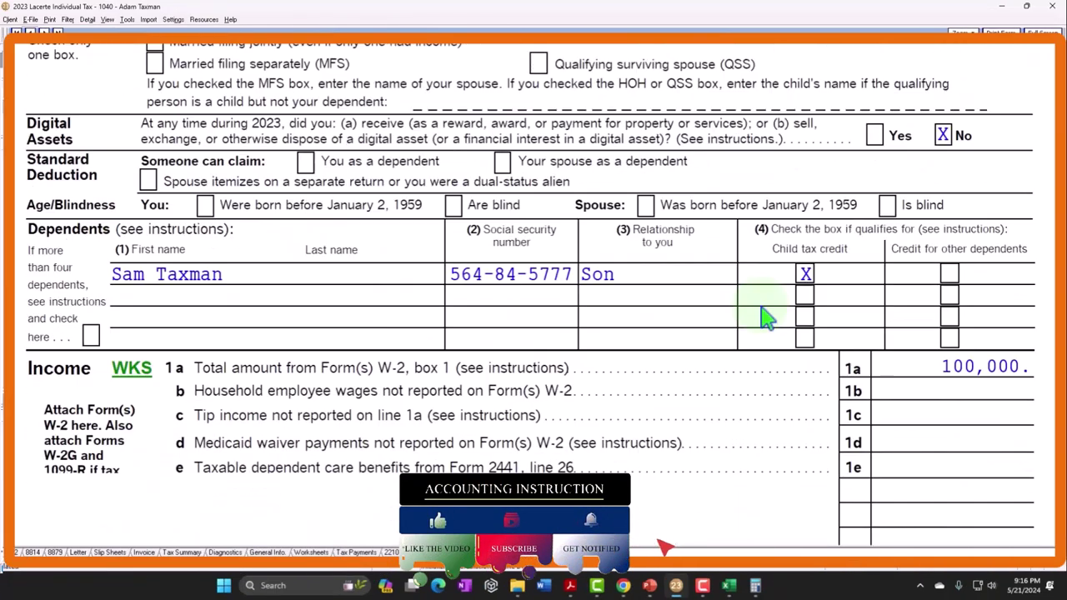
scroll(767, 315, down, 5)
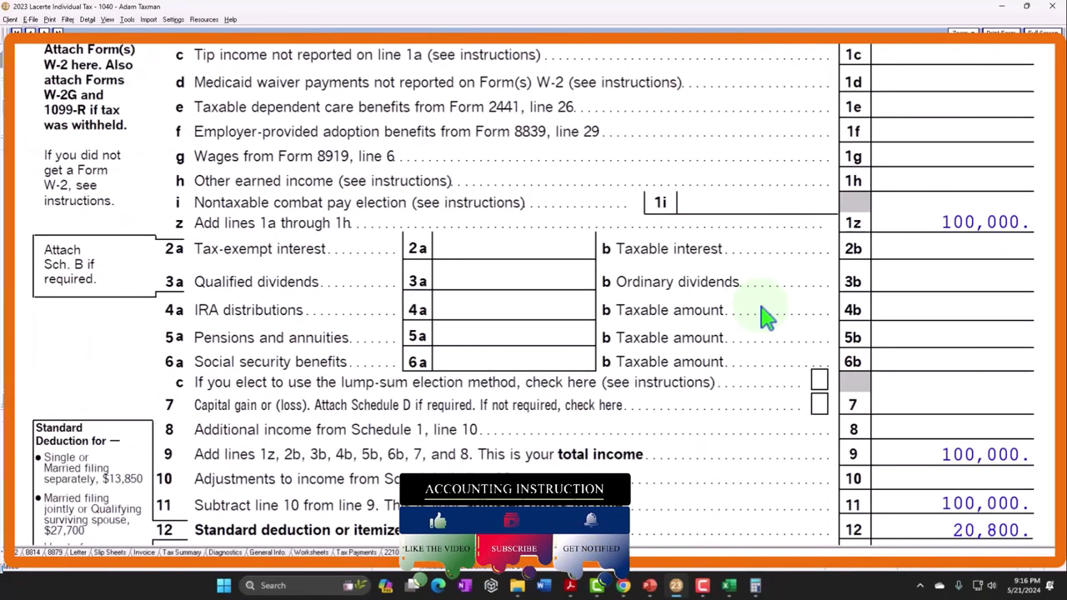
scroll(767, 316, down, 2)
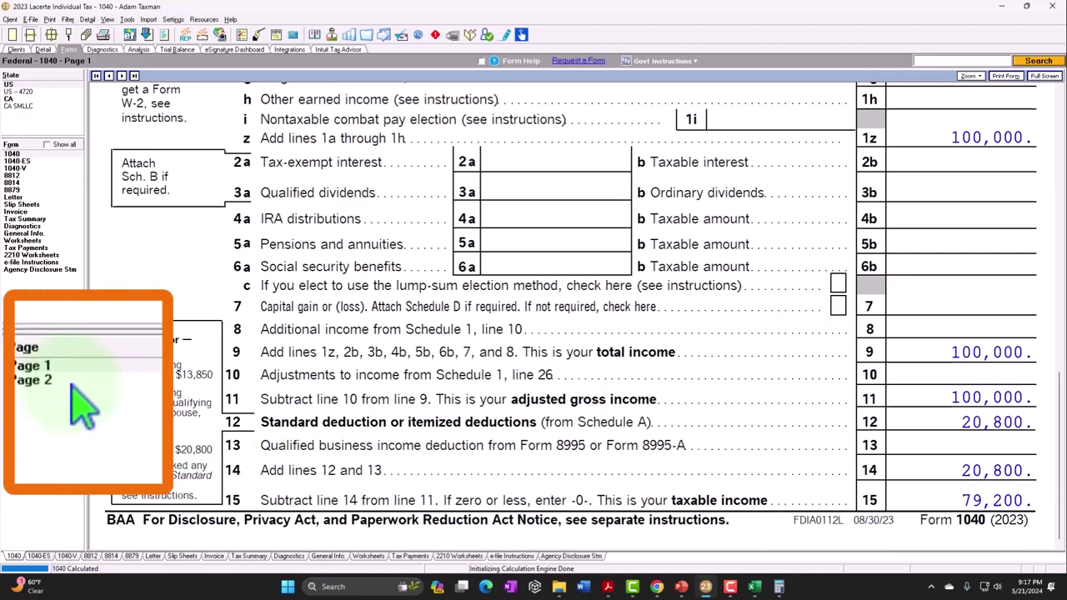
- Open the line 16 worksheet from page 2 of Form 1040, examine the Form 8814 amount under Other Taxes, and close it
click(16, 432)
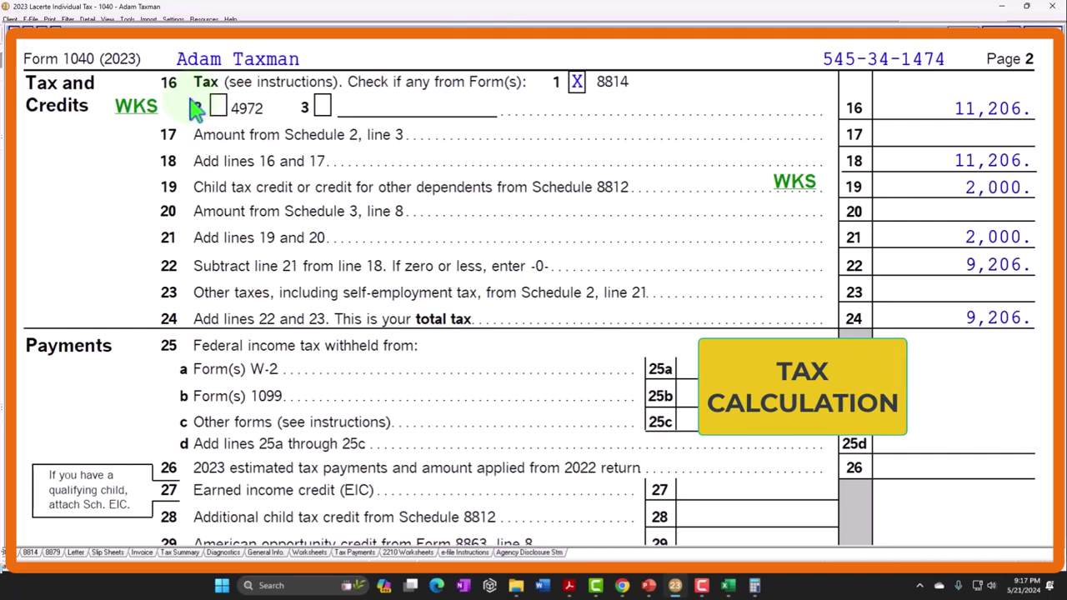
click(138, 108)
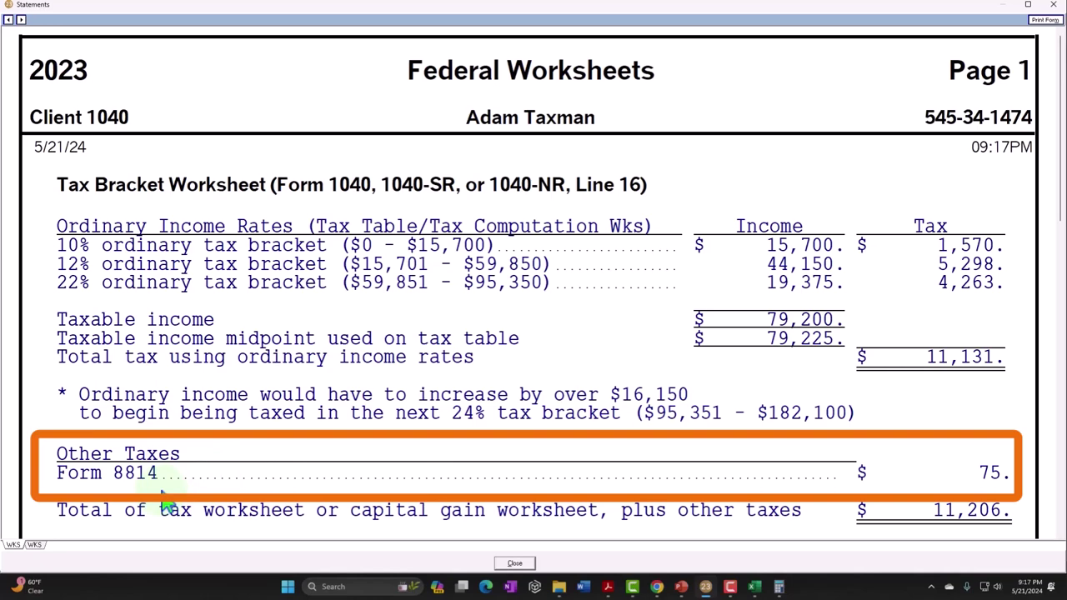
click(1053, 5)
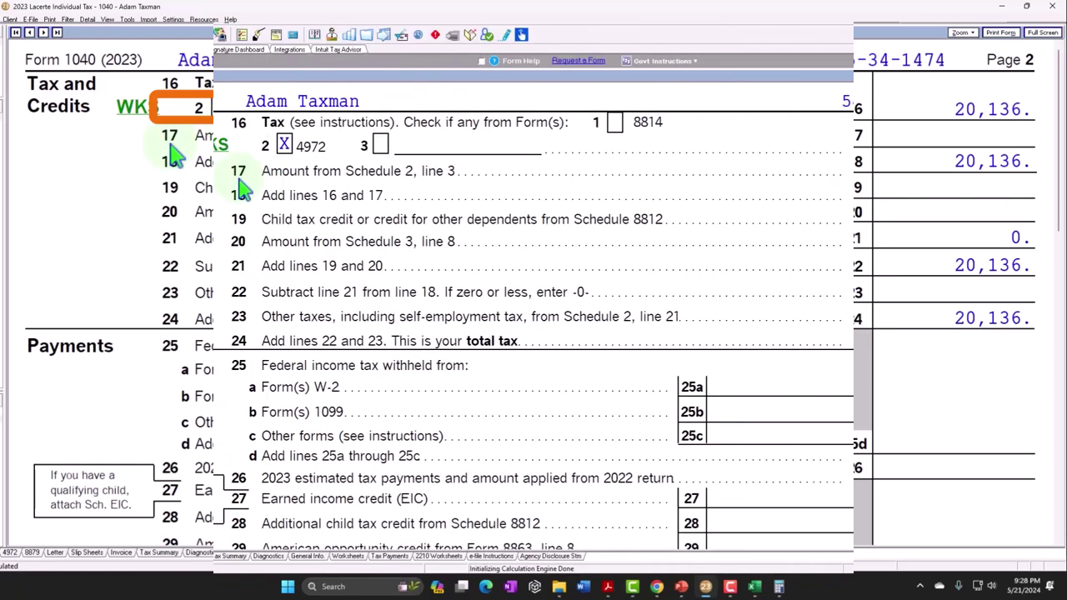
- Open Form 4972 and read through its eligibility questions, the 20% capital gain election and the 10-year tax option
click(16, 167)
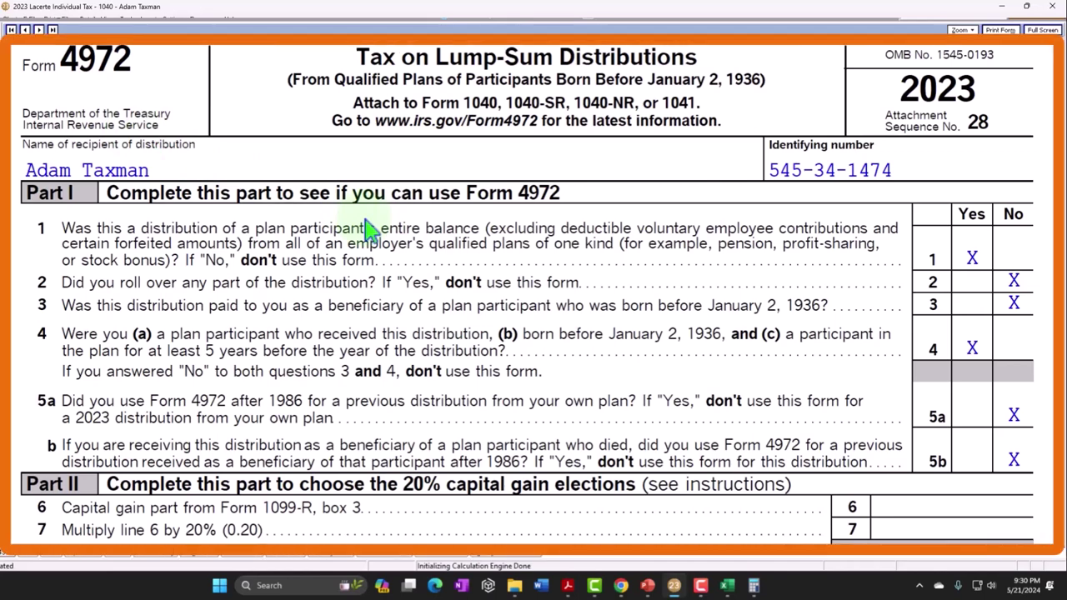
scroll(371, 225, down, 5)
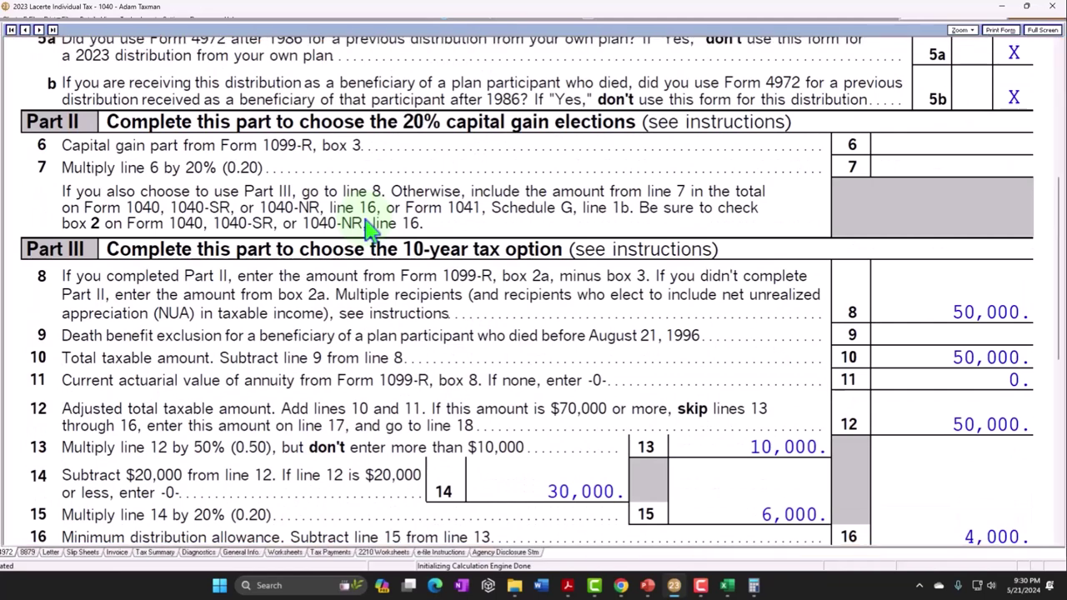
scroll(369, 229, down, 2)
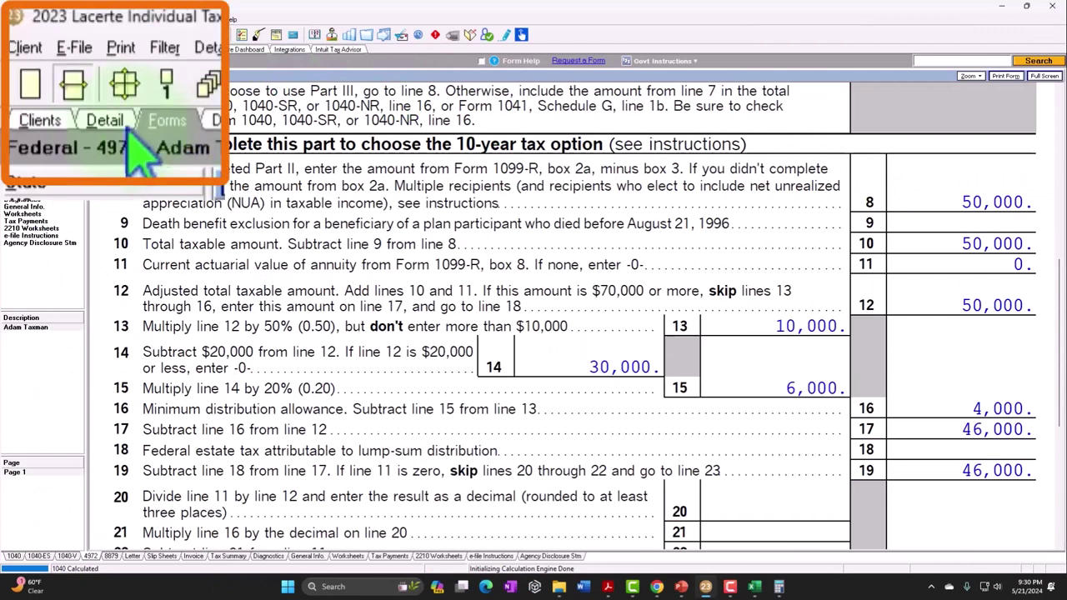
- Open the Form 1099-R pension distribution input and look through the available options for Distribution Code #1
click(43, 49)
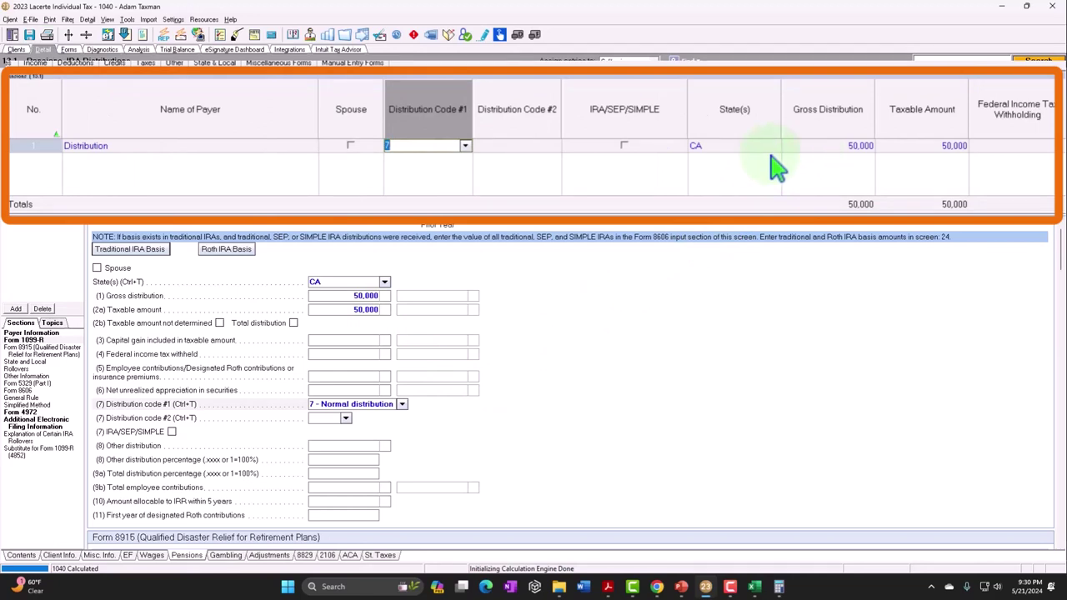
click(466, 146)
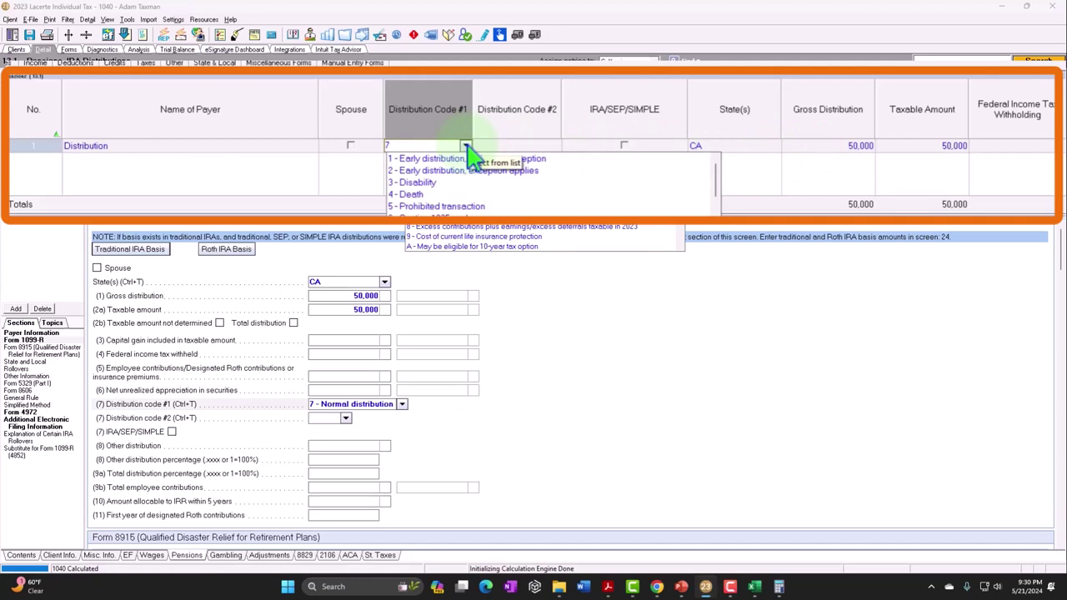
click(467, 147)
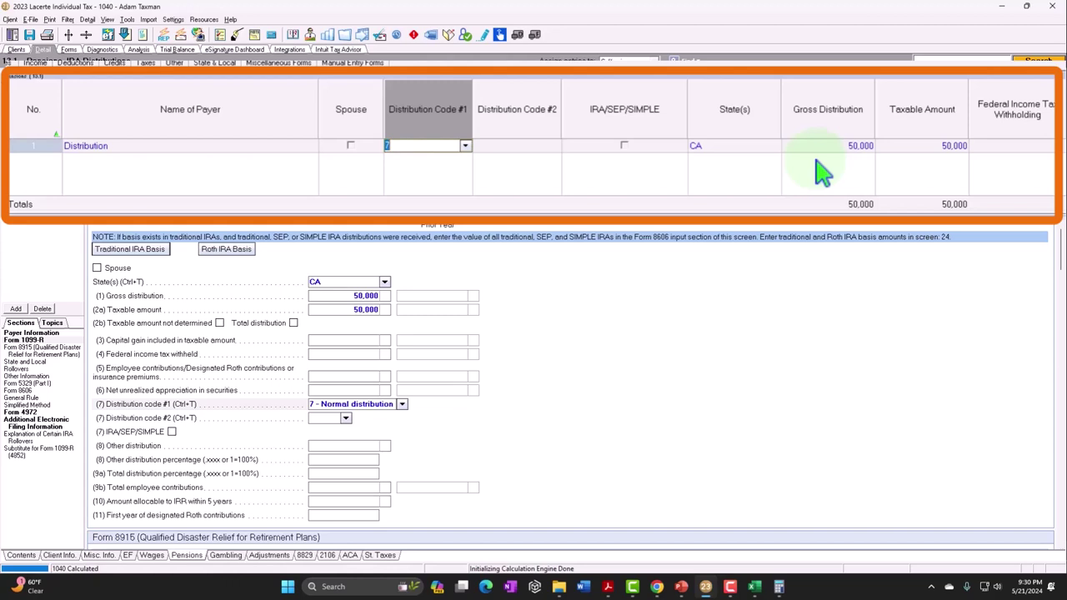
click(465, 148)
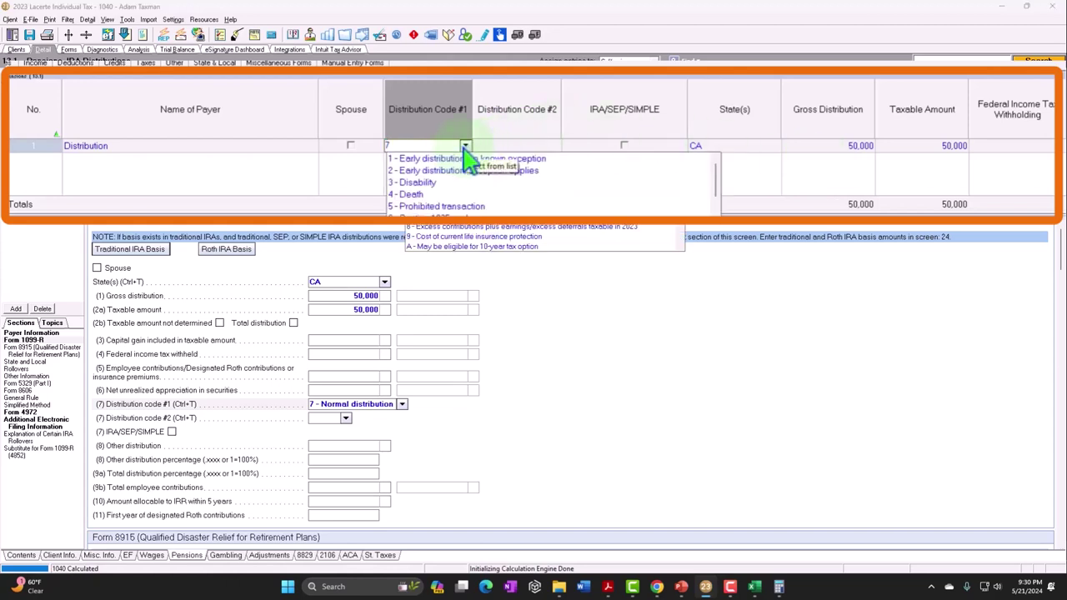
click(466, 148)
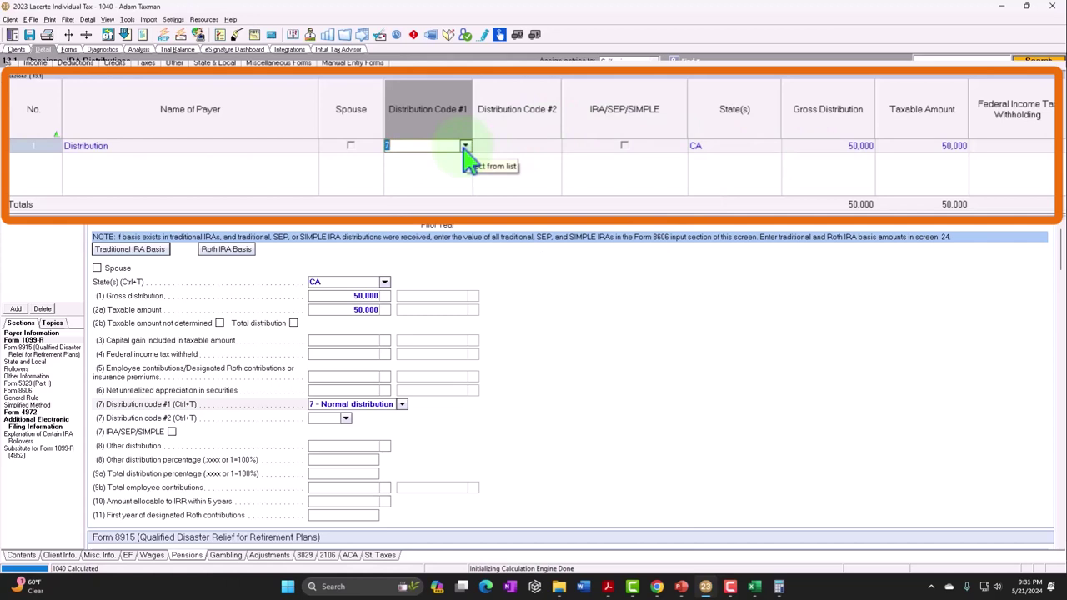
- Clear the pension's lump-sum distribution (4972) option, check its gross and taxable amounts, and return to the tax forms
click(838, 147)
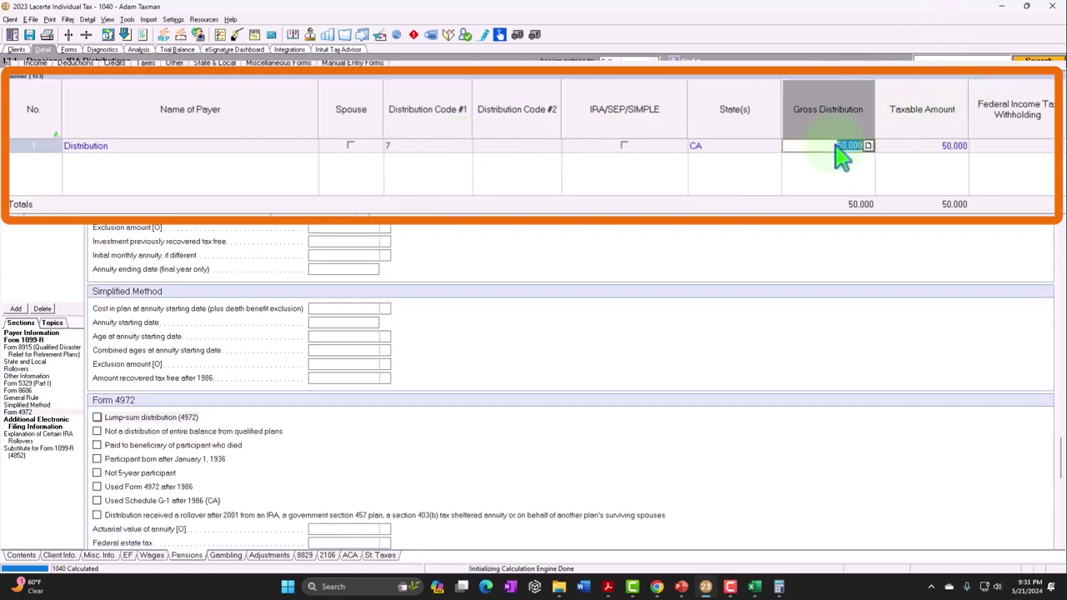
click(926, 152)
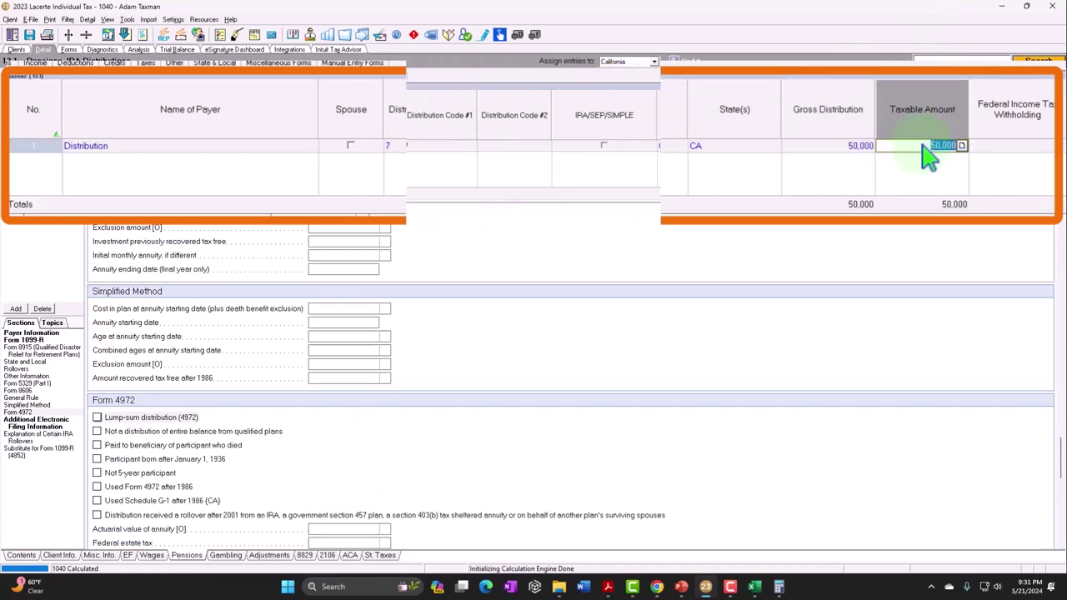
click(74, 50)
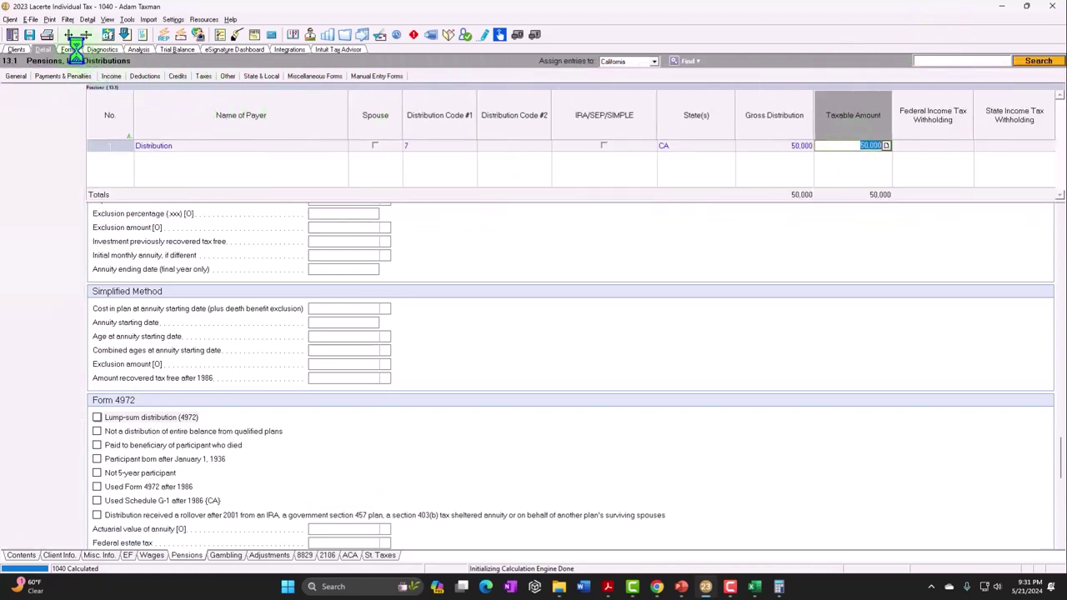
- Review Form 1040 page 1 from filing status through the taxable pension on line 5b to taxable income on line 15
scroll(688, 317, down, 6)
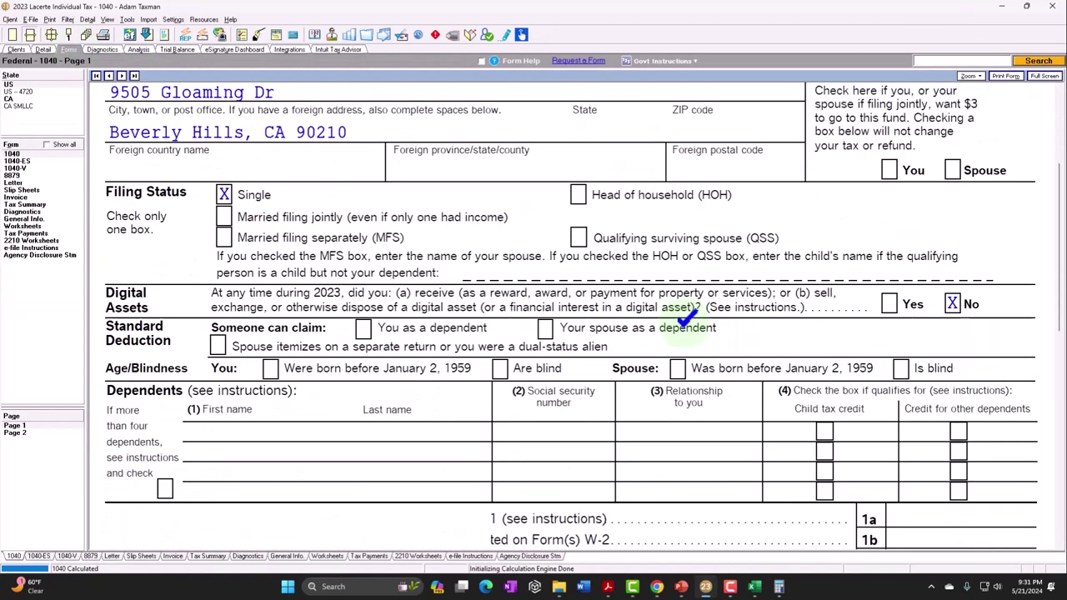
scroll(684, 330, down, 5)
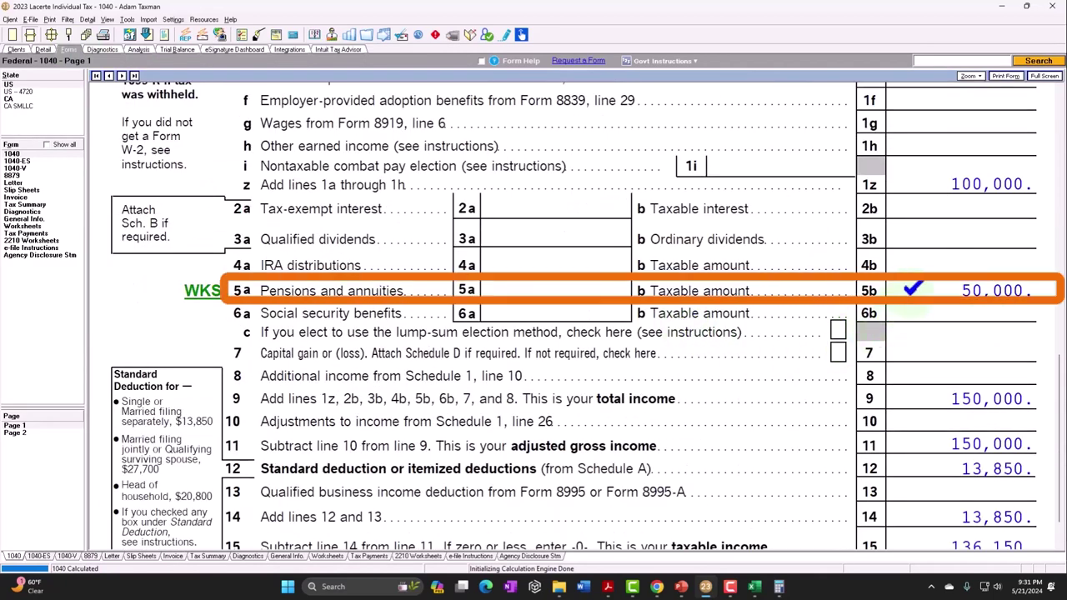
scroll(571, 317, down, 2)
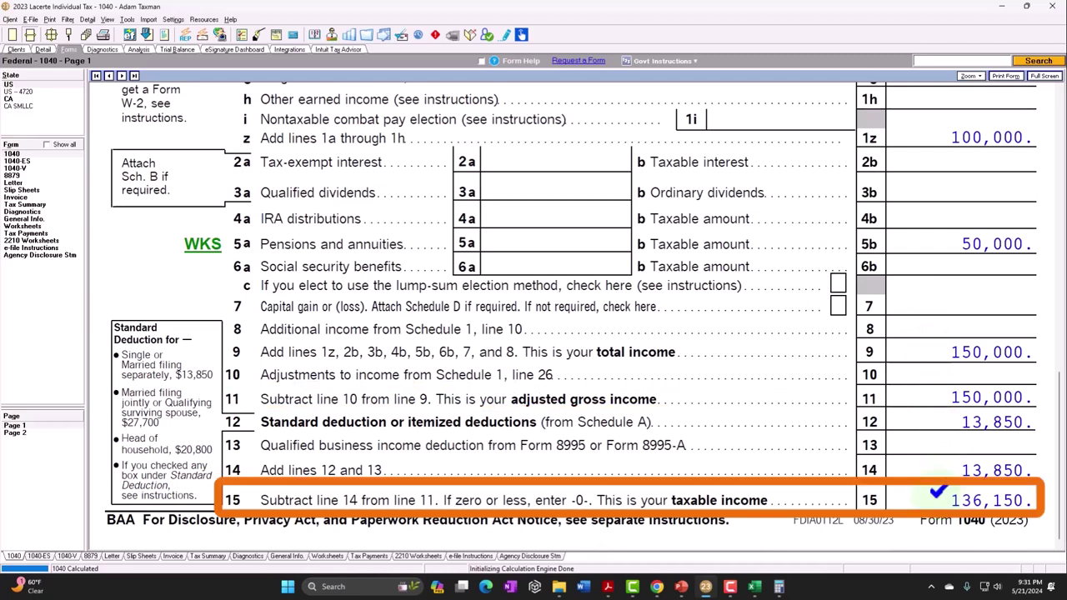
- Review the page 2 tax lines without Form 4972, read the line 16 Tax Bracket Worksheet, and close it
click(15, 433)
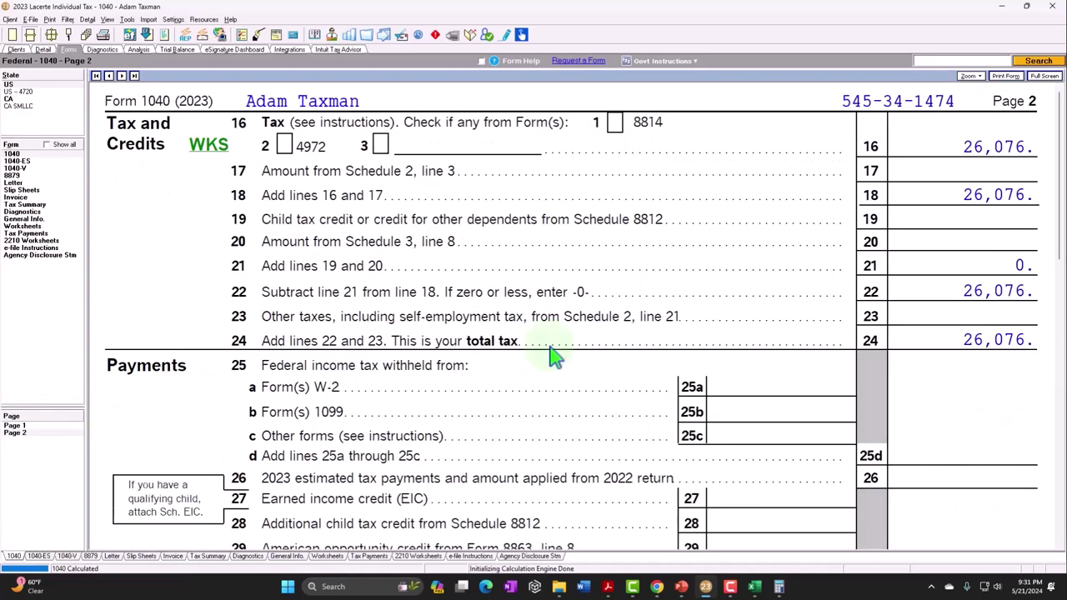
click(219, 148)
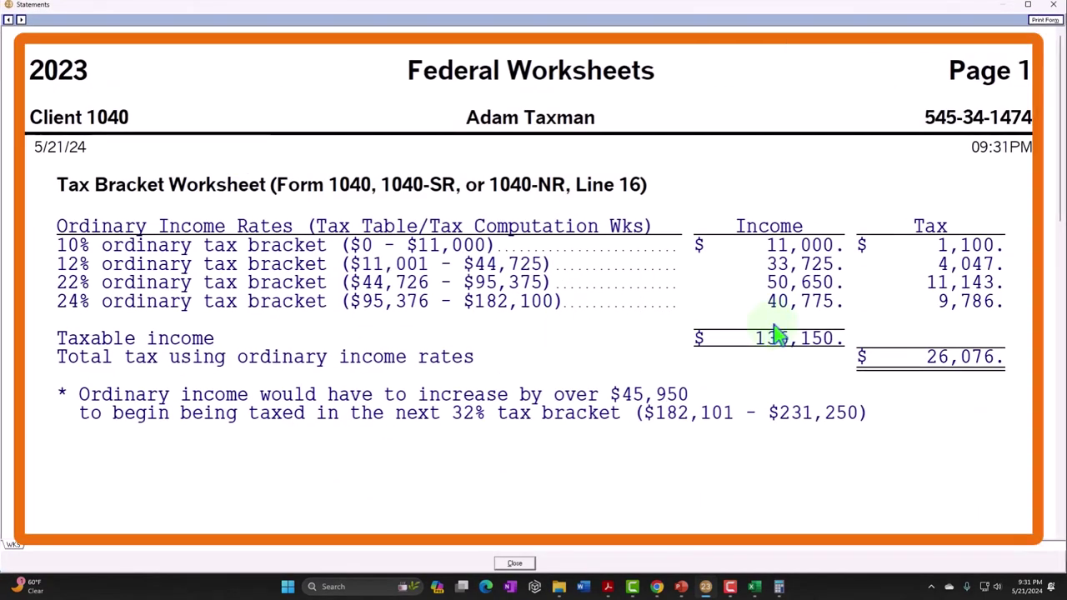
click(1053, 6)
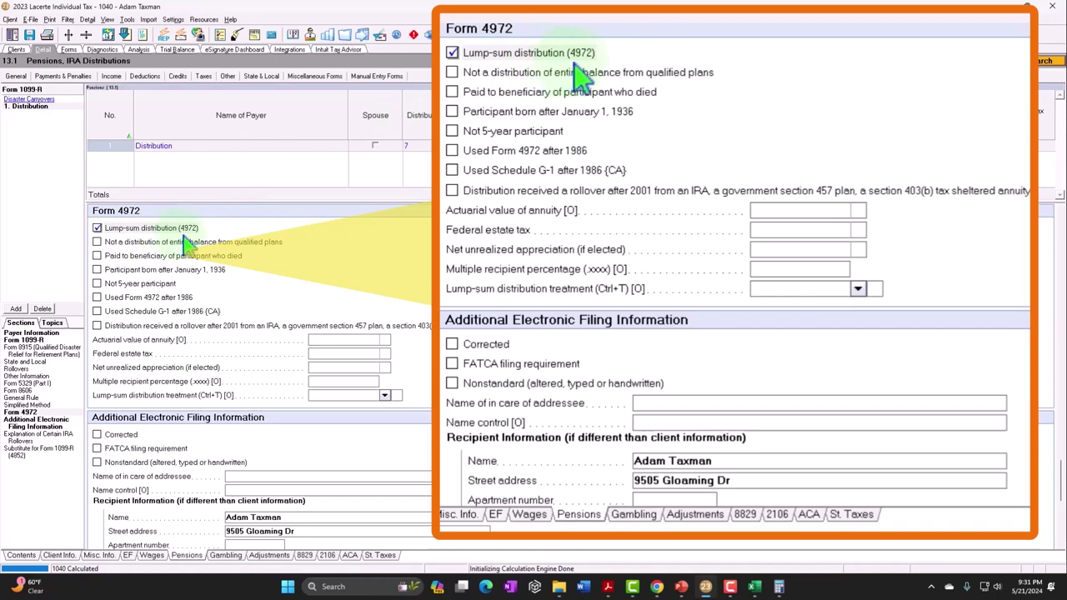
- With the pension's lump-sum distribution (4972) option restored, review Form 1040 page 1 income through line 15, then return to page 2
click(70, 49)
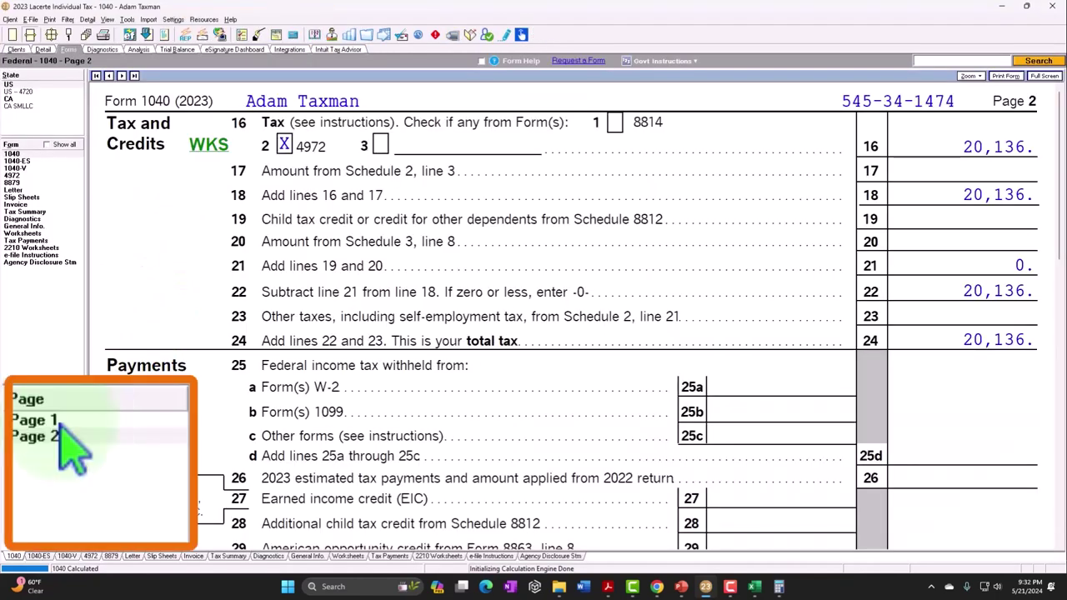
click(15, 425)
scroll(563, 291, down, 3)
scroll(563, 292, down, 10)
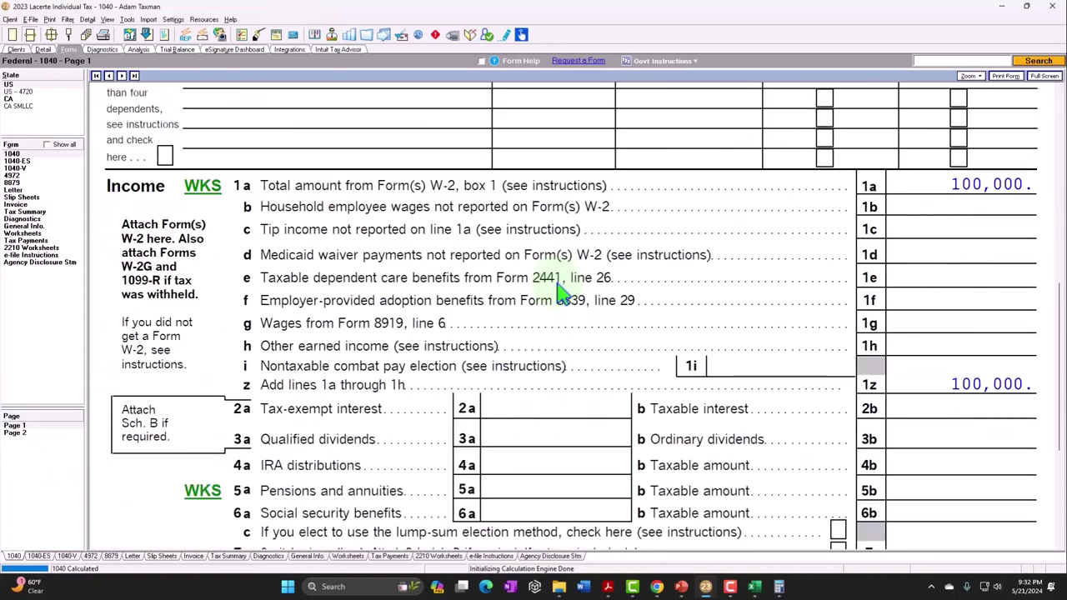
scroll(963, 334, down, 5)
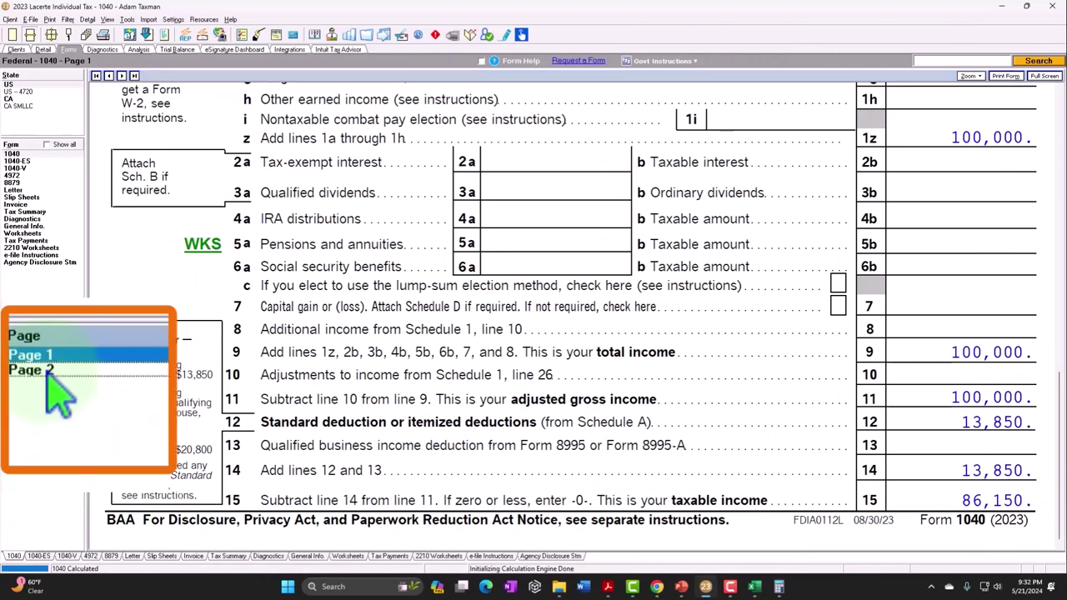
click(15, 433)
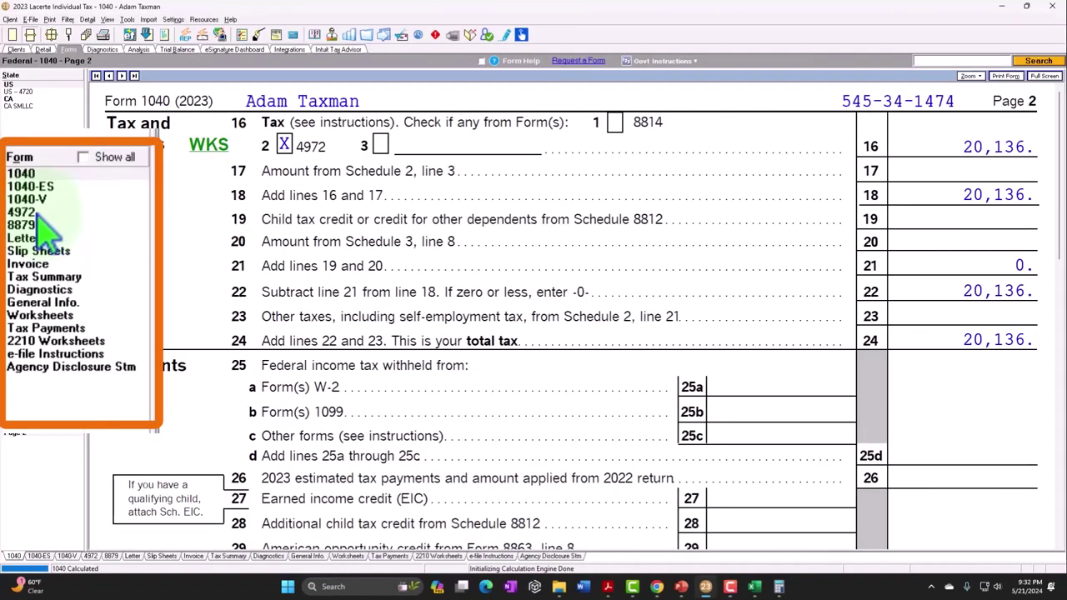
- Review Form 4972 from the Part I eligibility questions through the Part III 10-year option to the lump-sum tax on line 30
click(19, 156)
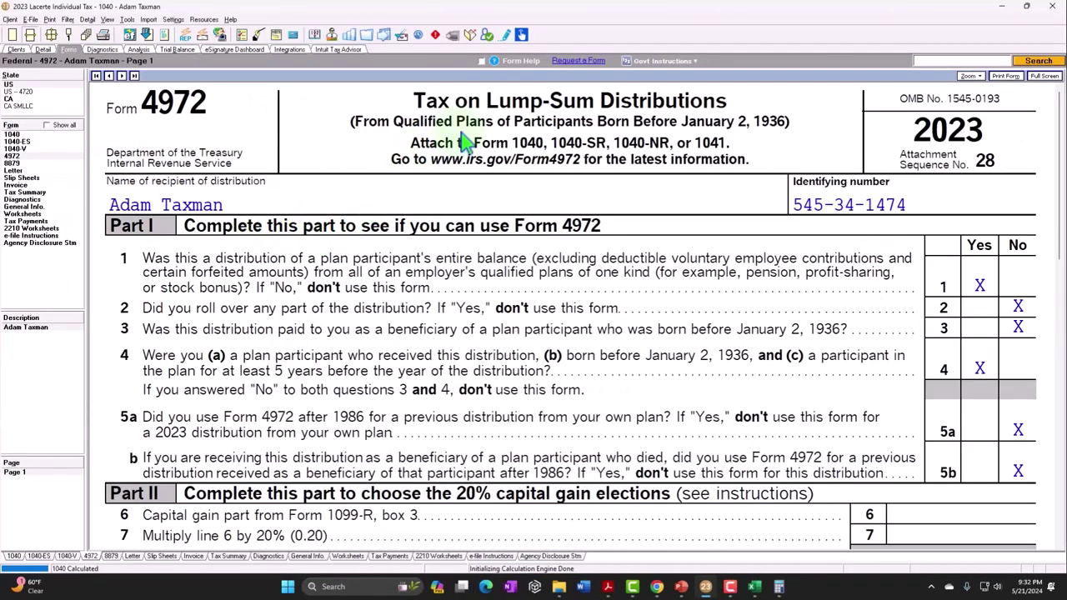
scroll(429, 134, down, 3)
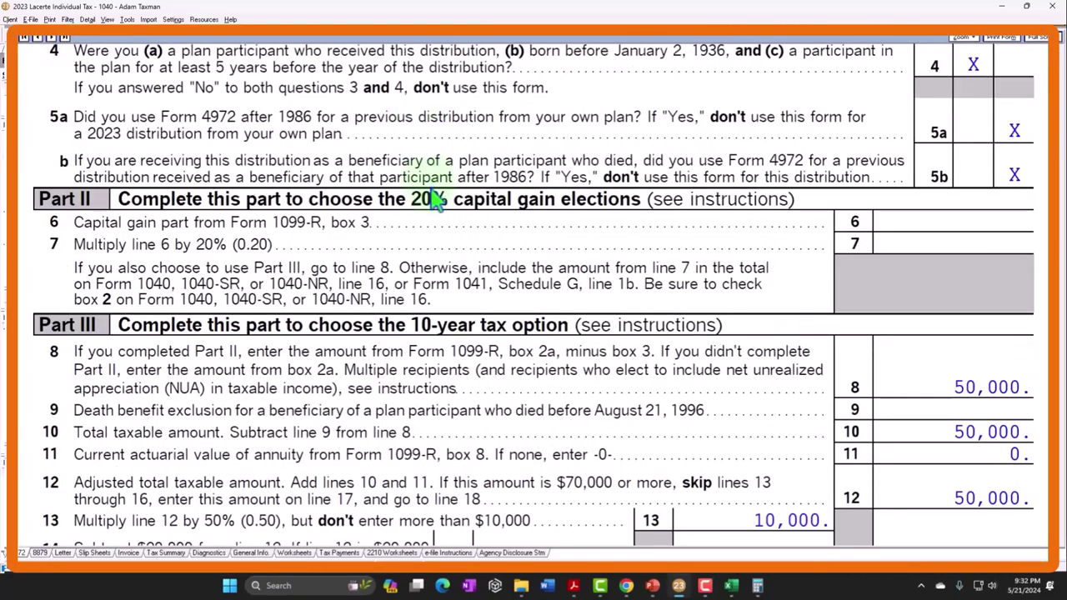
scroll(442, 200, down, 3)
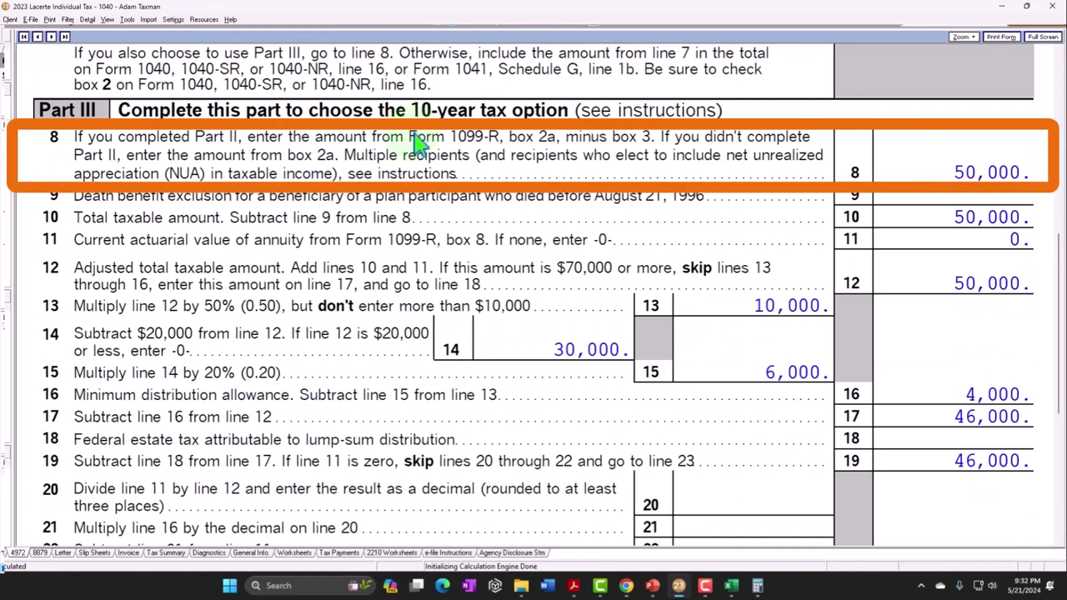
scroll(421, 146, down, 1)
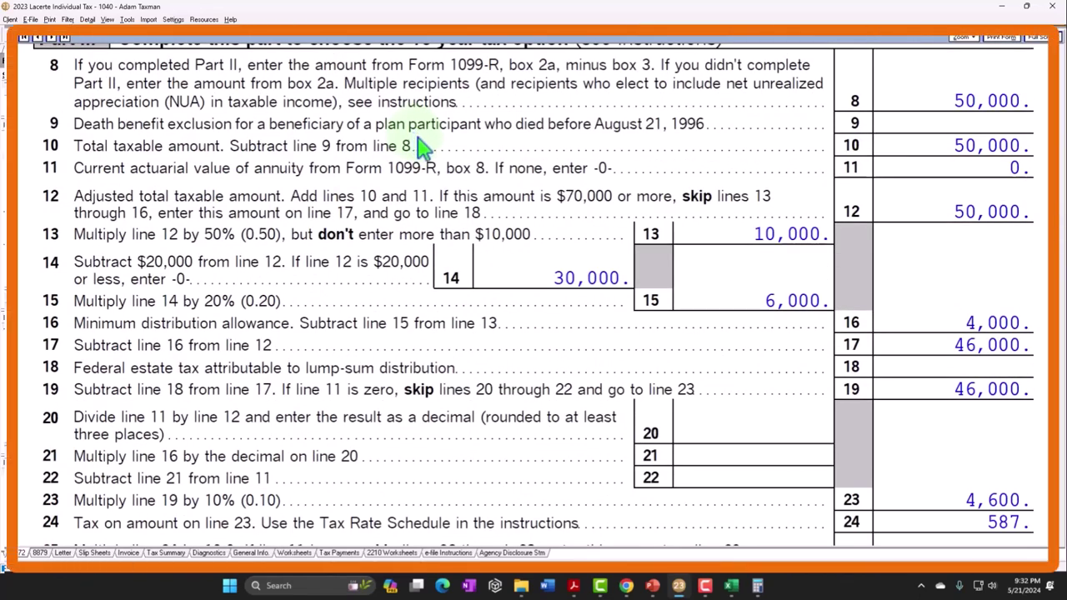
scroll(421, 146, down, 3)
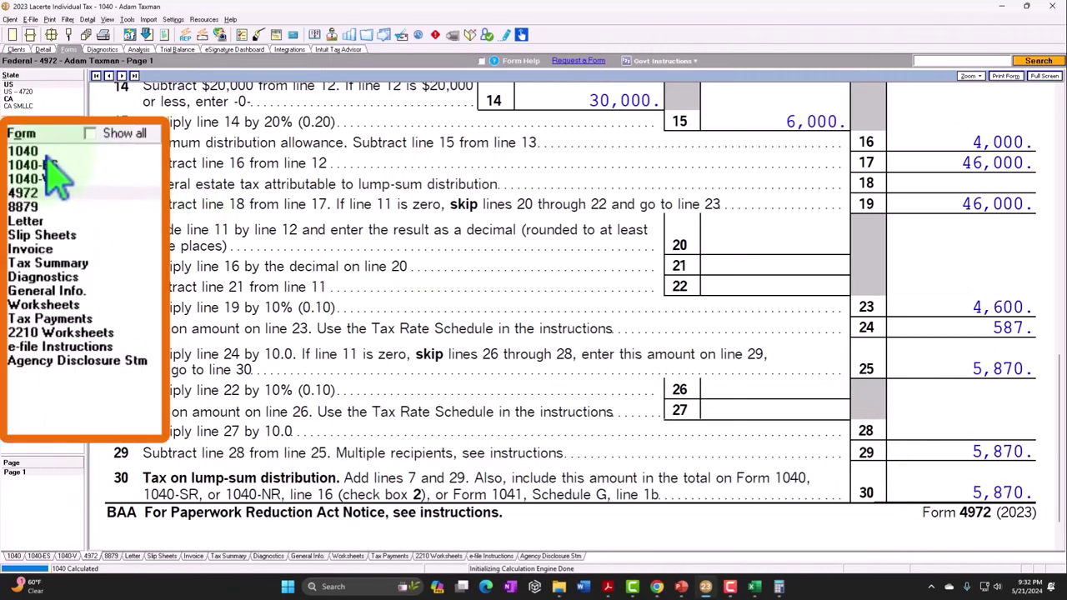
- Return to Form 1040 page 2, read the line 16 Tax Bracket Worksheet down to its Form 4972 other taxes, and close it
click(16, 154)
click(15, 433)
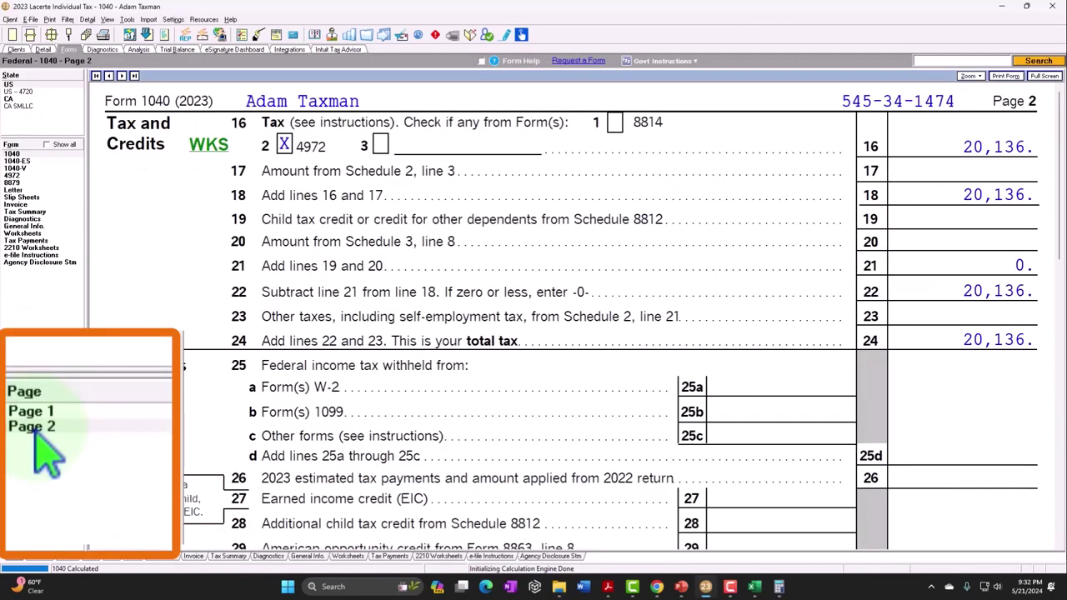
click(215, 149)
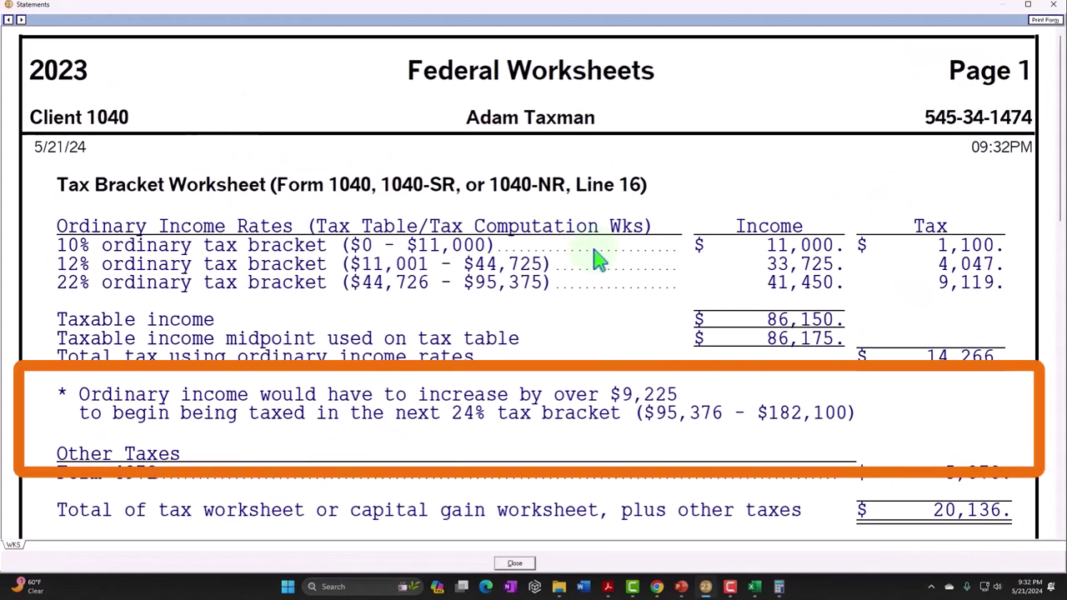
scroll(704, 334, down, 2)
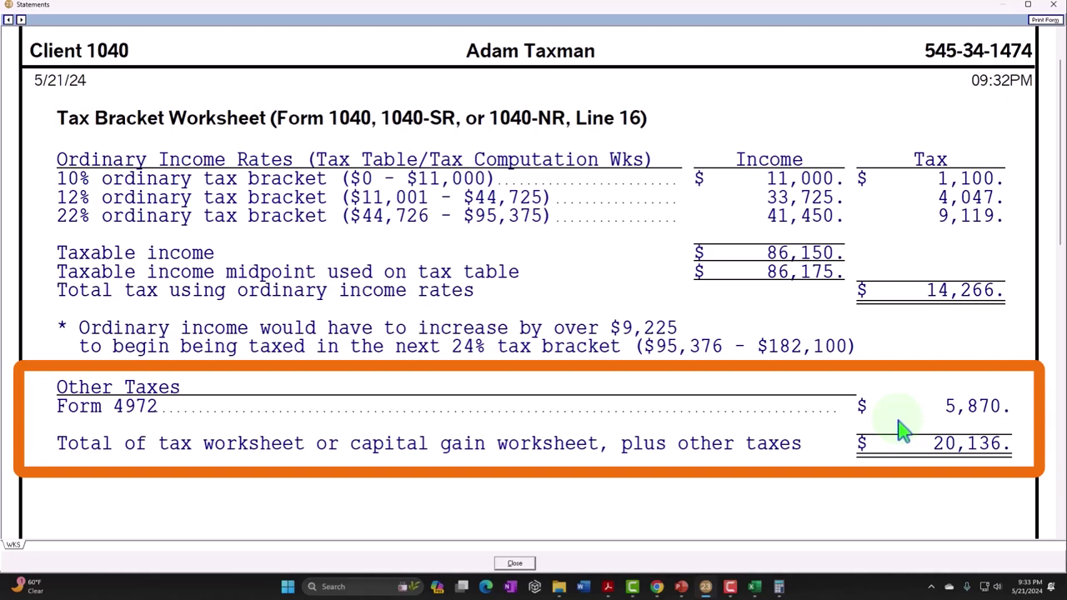
key(Escape)
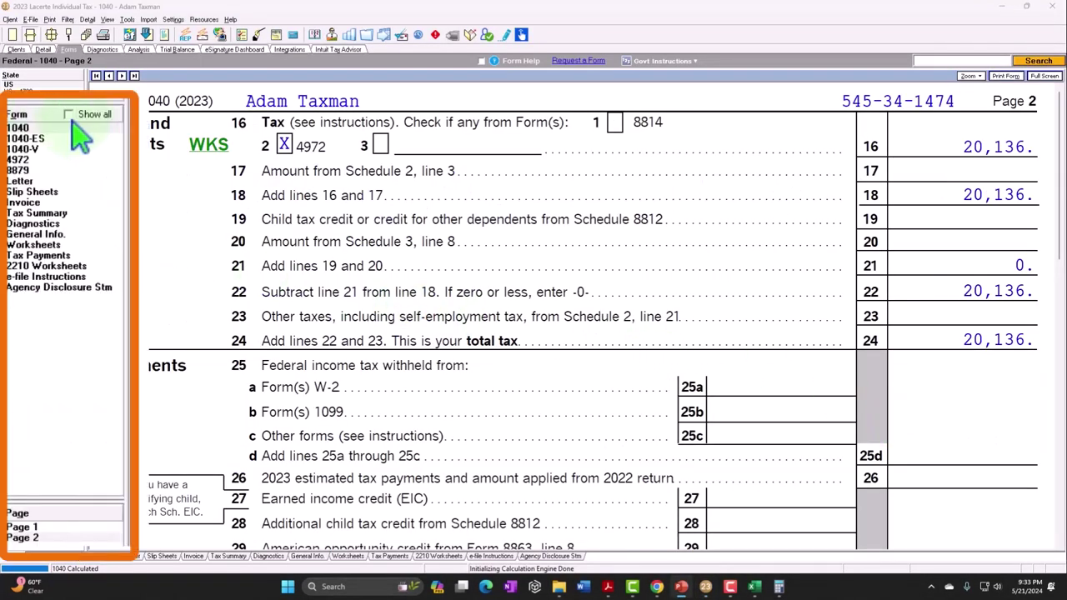
- Show all available forms in the form list and view Form 8615, Tax for Certain Children Who Have Unearned Income
click(47, 144)
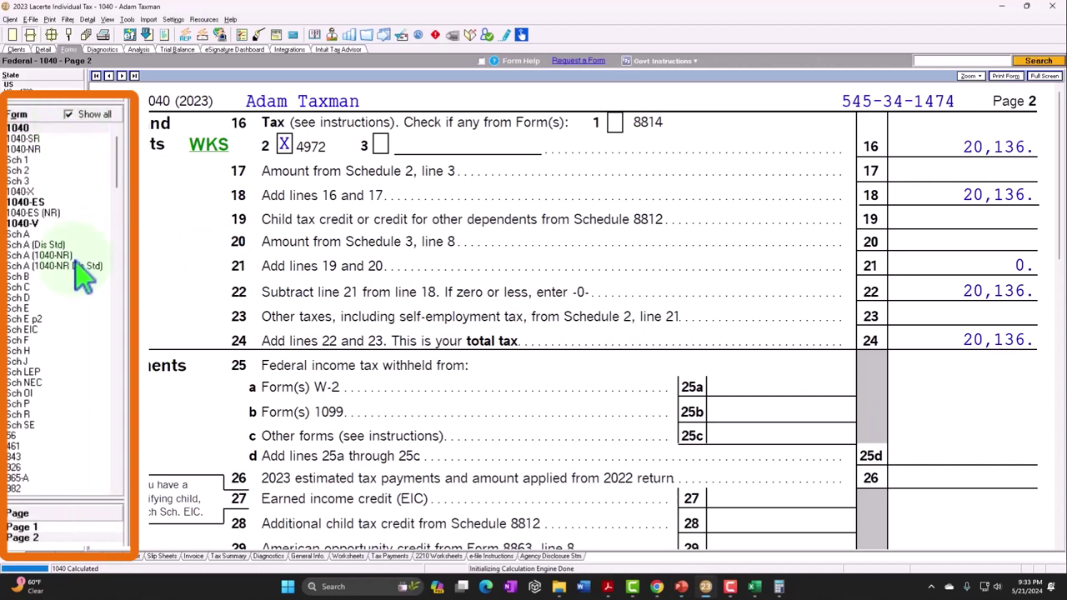
scroll(83, 269, down, 4)
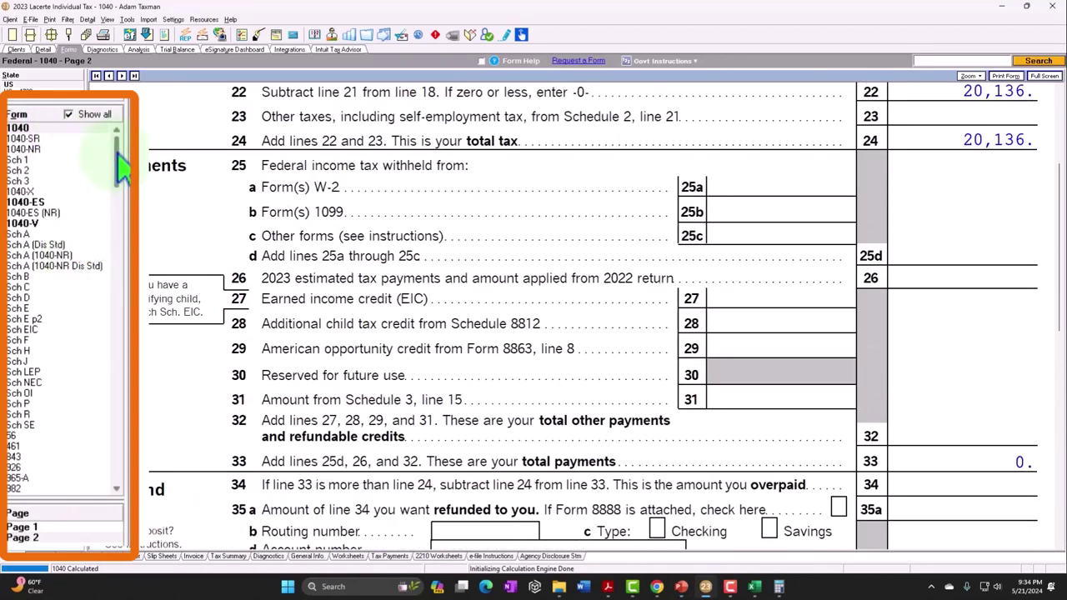
scroll(117, 199, down, 7)
drag(121, 198, 122, 260)
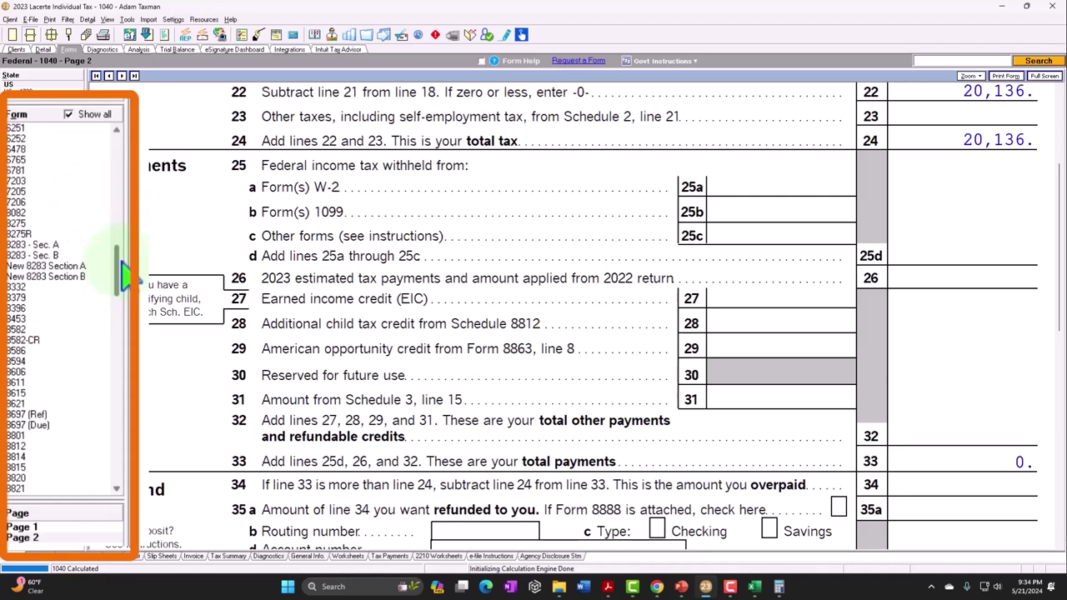
click(42, 397)
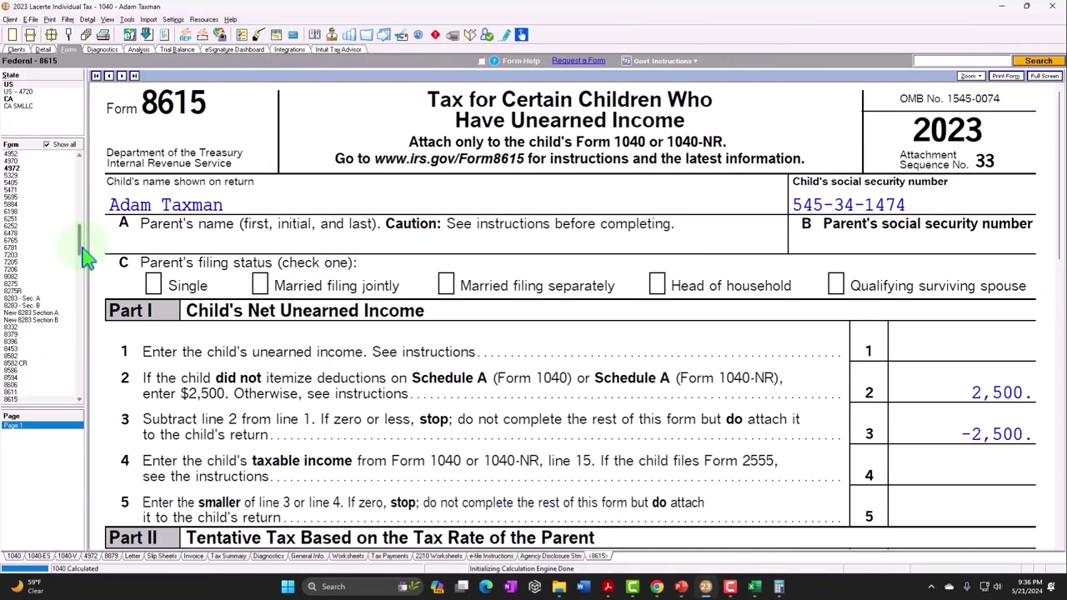
- Go back from Form 8615 to Form 1040 page 2, reread the full line 16 Tax Bracket Worksheet, and close it
click(43, 115)
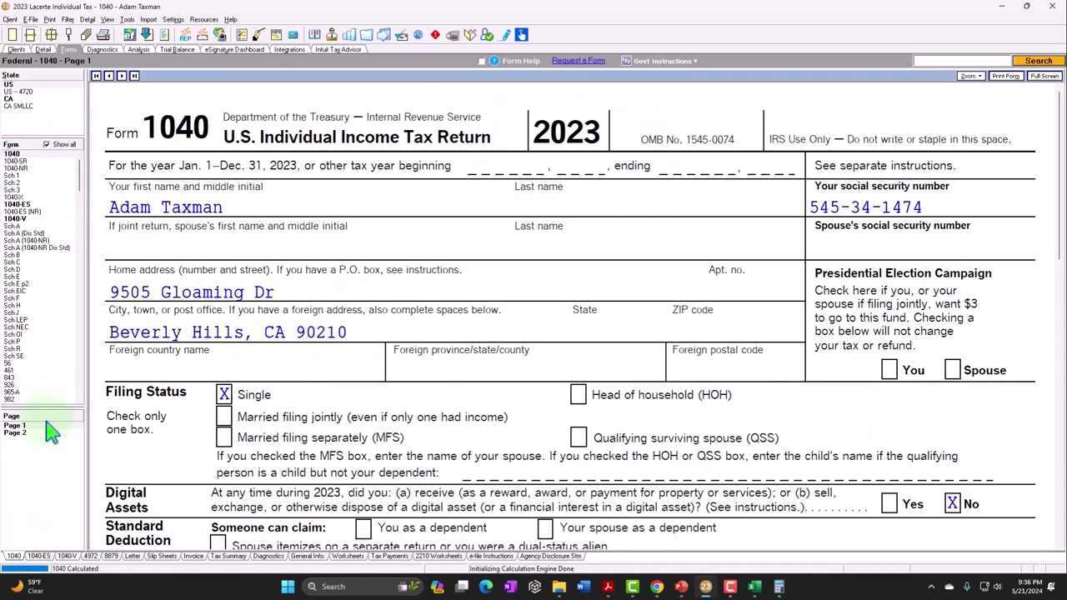
click(12, 431)
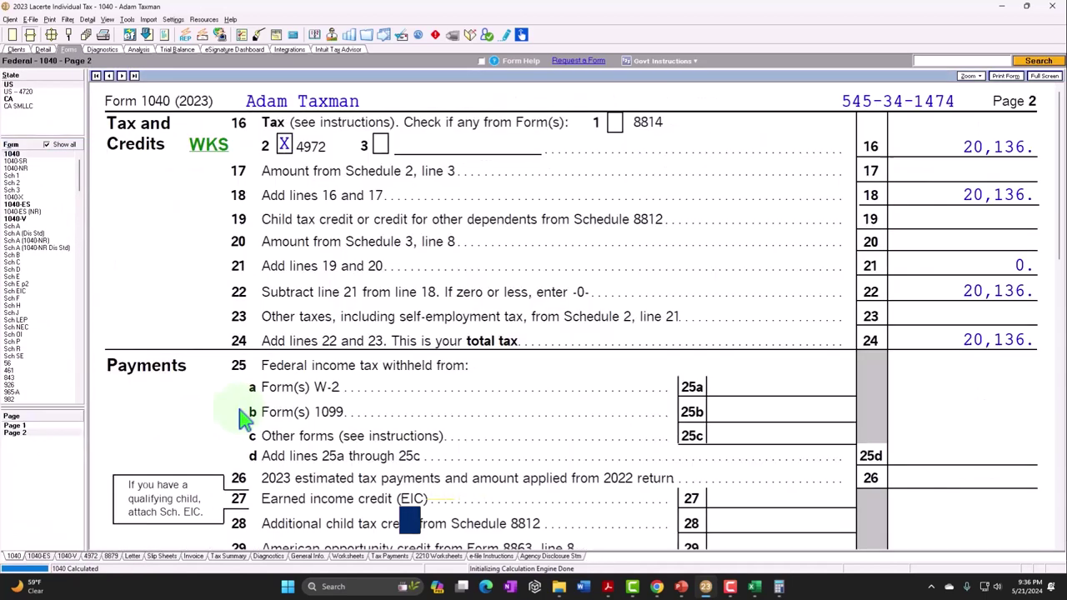
click(213, 149)
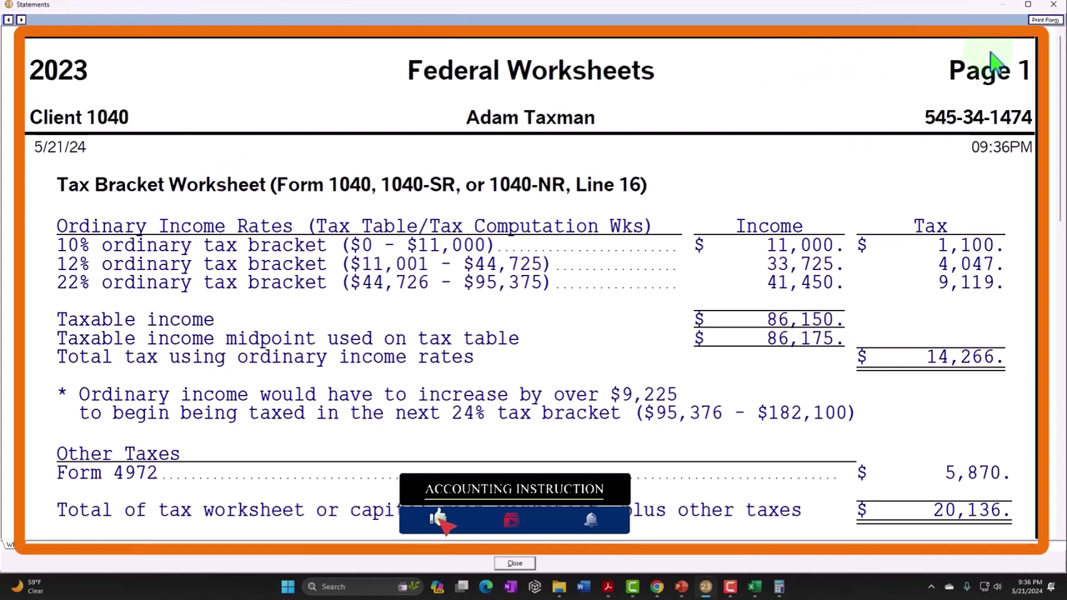
click(1052, 5)
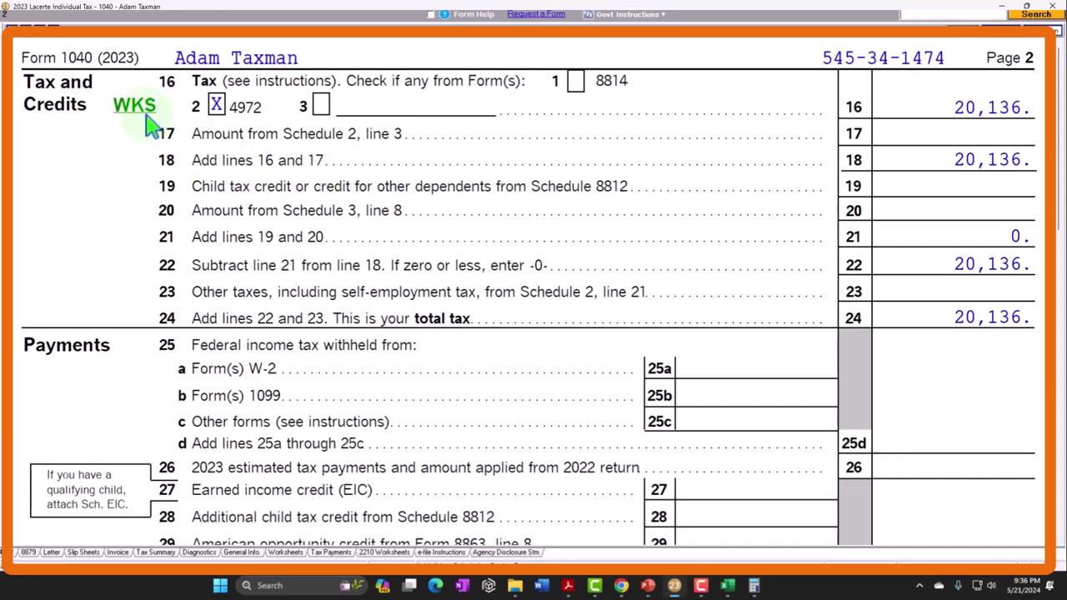
key(Escape)
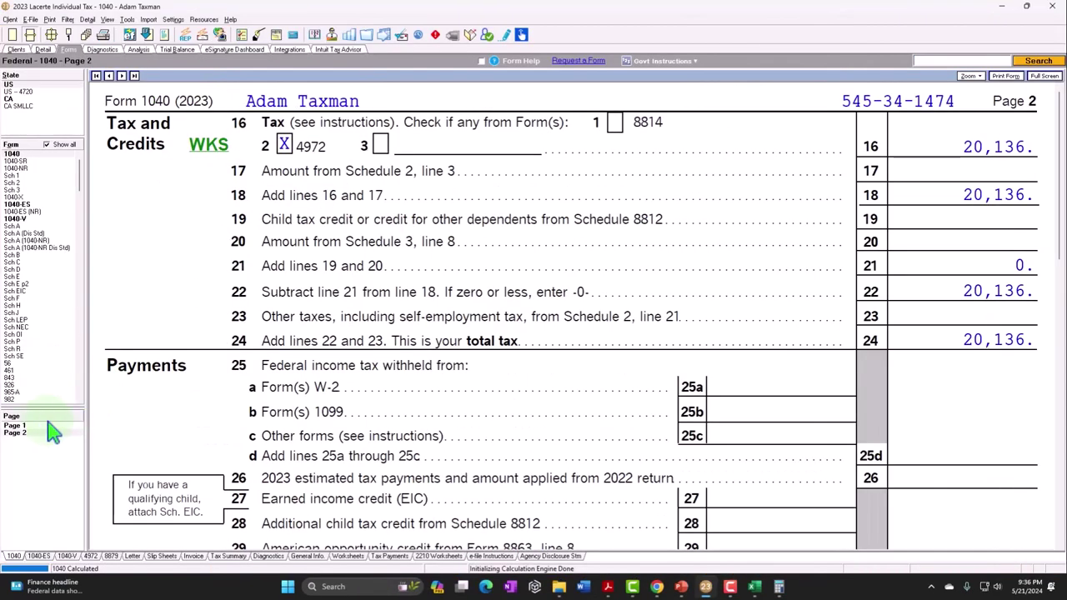
- Review Form 1040 page 1 down to taxable income on line 15, compare it with the Excel tax formula sheet, and return to page 2
click(40, 426)
scroll(575, 379, down, 10)
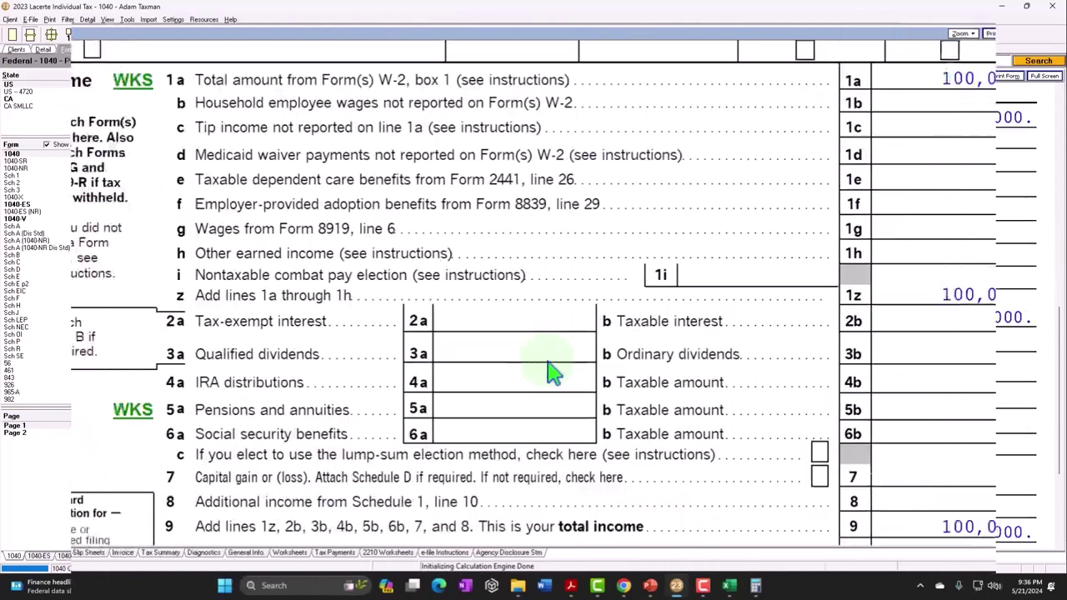
scroll(550, 371, down, 5)
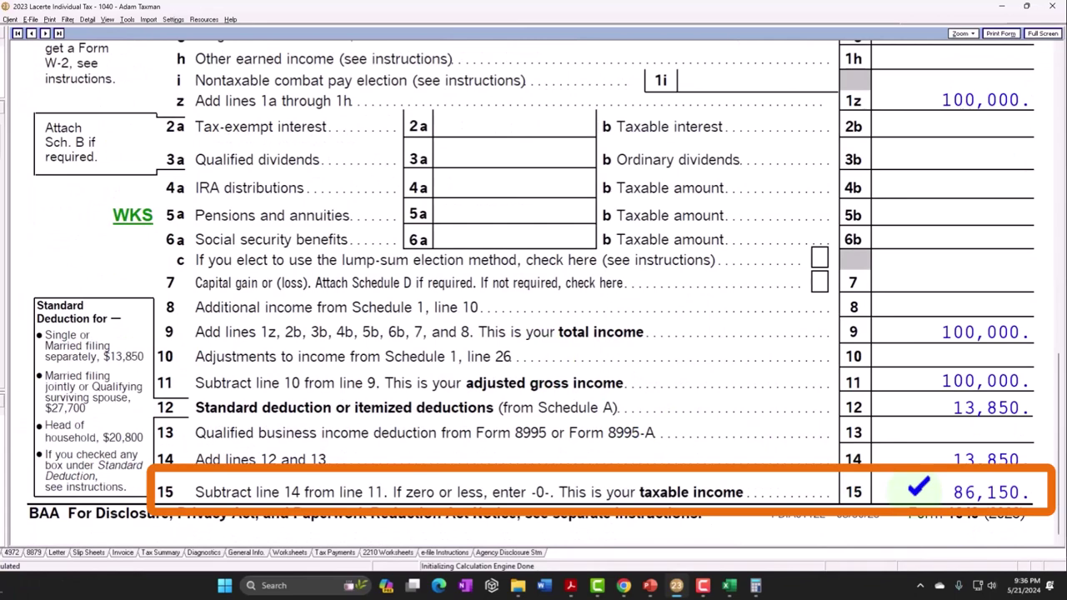
key(Escape)
click(756, 586)
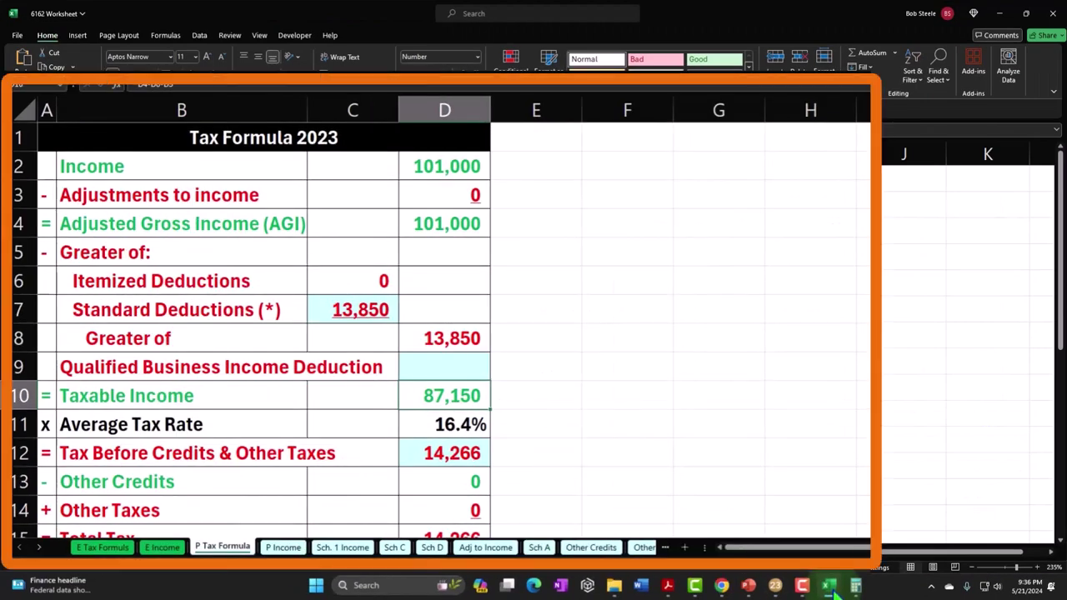
click(831, 588)
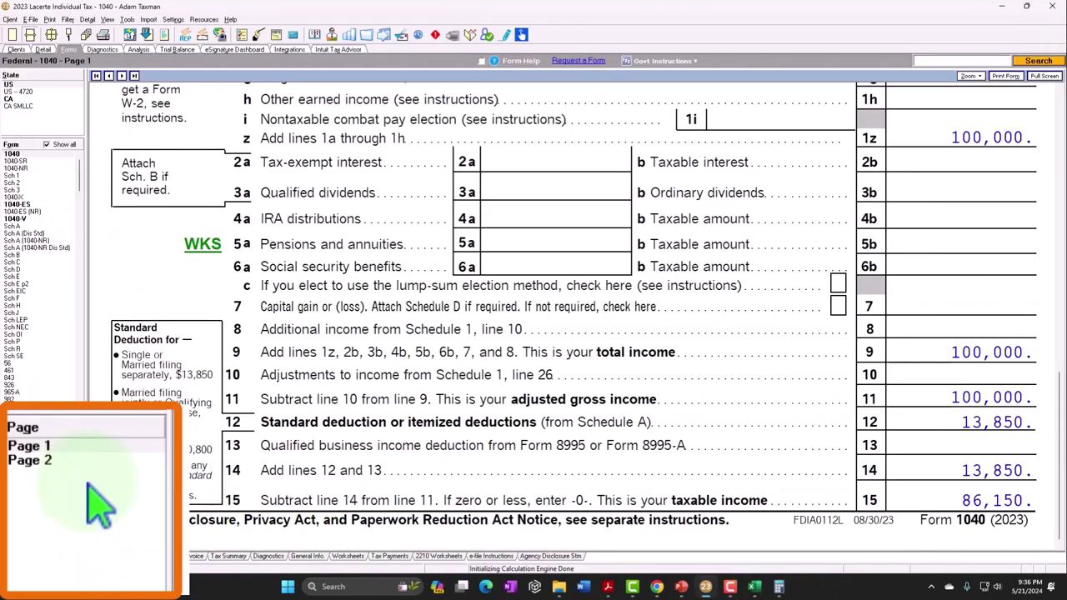
click(29, 433)
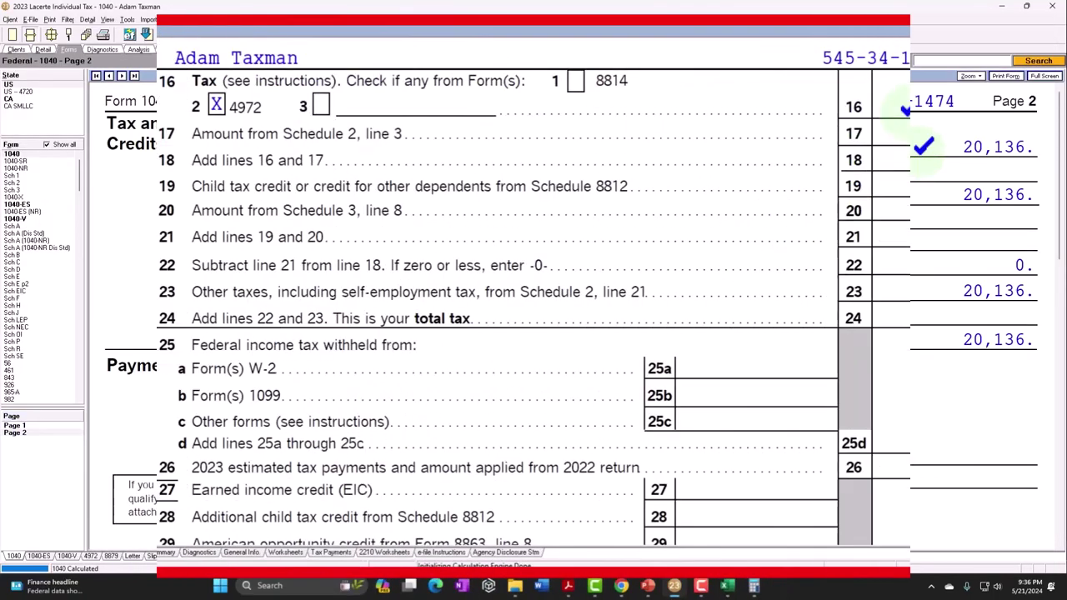